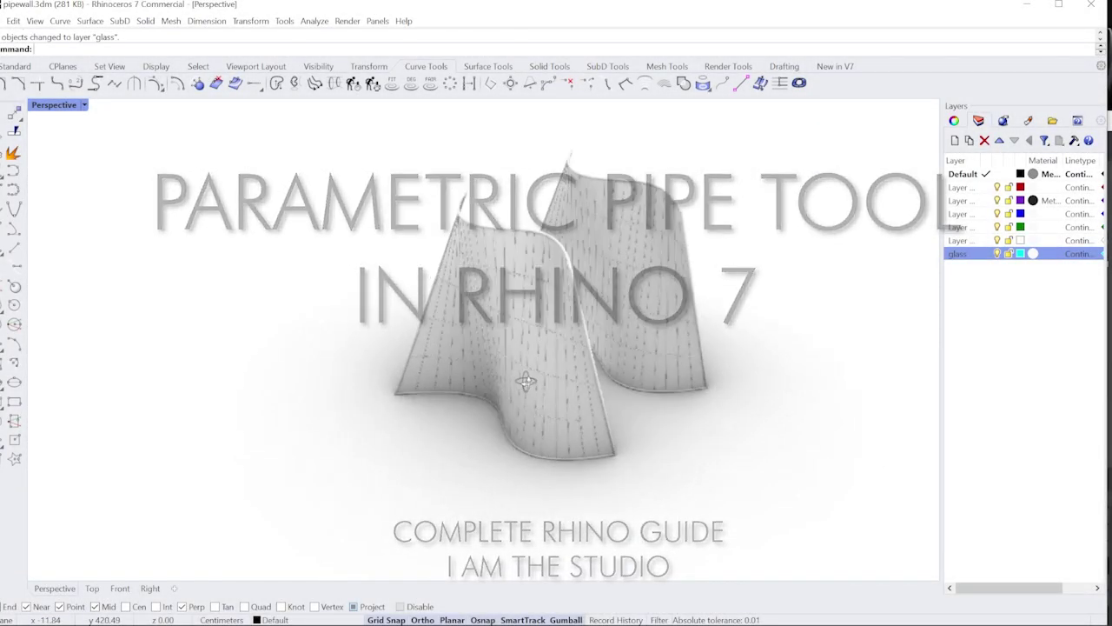
- Examine the two curved pipe-framed walls from several angles in the Perspective view
{"action": "left_click", "coordinate": [623, 350]}
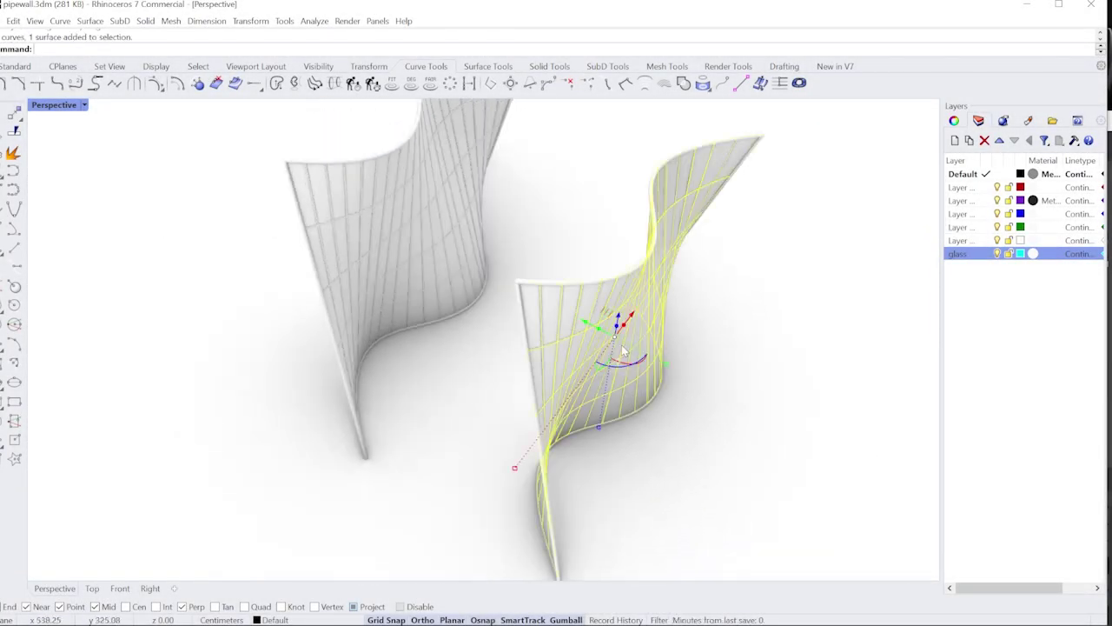
{"action": "scroll", "coordinate": [569, 383], "scroll_direction": "down", "scroll_amount": 10}
{"action": "scroll", "coordinate": [570, 300], "scroll_direction": "up", "scroll_amount": 4}
{"action": "right_click_drag", "start_coordinate": [570, 300], "coordinate": [490, 358]}
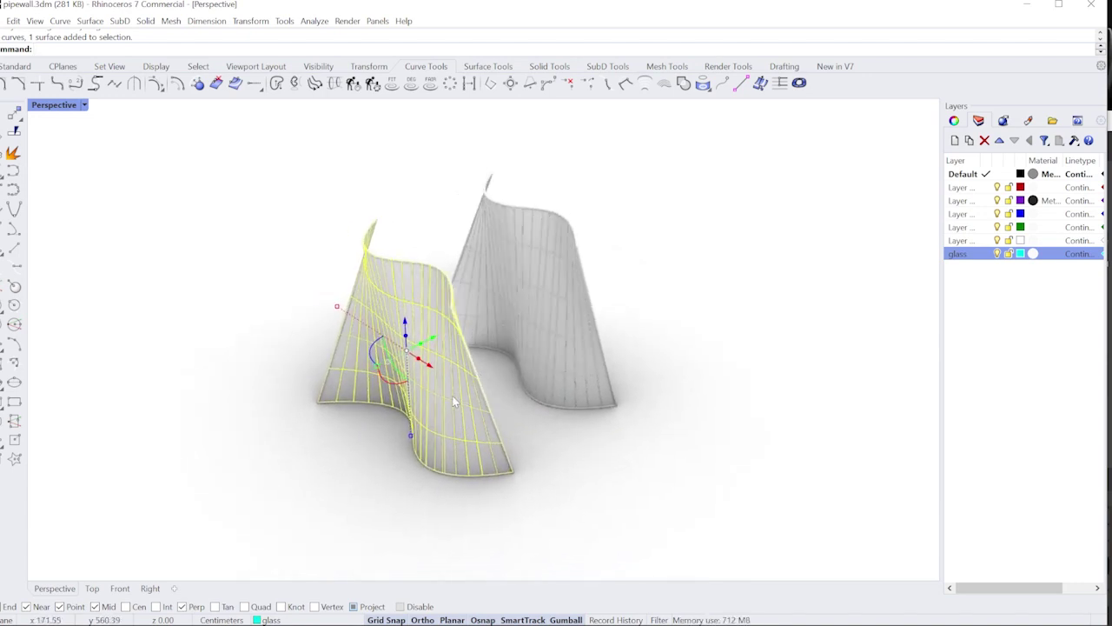
{"action": "left_click", "coordinate": [490, 358]}
{"action": "right_click_drag", "start_coordinate": [399, 360], "coordinate": [458, 361]}
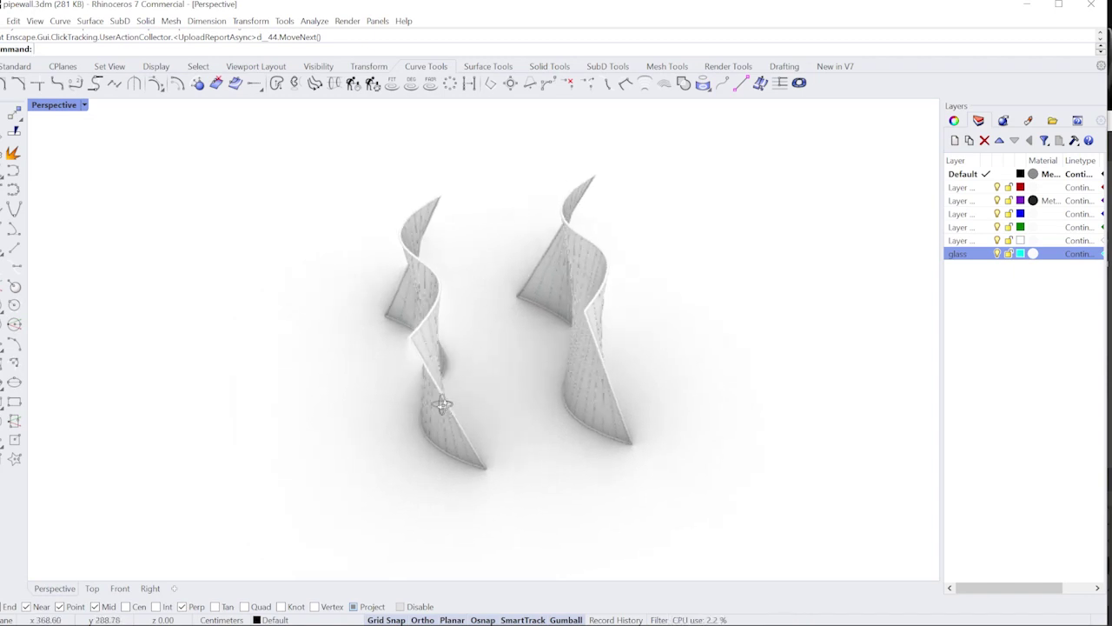
{"action": "right_click_drag", "start_coordinate": [443, 404], "coordinate": [409, 381]}
{"action": "scroll", "coordinate": [498, 394], "scroll_direction": "up", "scroll_amount": 2}
{"action": "right_click_drag", "start_coordinate": [497, 393], "coordinate": [434, 336]}
{"action": "scroll", "coordinate": [367, 376], "scroll_direction": "up", "scroll_amount": 2}
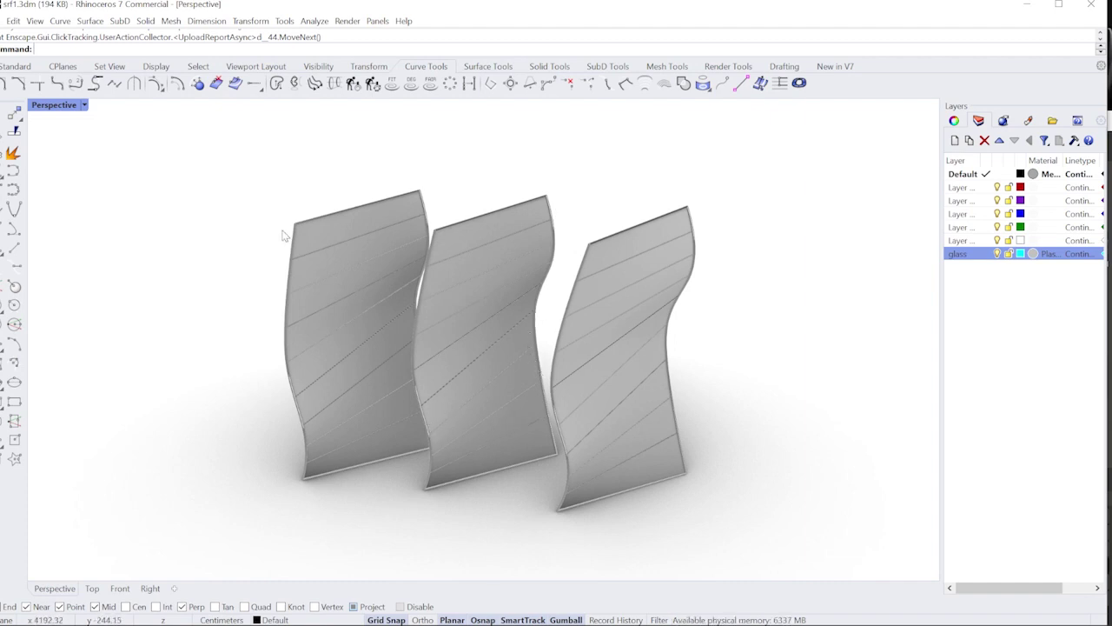
- Zoom to the model extents and examine the three curved panel surfaces from several angles
{"action": "key", "text": "Return"}
{"action": "type", "text": "e"}
{"action": "key", "text": "Return"}
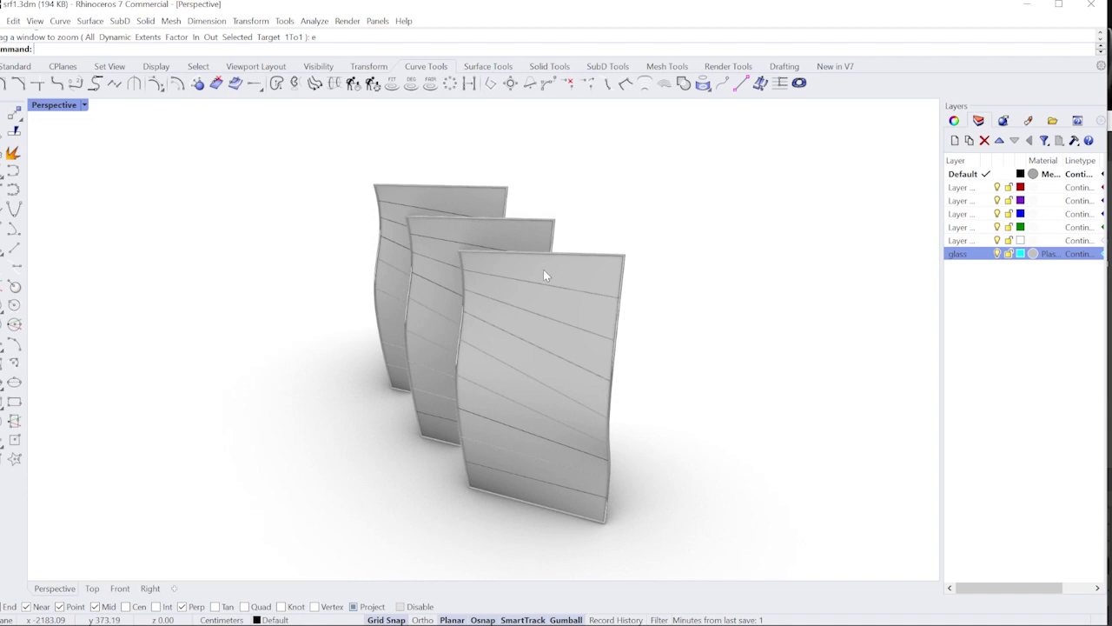
{"action": "left_click", "coordinate": [563, 287]}
{"action": "scroll", "coordinate": [600, 304], "scroll_direction": "up", "scroll_amount": 5}
{"action": "scroll", "coordinate": [632, 268], "scroll_direction": "down", "scroll_amount": 10}
{"action": "right_click_drag", "start_coordinate": [631, 267], "coordinate": [462, 324]}
{"action": "scroll", "coordinate": [618, 303], "scroll_direction": "down", "scroll_amount": 5}
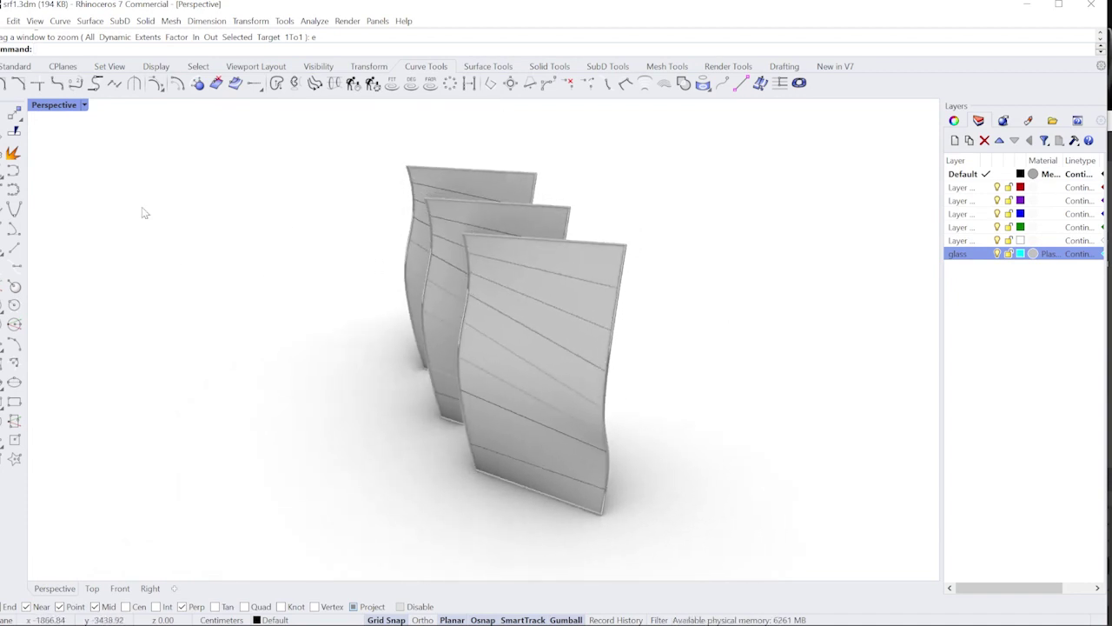
- Save srf1.3dm and start a new model from the Large Objects - Centimeters template
{"action": "key", "text": "ctrl+s"}
{"action": "left_click", "coordinate": [2, 22]}
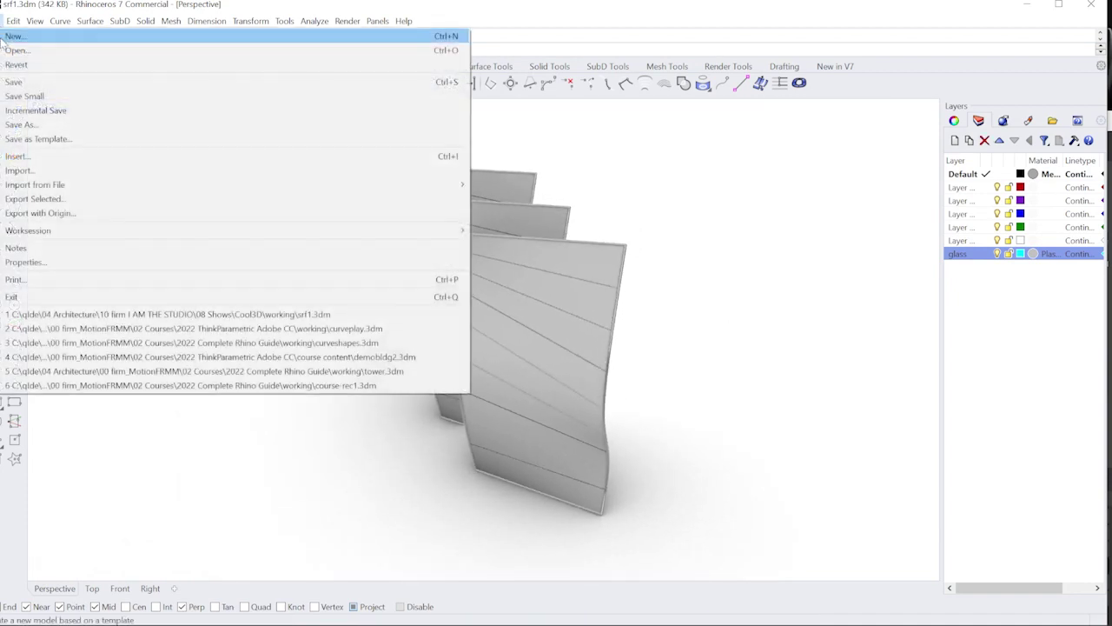
{"action": "left_click", "coordinate": [5, 36]}
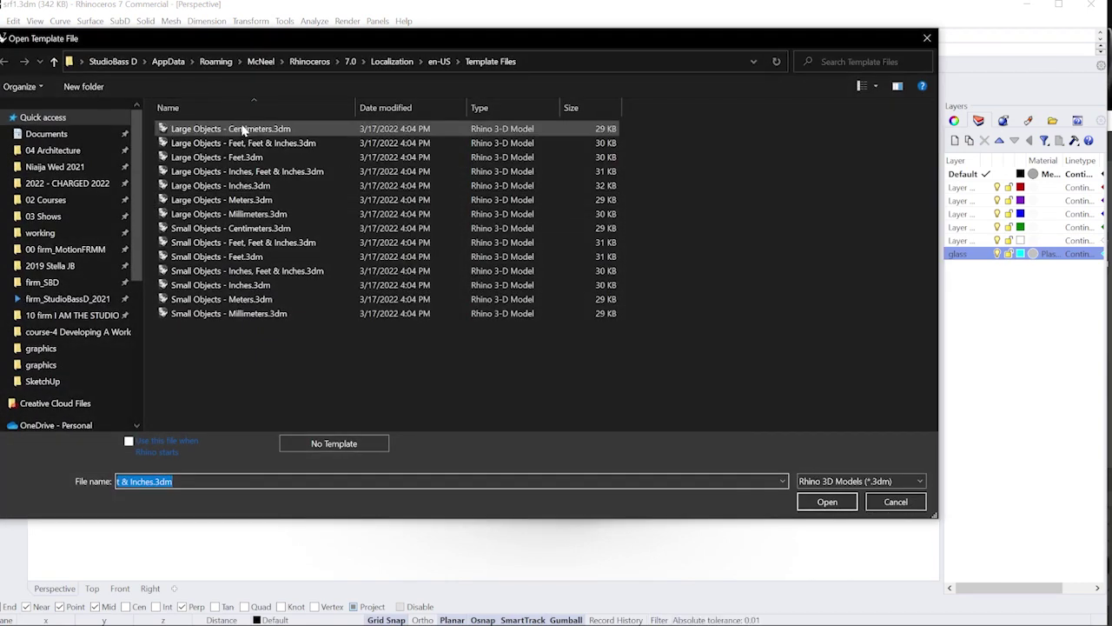
{"action": "double_click", "coordinate": [252, 130]}
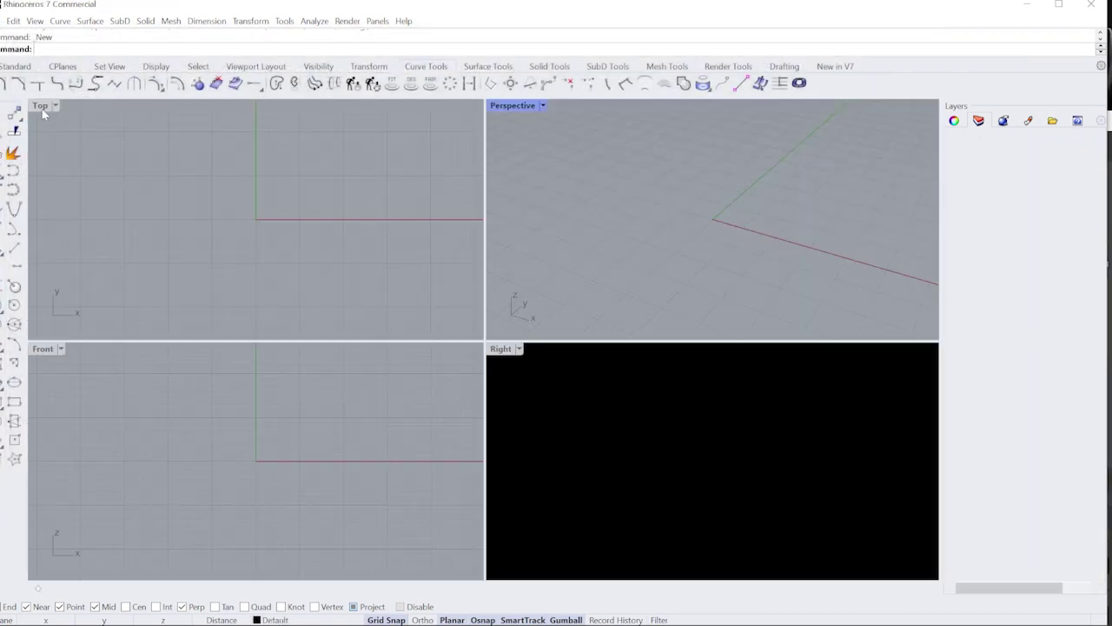
{"action": "right_click_drag", "start_coordinate": [299, 570], "coordinate": [287, 570]}
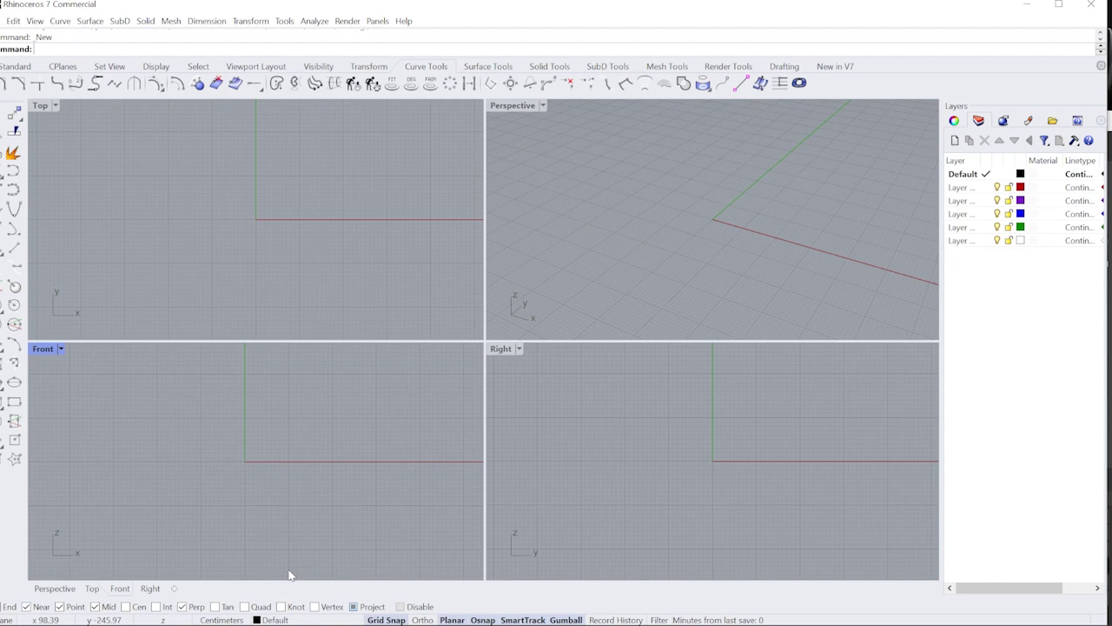
{"action": "scroll", "coordinate": [280, 522], "scroll_direction": "down", "scroll_amount": 4}
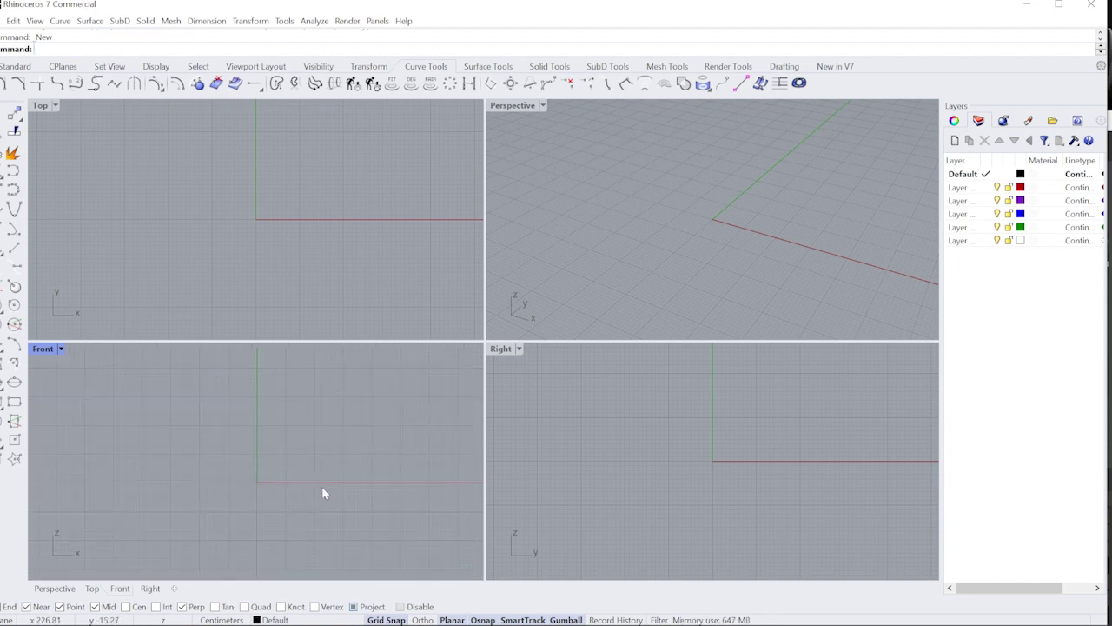
{"action": "type", "text": "l"}
{"action": "key", "text": "Return"}
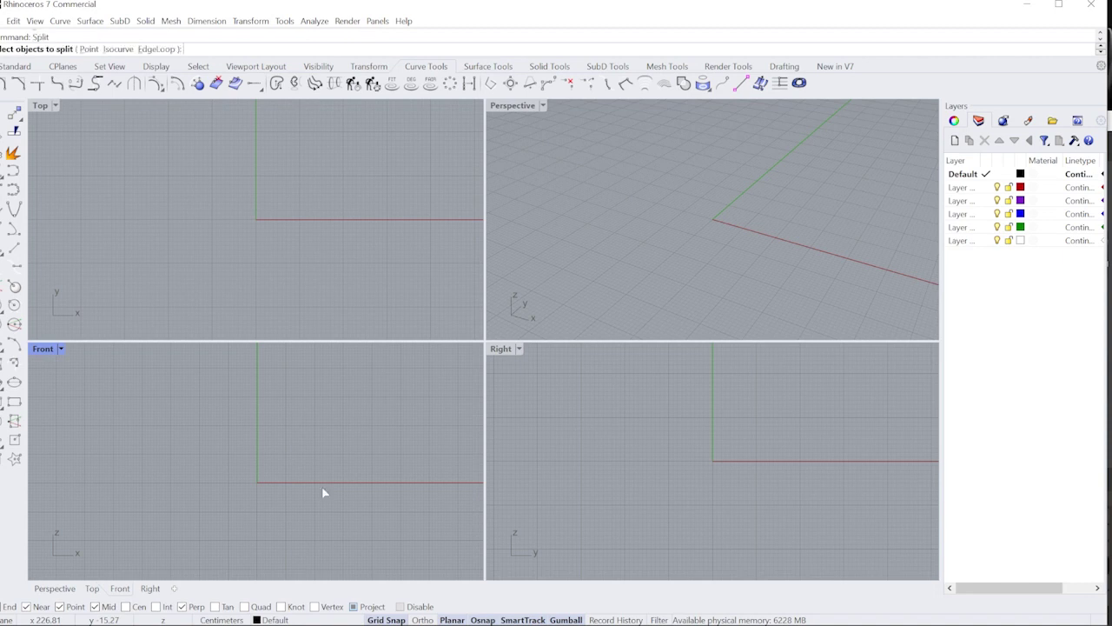
{"action": "type", "text": "S"}
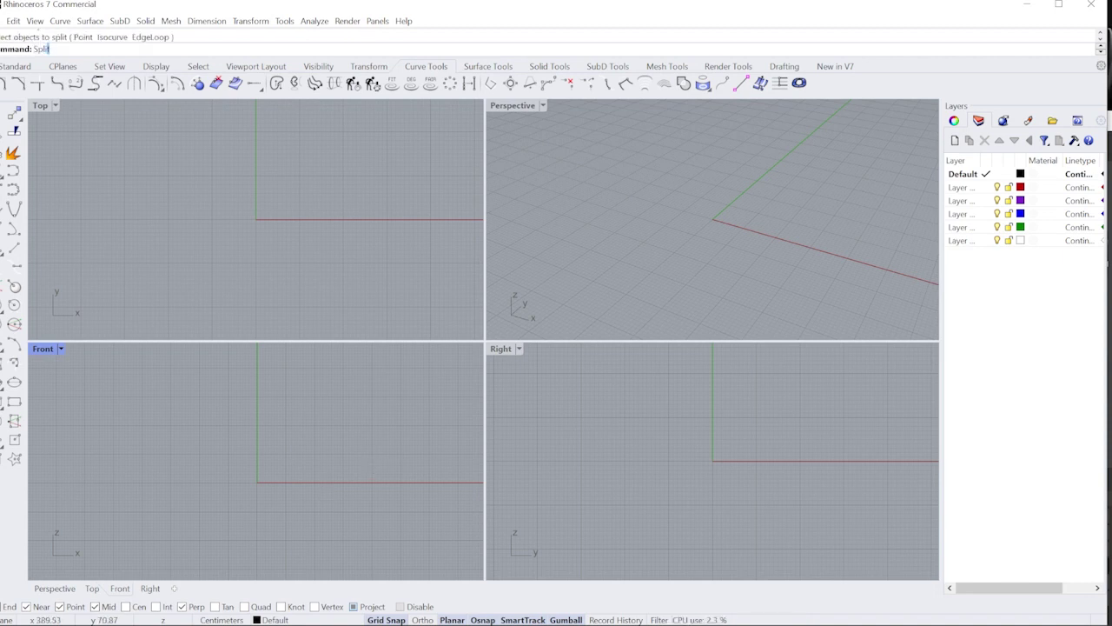
{"action": "type", "text": "pline"}
{"action": "key", "text": "Return"}
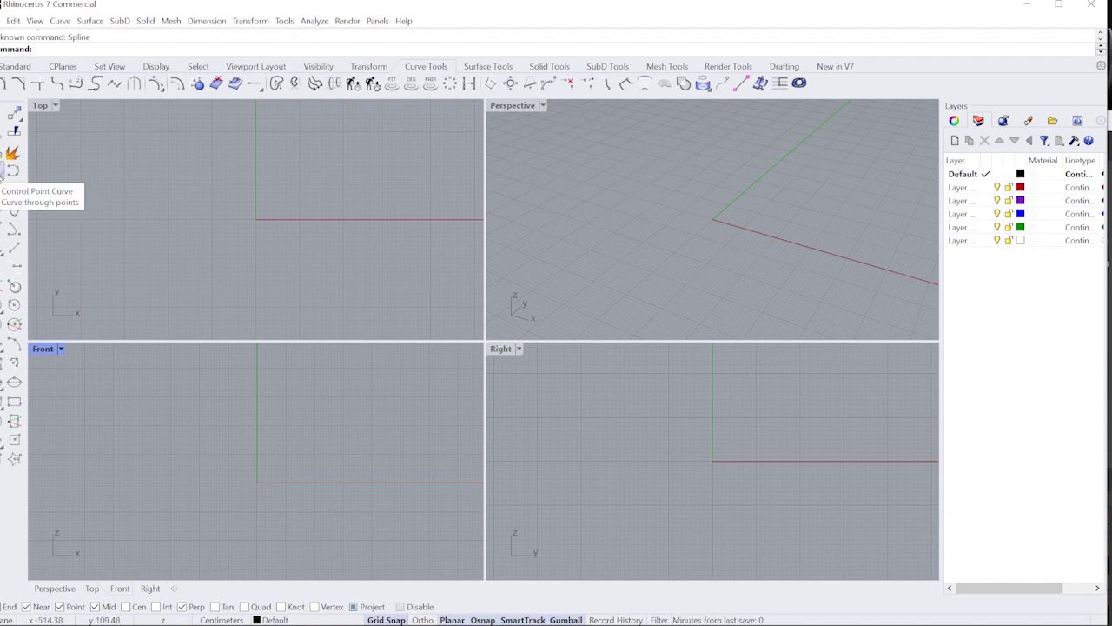
- Draw a wavy open control point curve of degree 3 with five points in the Top view
{"action": "left_click", "coordinate": [0, 176]}
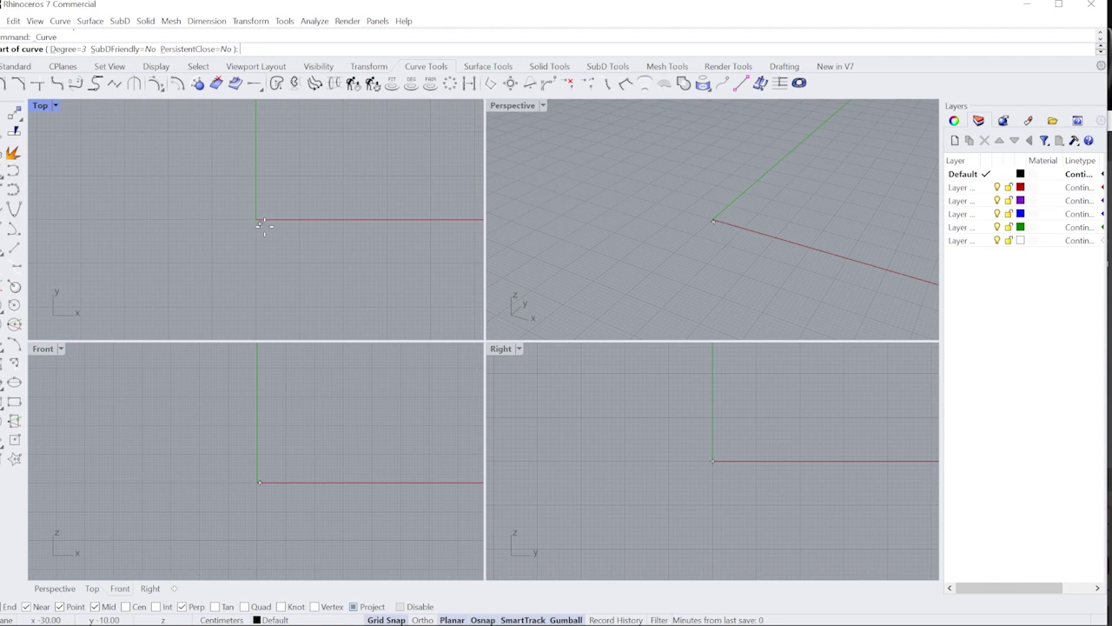
{"action": "right_click_drag", "start_coordinate": [256, 245], "coordinate": [221, 279]}
{"action": "scroll", "coordinate": [223, 279], "scroll_direction": "down", "scroll_amount": 5}
{"action": "left_click", "coordinate": [179, 245]}
{"action": "left_click", "coordinate": [245, 162]}
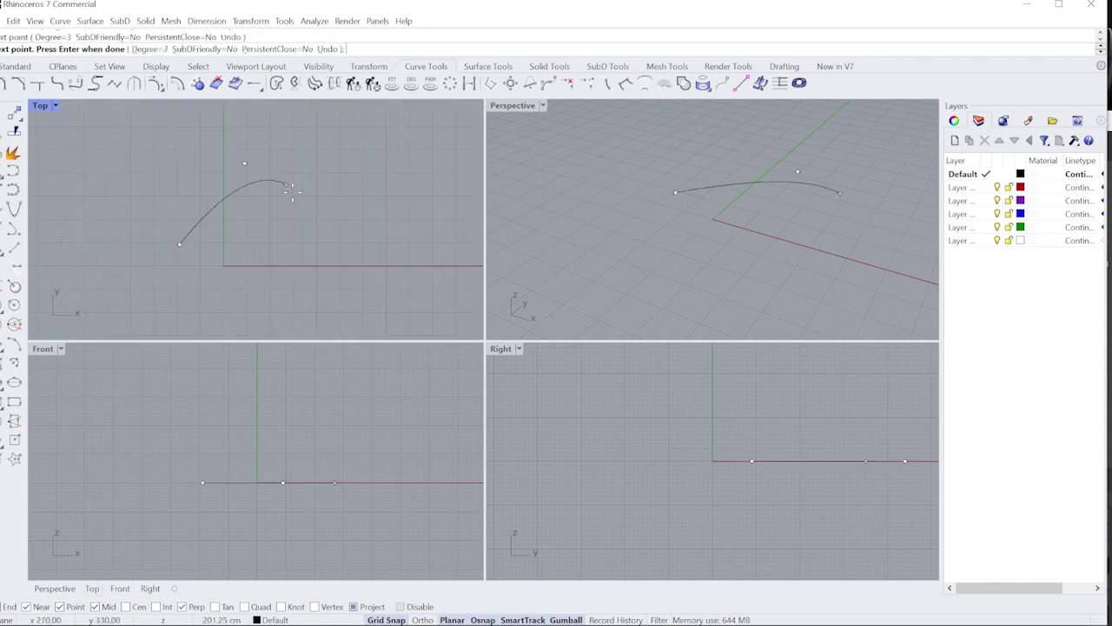
{"action": "left_click", "coordinate": [288, 230]}
{"action": "left_click", "coordinate": [348, 239]}
{"action": "left_click", "coordinate": [385, 178]}
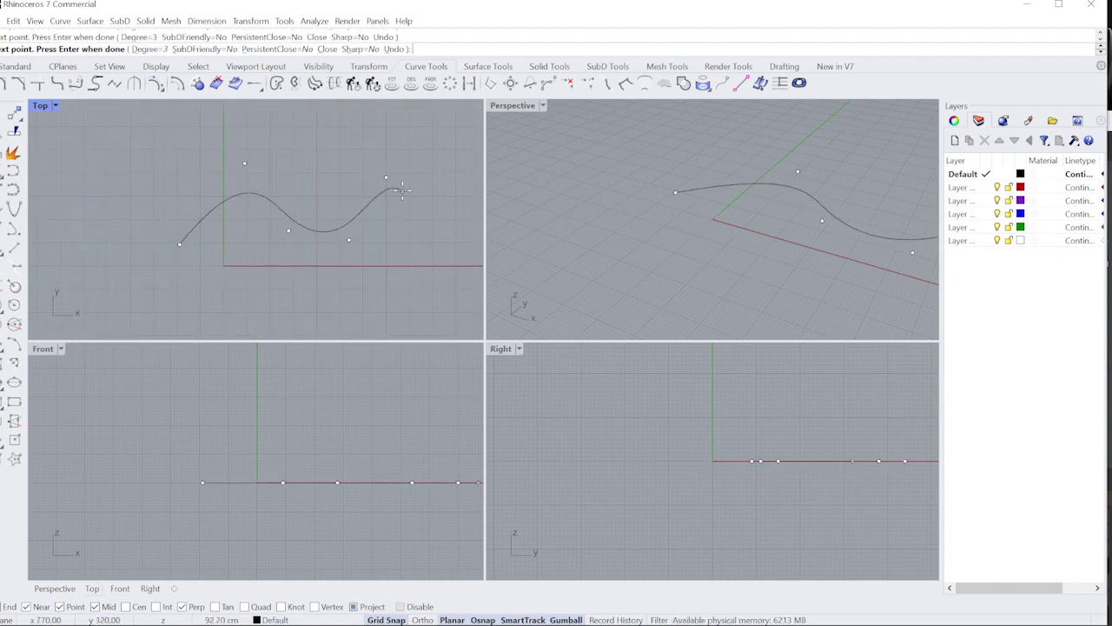
{"action": "right_click", "coordinate": [401, 190]}
- Copy the wavy curve straight up by about 1100 cm in the Front view
{"action": "left_click", "coordinate": [350, 218]}
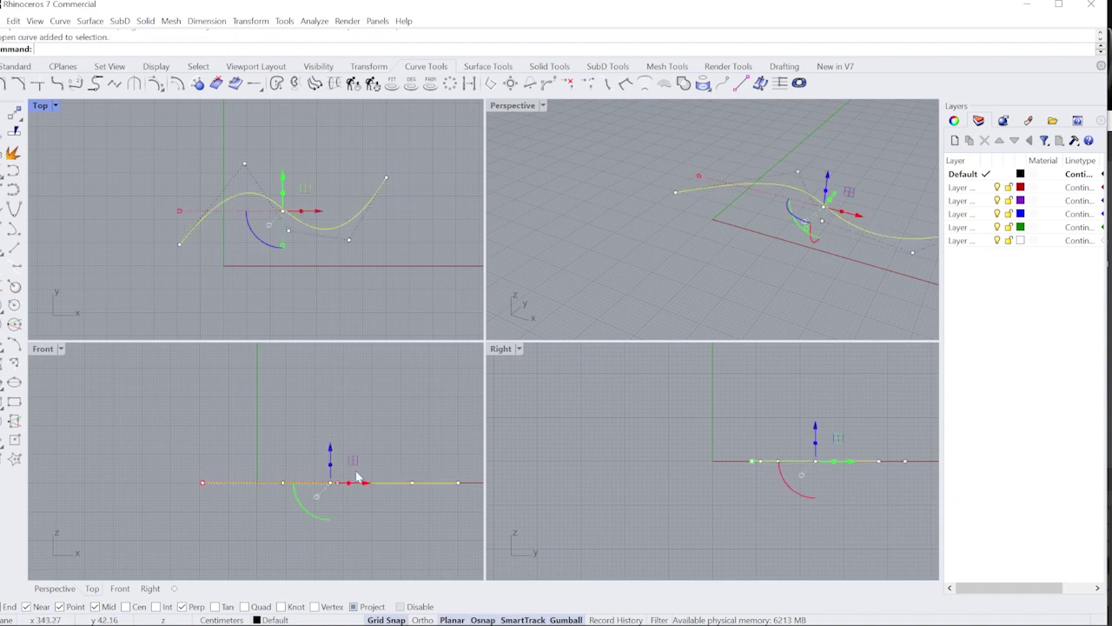
{"action": "right_click_drag", "start_coordinate": [334, 383], "coordinate": [308, 397]}
{"action": "scroll", "coordinate": [274, 427], "scroll_direction": "down", "scroll_amount": 10}
{"action": "type", "text": "copy"}
{"action": "key", "text": "Return"}
{"action": "scroll", "coordinate": [322, 477], "scroll_direction": "down", "scroll_amount": 4}
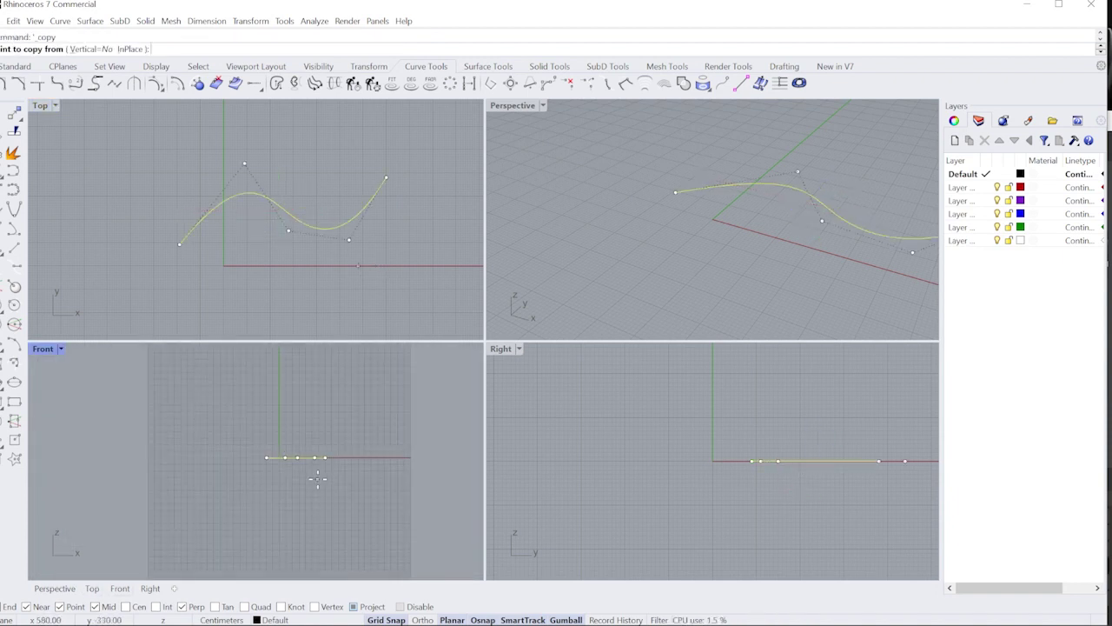
{"action": "left_click", "coordinate": [328, 483]}
{"action": "left_click", "coordinate": [328, 480]}
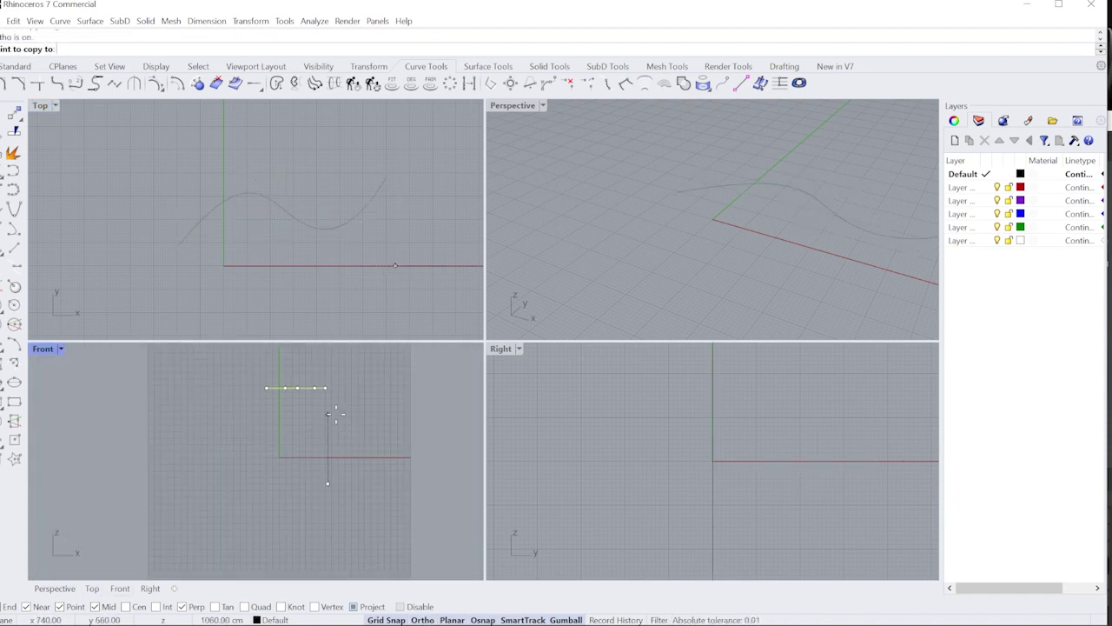
{"action": "key", "text": "Escape"}
{"action": "key", "text": "Escape"}
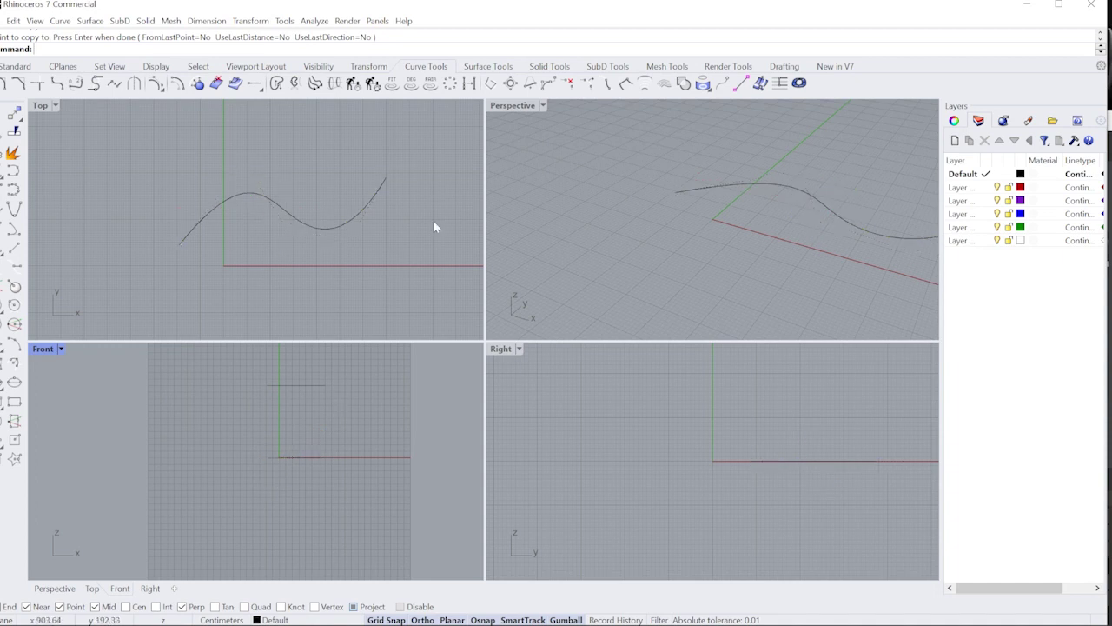
- Flatten the upper curve slightly by moving its fourth and second control points down in the Top view
{"action": "left_click", "coordinate": [352, 224]}
{"action": "left_click", "coordinate": [387, 248]}
{"action": "scroll", "coordinate": [326, 221], "scroll_direction": "up", "scroll_amount": 2}
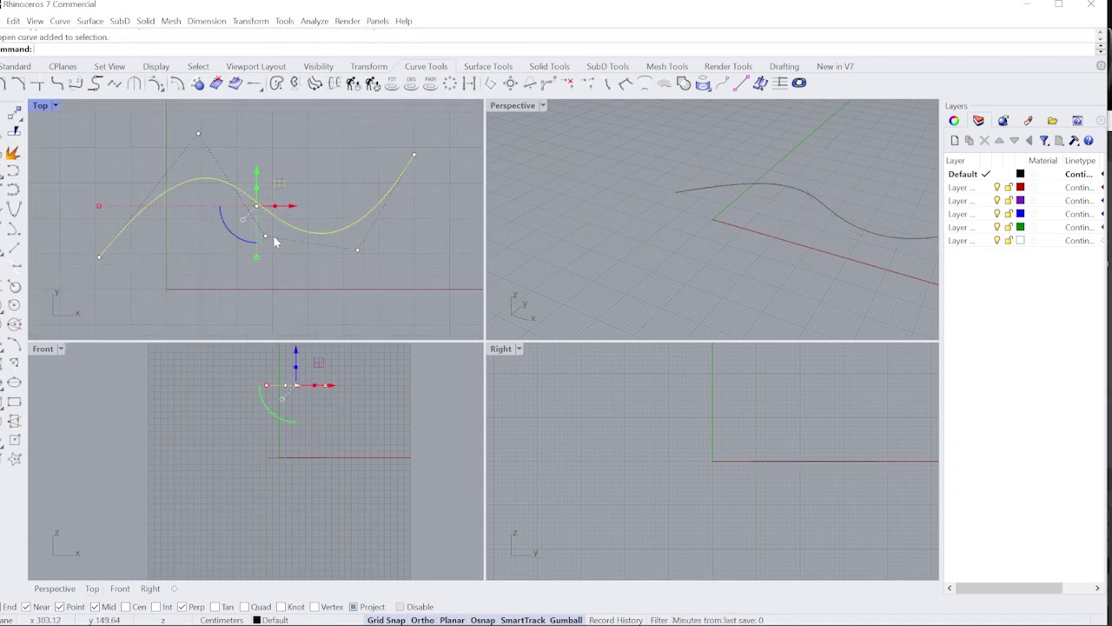
{"action": "left_click_drag", "start_coordinate": [357, 249], "coordinate": [357, 259]}
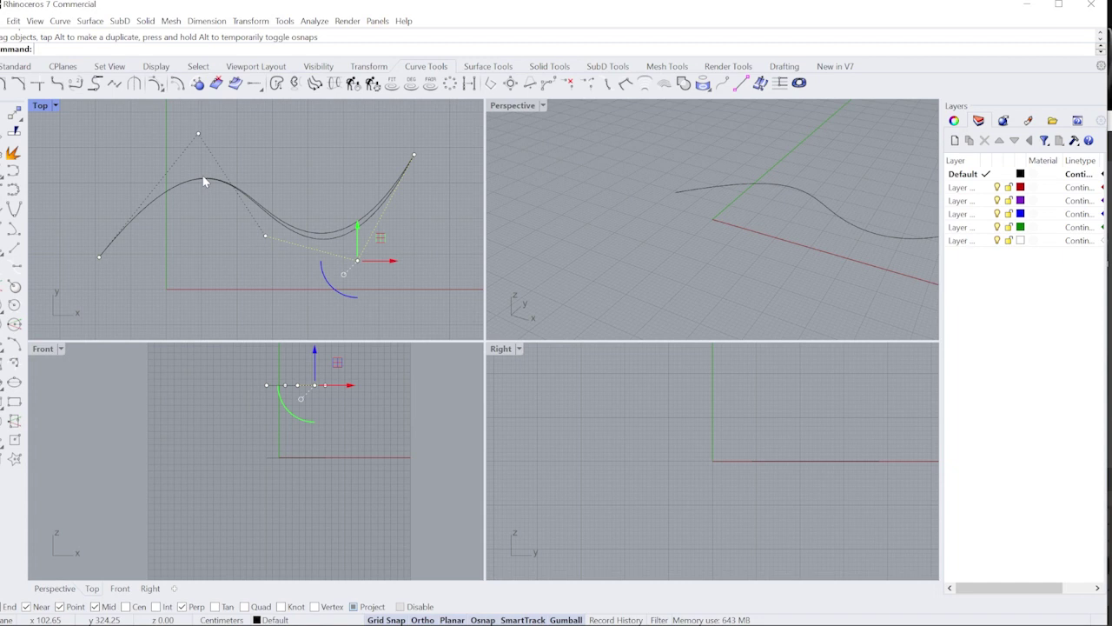
{"action": "left_click_drag", "start_coordinate": [196, 137], "coordinate": [196, 156]}
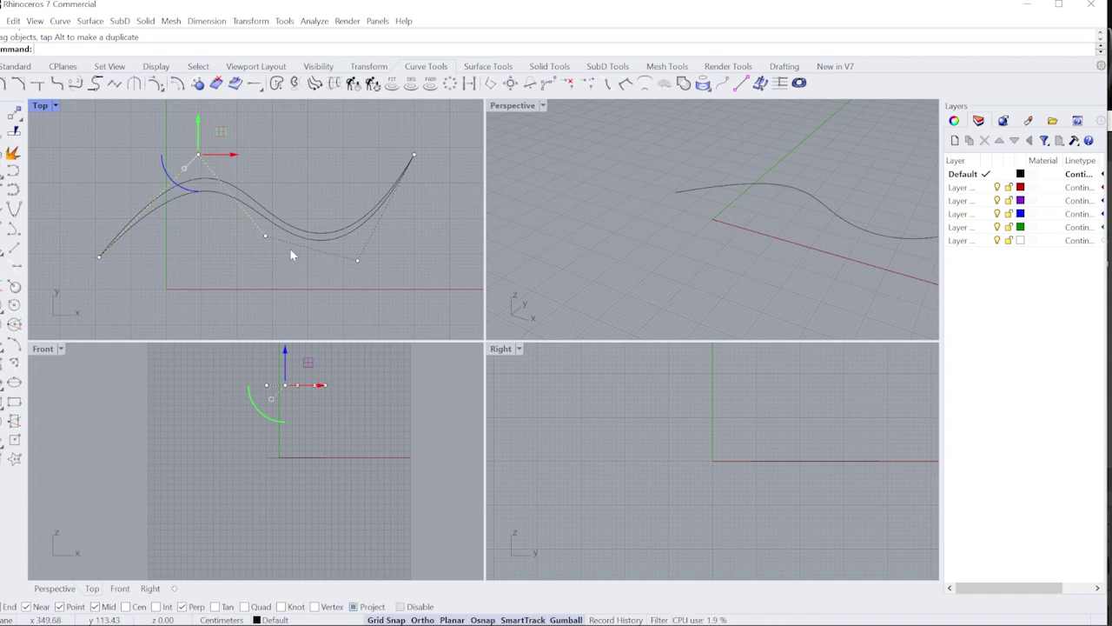
{"action": "left_click", "coordinate": [265, 234]}
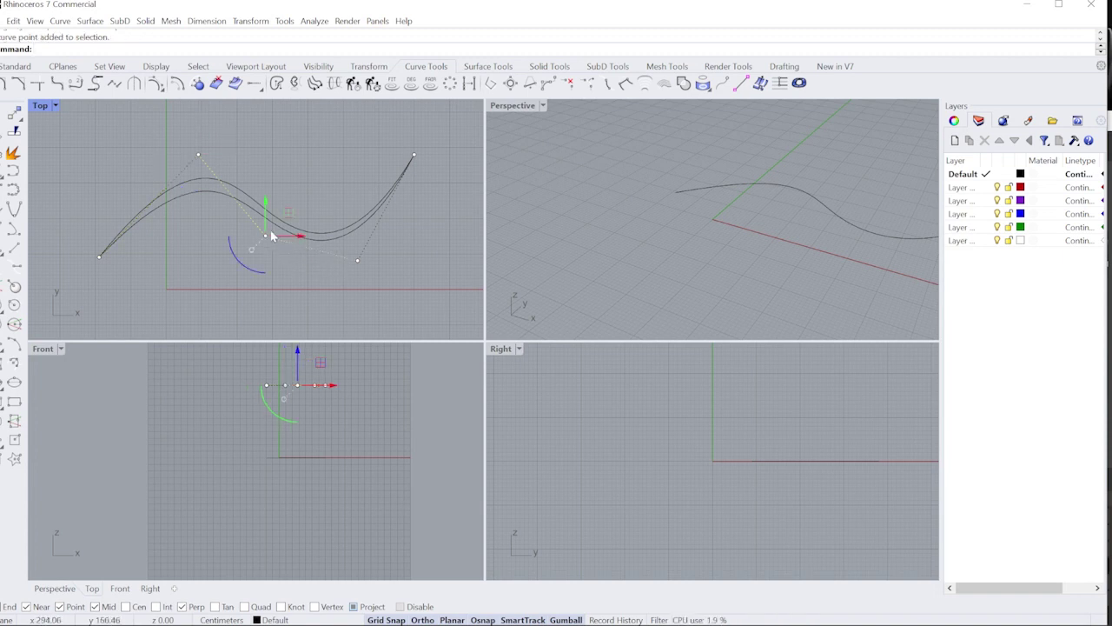
- Mirror a copy of the upper curve in the Top view across a vertical line through about its middle
{"action": "right_click_drag", "start_coordinate": [321, 414], "coordinate": [317, 434]}
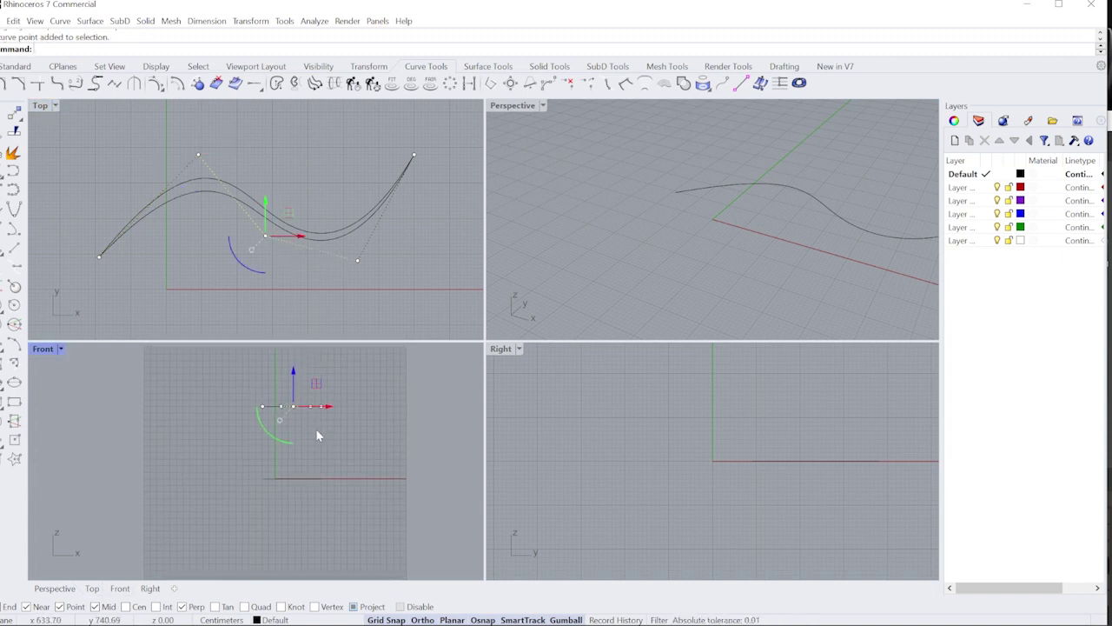
{"action": "scroll", "coordinate": [247, 225], "scroll_direction": "up", "scroll_amount": 2}
{"action": "left_click", "coordinate": [244, 225]}
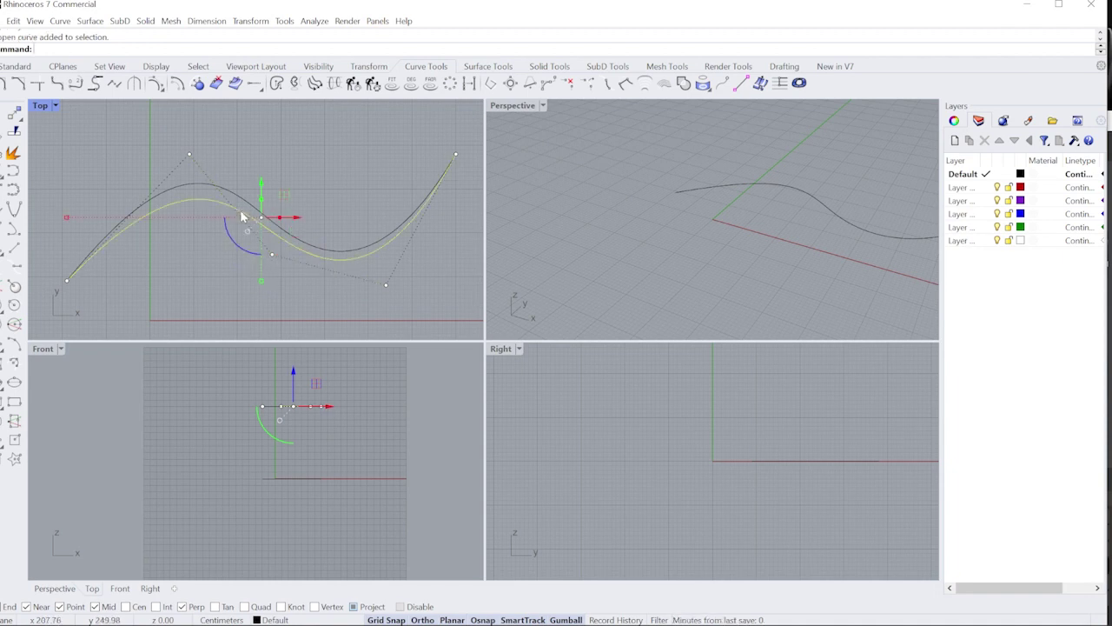
{"action": "right_click_drag", "start_coordinate": [326, 250], "coordinate": [314, 258]}
{"action": "scroll", "coordinate": [378, 294], "scroll_direction": "down", "scroll_amount": 2}
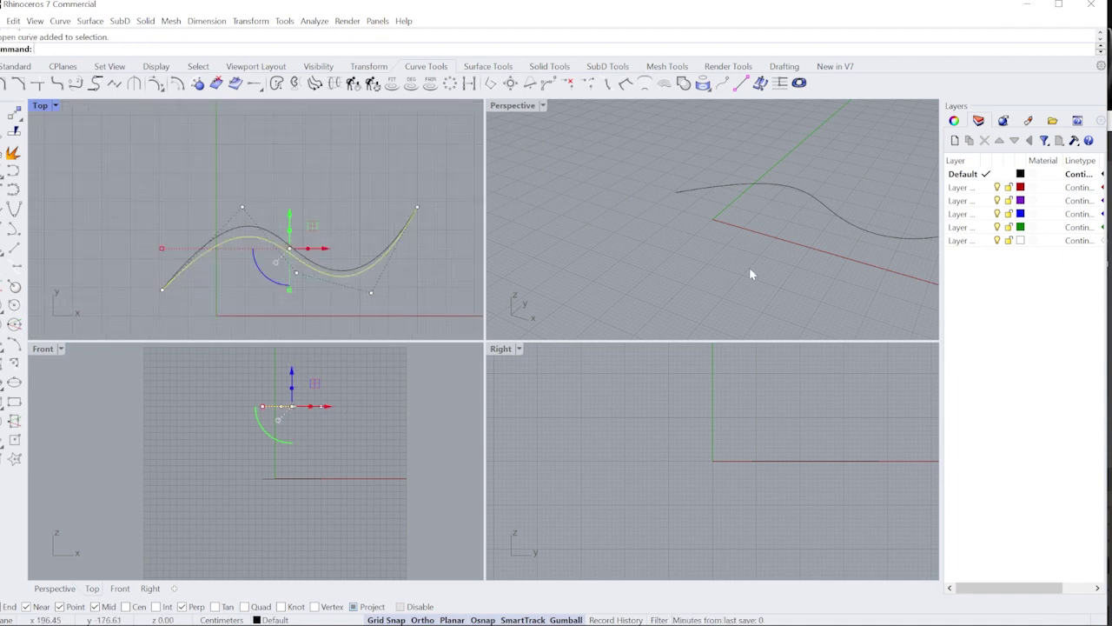
{"action": "right_click_drag", "start_coordinate": [315, 252], "coordinate": [329, 218]}
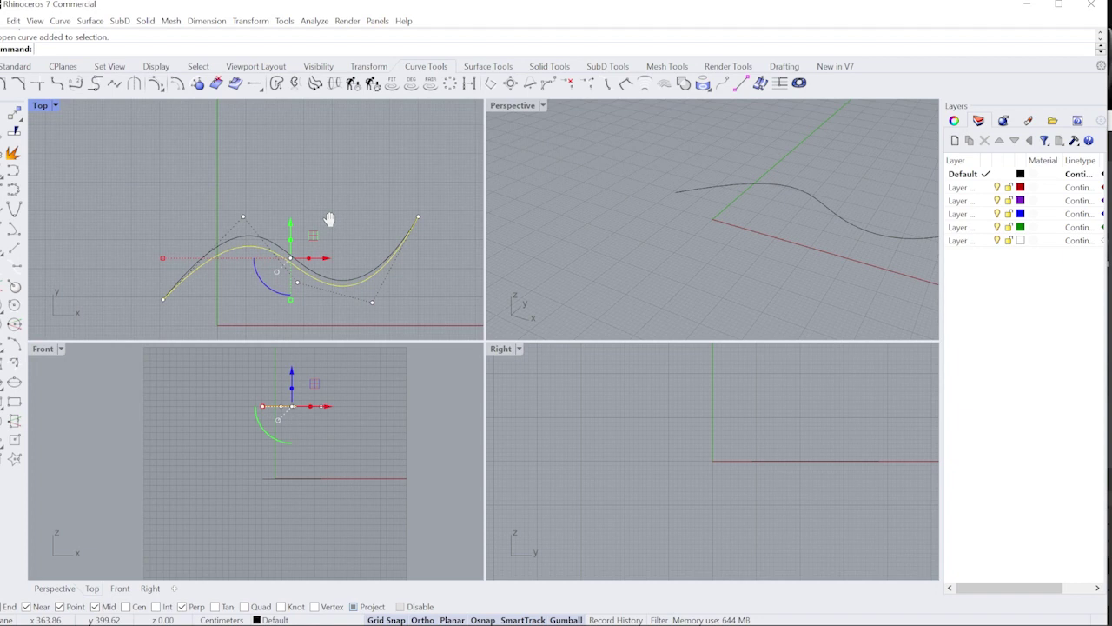
{"action": "type", "text": "mirror"}
{"action": "key", "text": "Return"}
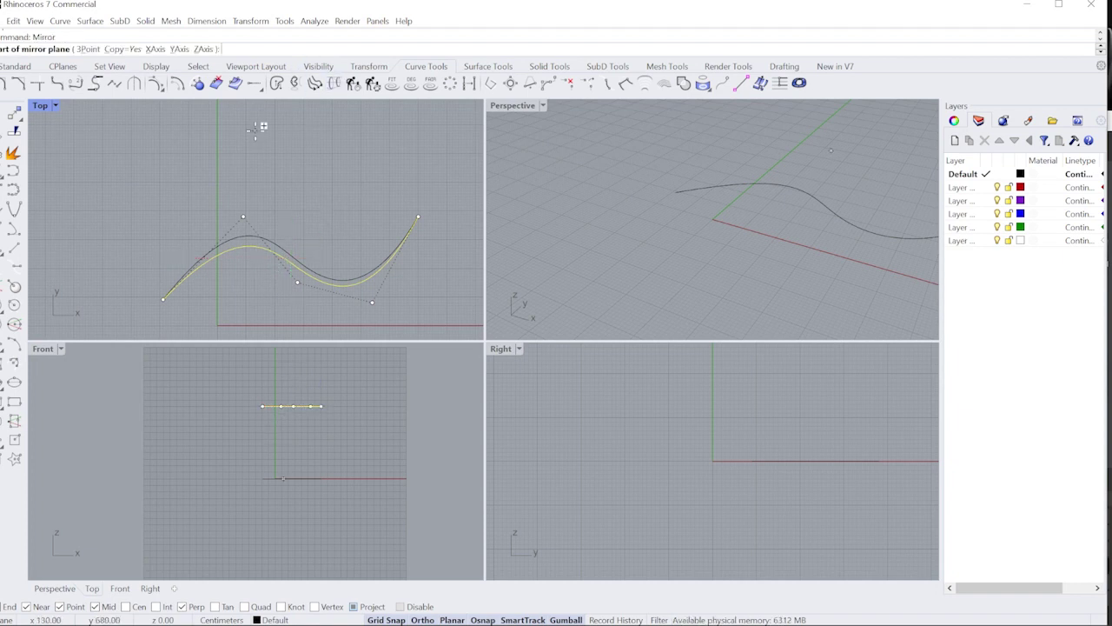
{"action": "left_click", "coordinate": [298, 266]}
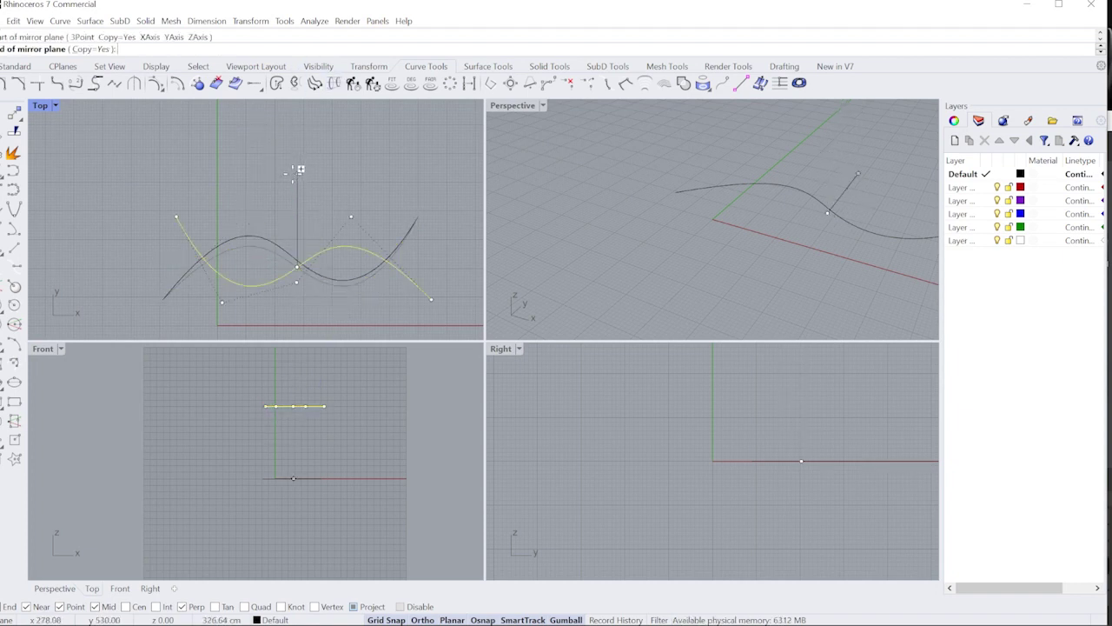
{"action": "left_click", "coordinate": [311, 187]}
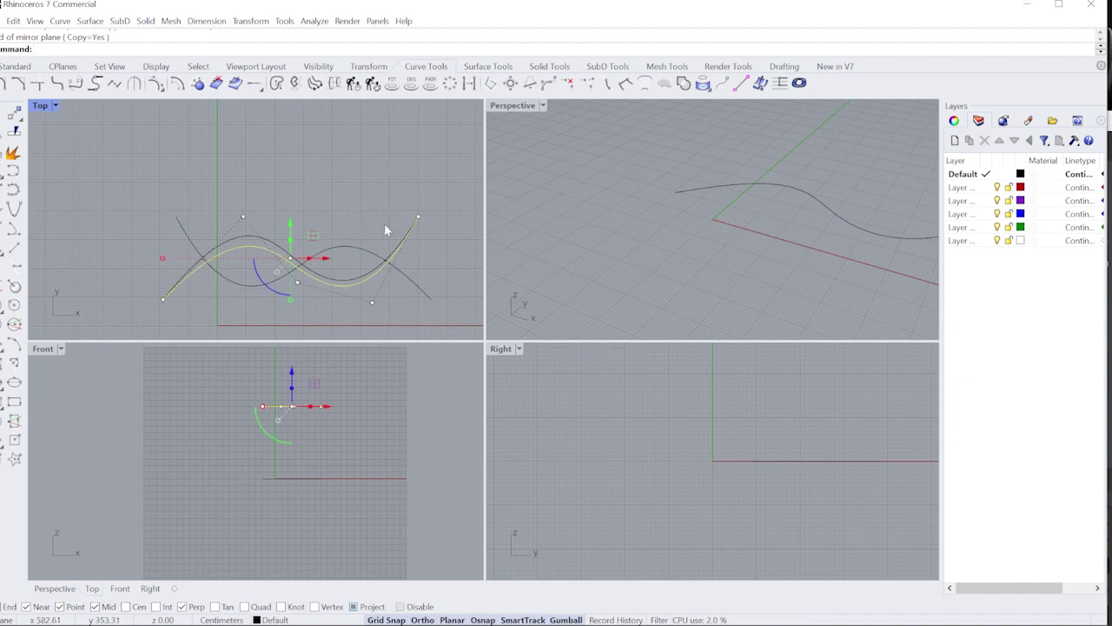
- Delete the unmirrored upper curve, keeping the mirrored one above the base curve
{"action": "left_click", "coordinate": [776, 202]}
{"action": "right_click_drag", "start_coordinate": [775, 202], "coordinate": [746, 180]}
{"action": "left_click", "coordinate": [740, 186]}
{"action": "key", "text": "F10"}
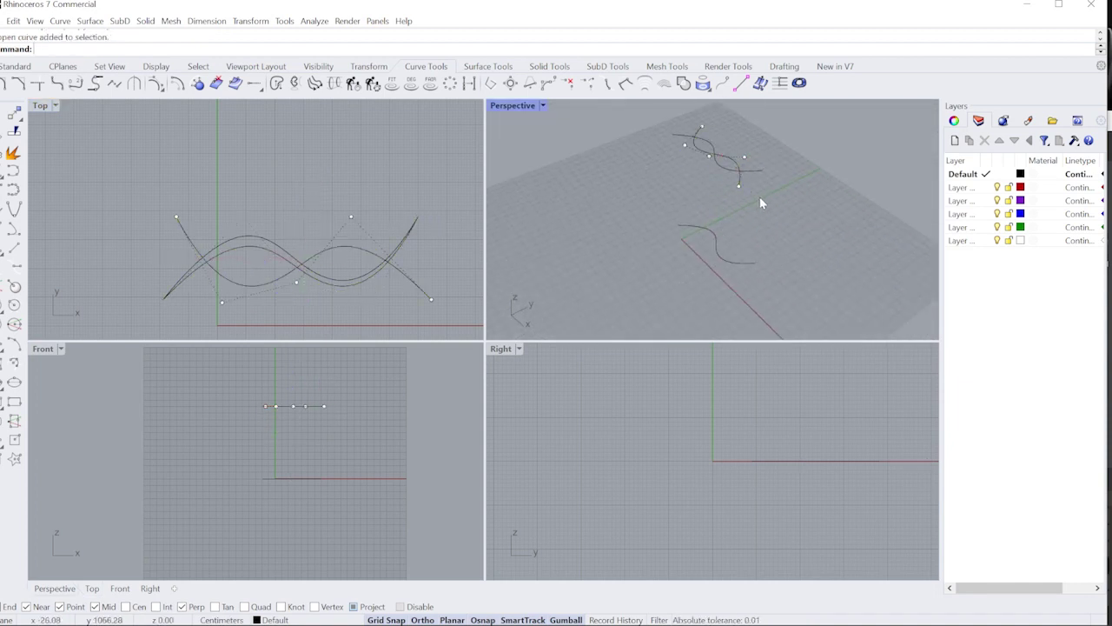
{"action": "left_click", "coordinate": [745, 188]}
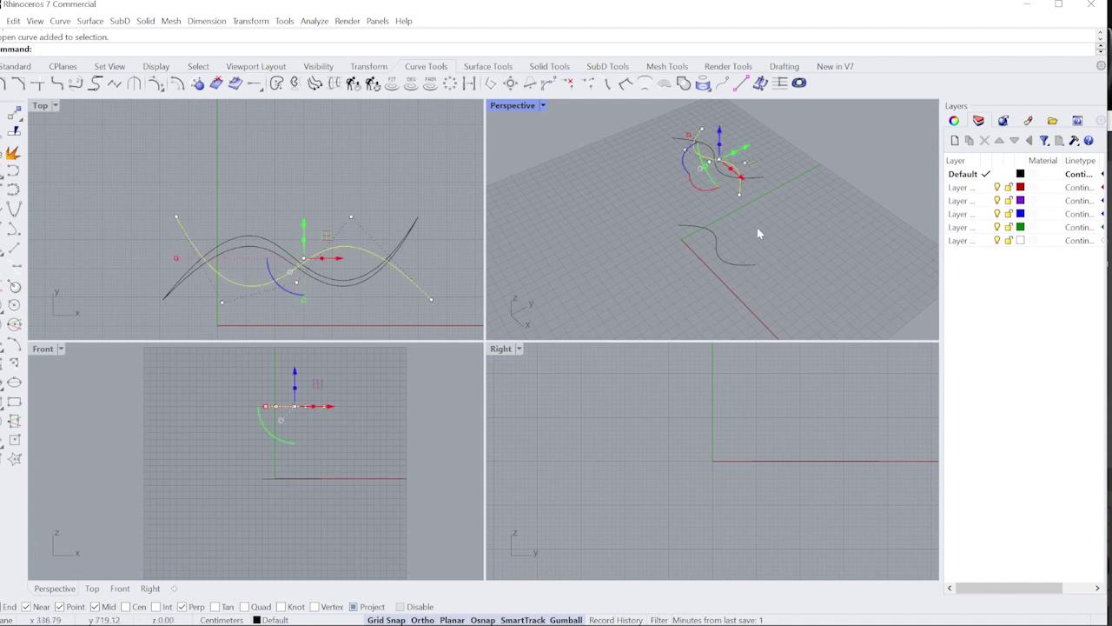
{"action": "left_click", "coordinate": [757, 228]}
{"action": "left_click", "coordinate": [761, 178]}
{"action": "key", "text": "Delete"}
{"action": "left_click", "coordinate": [305, 206]}
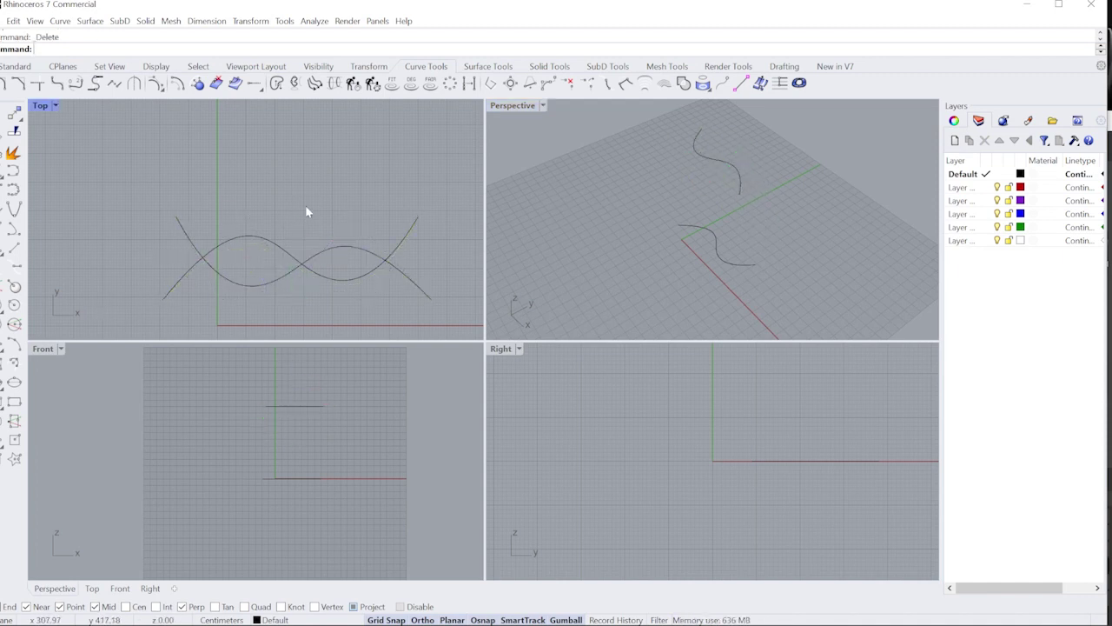
- Scale the upper curve in the Top view down to roughly three quarters of its size about the base curve's projected midpoint
{"action": "left_click_drag", "start_coordinate": [305, 211], "coordinate": [243, 291]}
{"action": "right_click_drag", "start_coordinate": [686, 477], "coordinate": [614, 536]}
{"action": "left_click", "coordinate": [466, 169]}
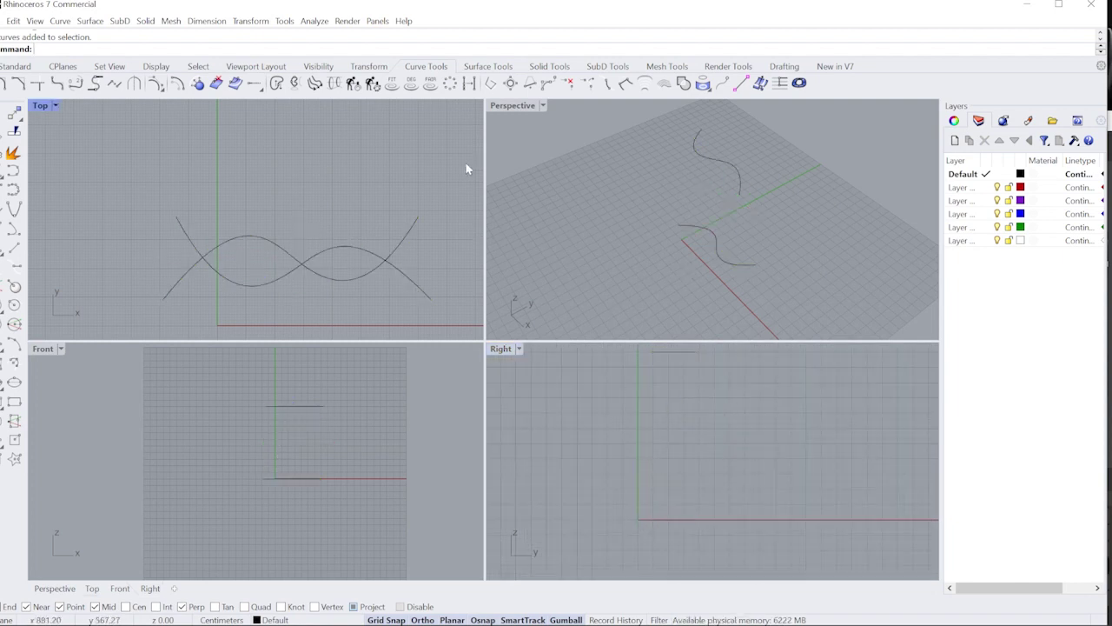
{"action": "left_click", "coordinate": [404, 239]}
{"action": "left_click", "coordinate": [718, 163]}
{"action": "right_click_drag", "start_coordinate": [323, 179], "coordinate": [325, 176]}
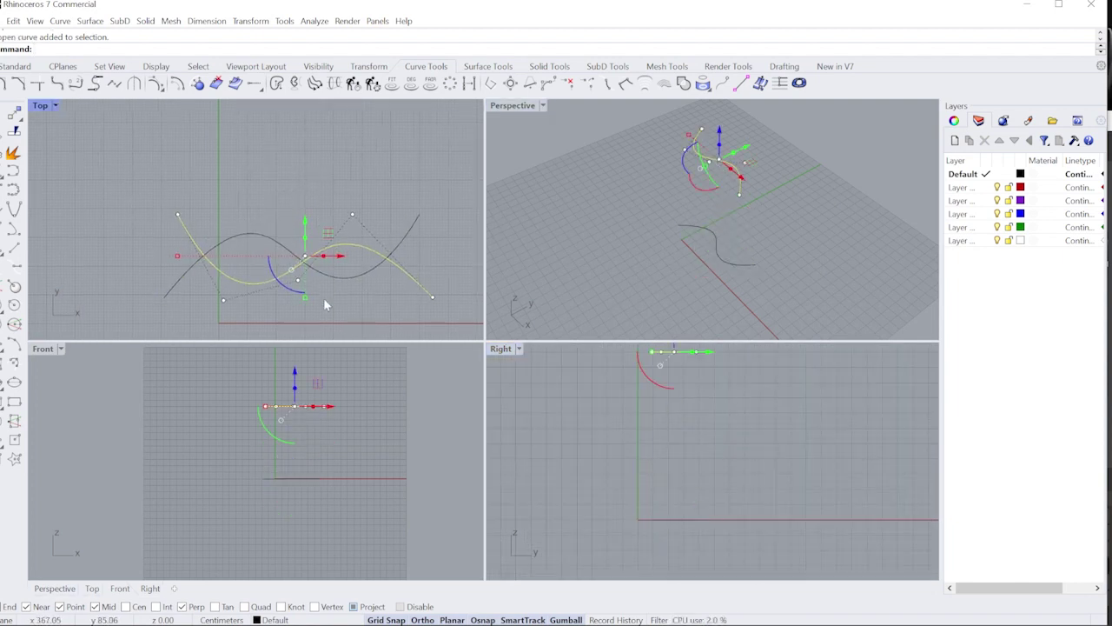
{"action": "key", "text": "Return"}
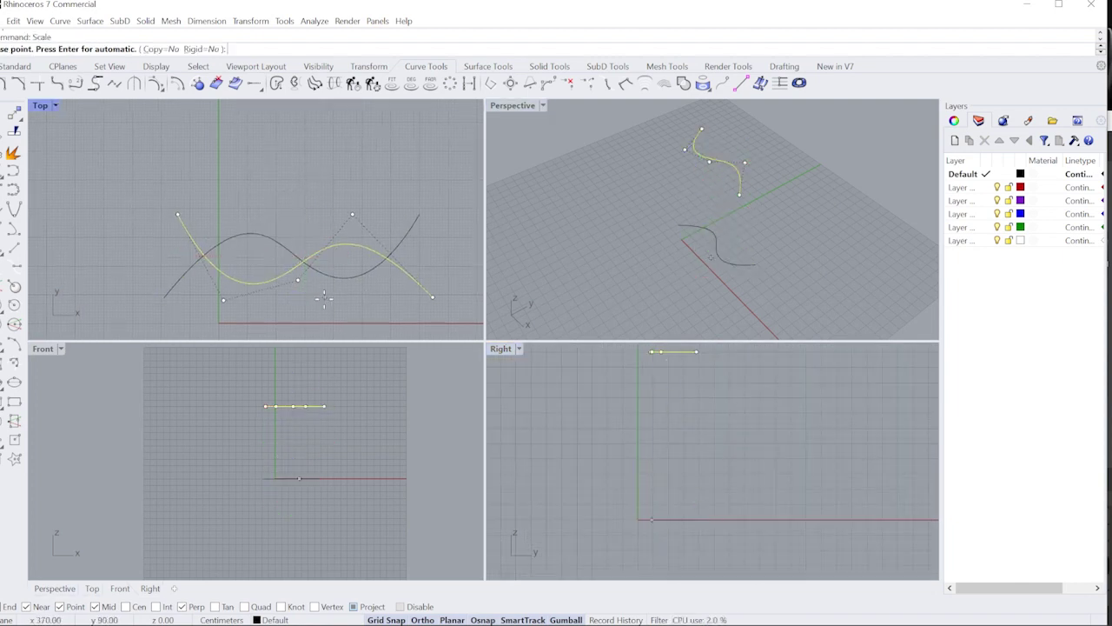
{"action": "left_click", "coordinate": [311, 249]}
{"action": "left_click", "coordinate": [369, 142]}
{"action": "left_click", "coordinate": [375, 169]}
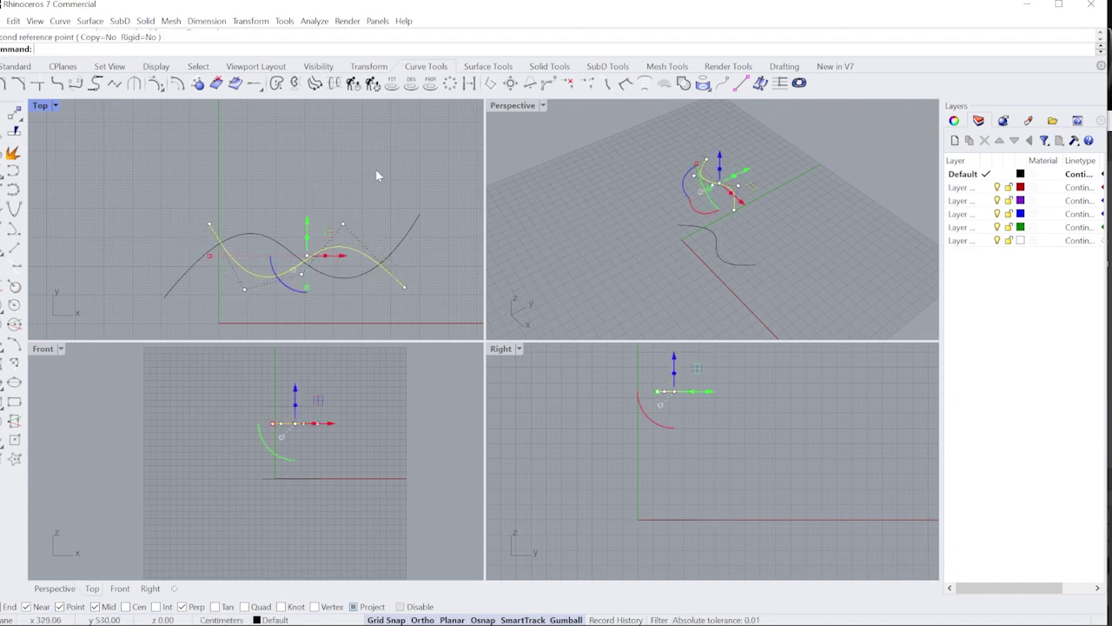
{"action": "left_click", "coordinate": [652, 126]}
- Loft a surface between the base curve and the upper curve in the maximized Perspective view, accepting the default loft options
{"action": "double_click", "coordinate": [504, 105]}
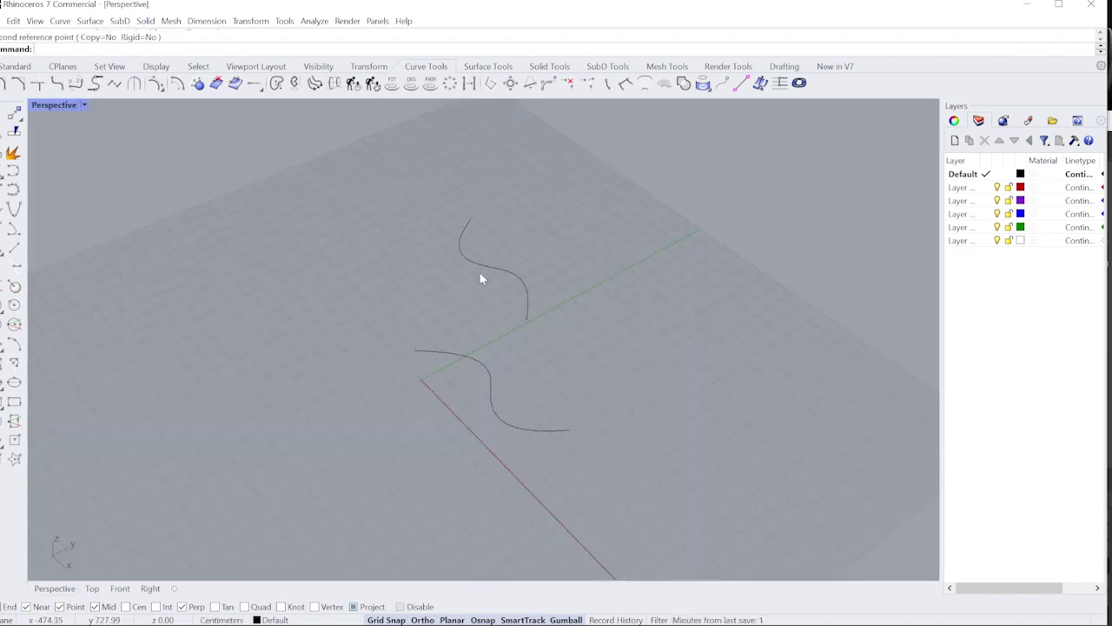
{"action": "right_click_drag", "start_coordinate": [479, 273], "coordinate": [513, 399]}
{"action": "key", "text": "Return"}
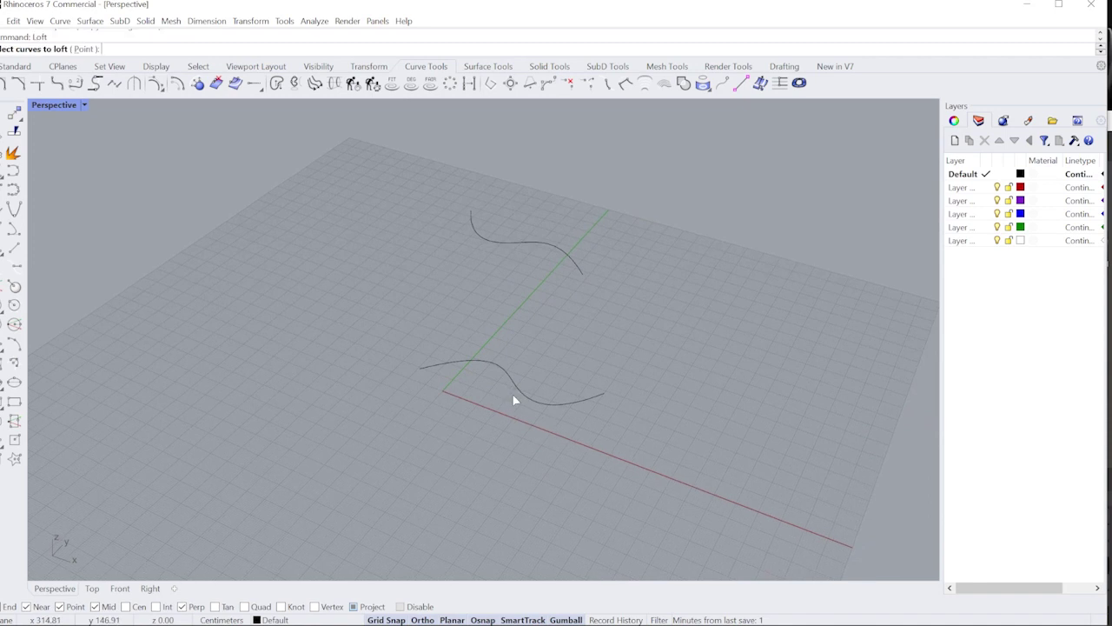
{"action": "left_click", "coordinate": [575, 386]}
{"action": "left_click", "coordinate": [575, 262]}
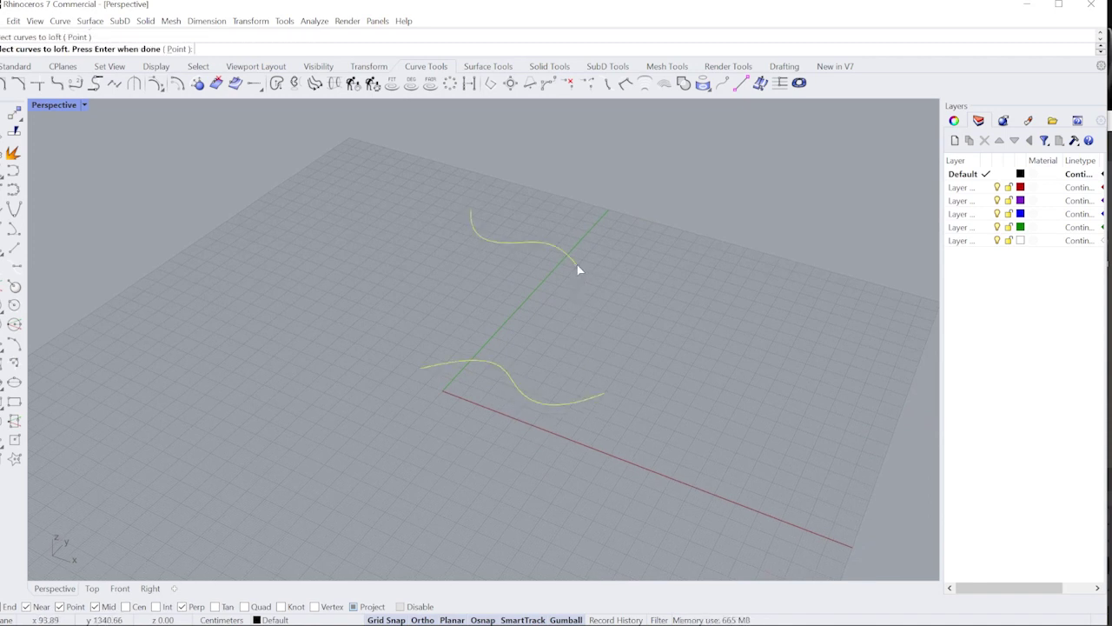
{"action": "key", "text": "Return"}
{"action": "key", "text": "Return"}
{"action": "scroll", "coordinate": [556, 326], "scroll_direction": "up", "scroll_amount": 3}
{"action": "right_click_drag", "start_coordinate": [548, 335], "coordinate": [487, 328]}
{"action": "scroll", "coordinate": [583, 340], "scroll_direction": "down", "scroll_amount": 5}
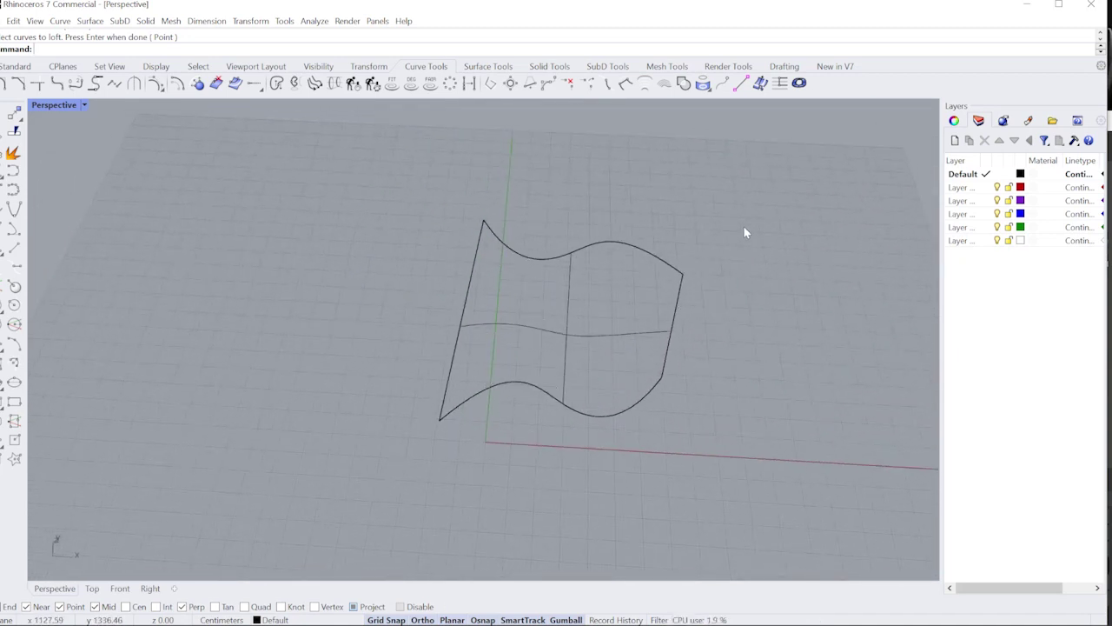
- Rebuild the lofted surface with a point count of 8 in U and 24 in V, at degree 3 in both directions
{"action": "type", "text": "Rebuild"}
{"action": "key", "text": "Return"}
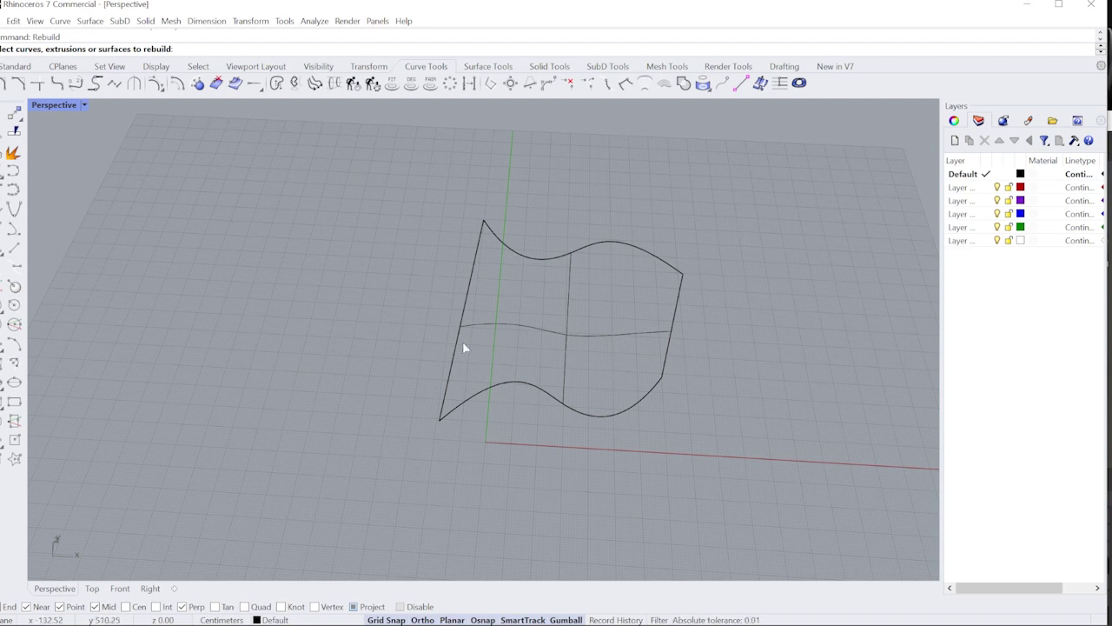
{"action": "right_click_drag", "start_coordinate": [464, 345], "coordinate": [503, 244]}
{"action": "left_click", "coordinate": [500, 242]}
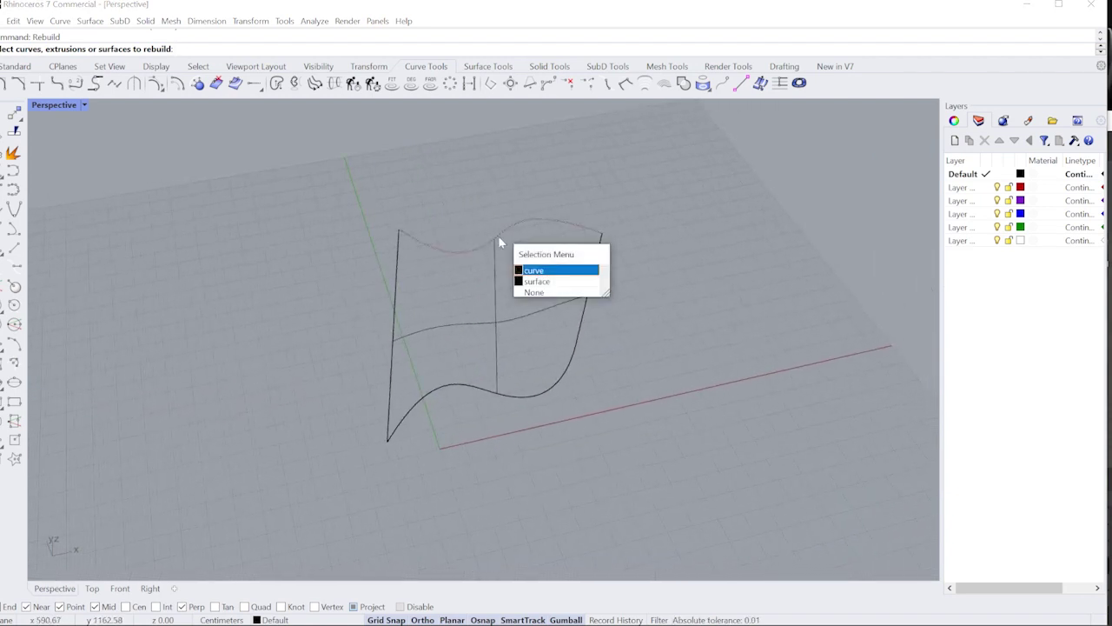
{"action": "left_click", "coordinate": [535, 279]}
{"action": "key", "text": "Return"}
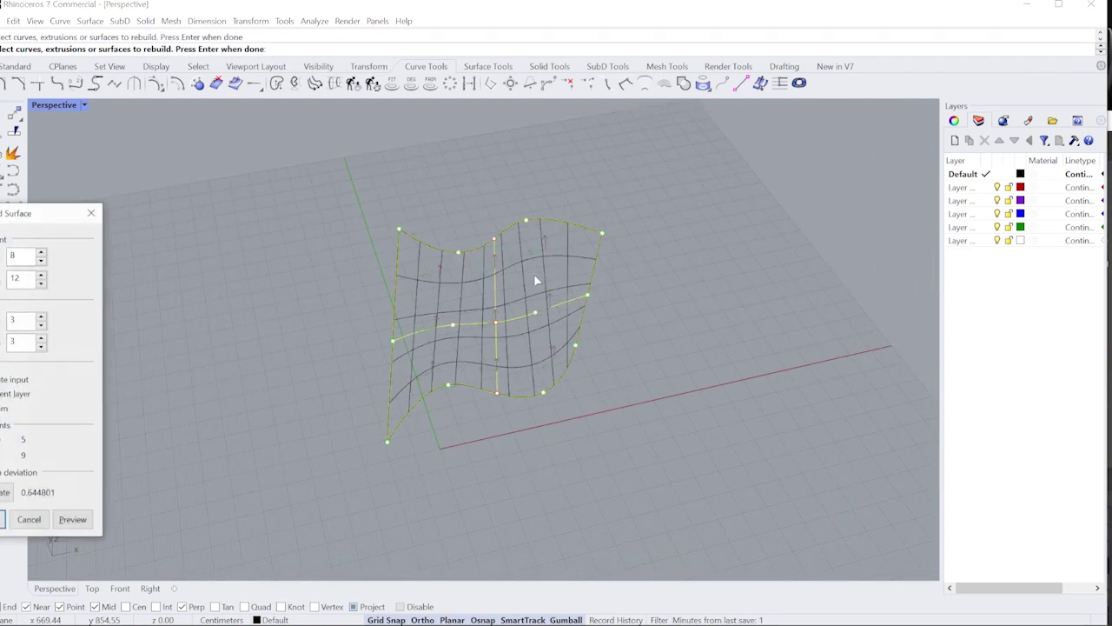
{"action": "left_click_drag", "start_coordinate": [36, 224], "coordinate": [120, 211]}
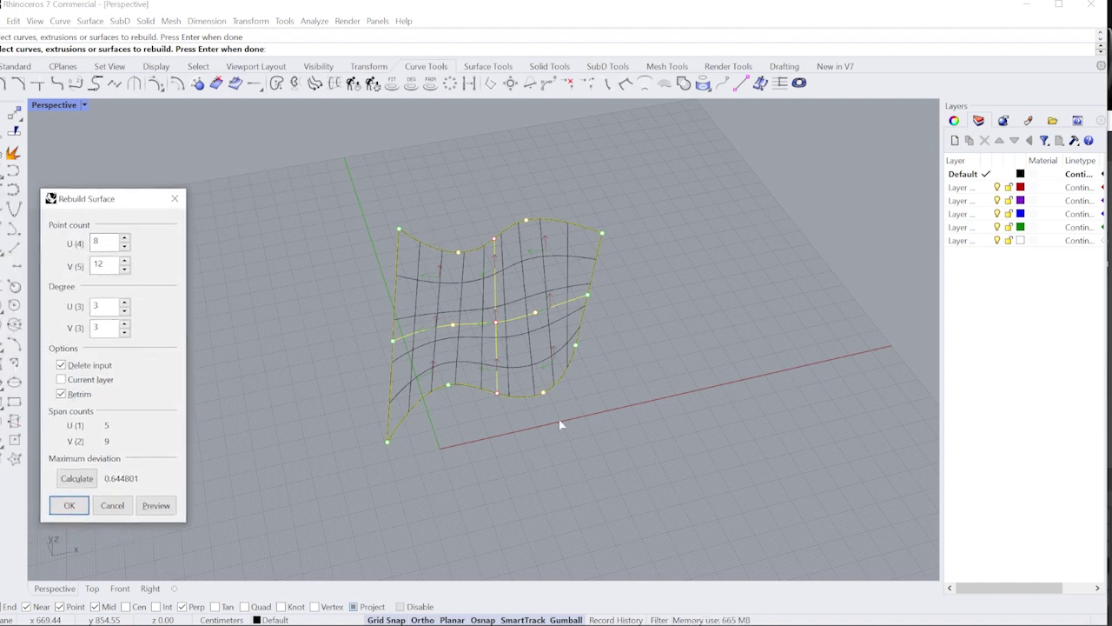
{"action": "double_click", "coordinate": [100, 265]}
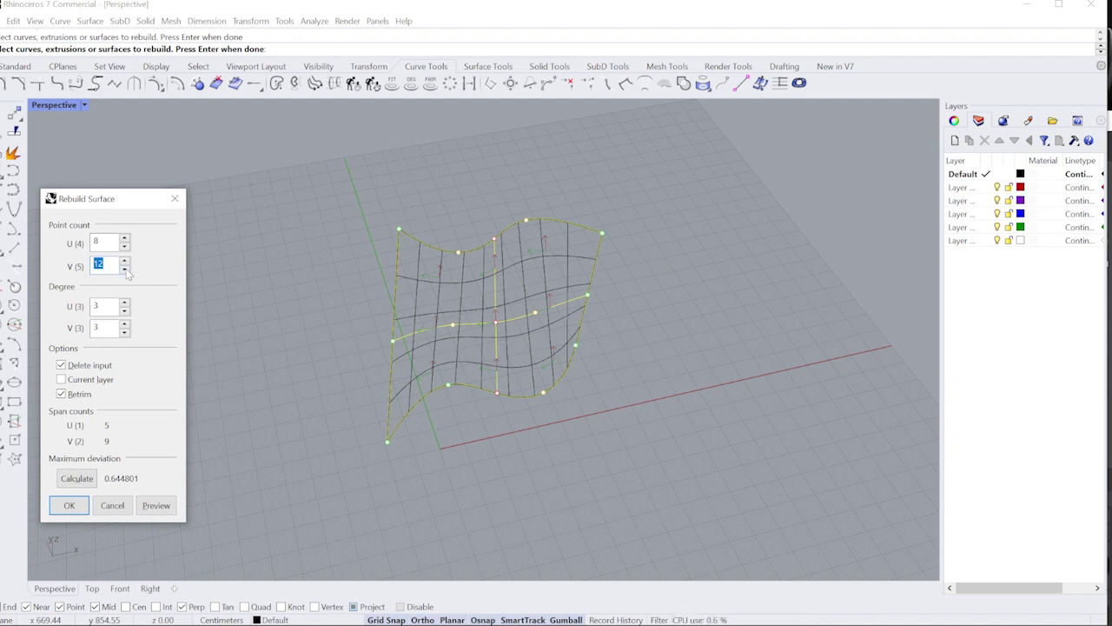
{"action": "type", "text": "24"}
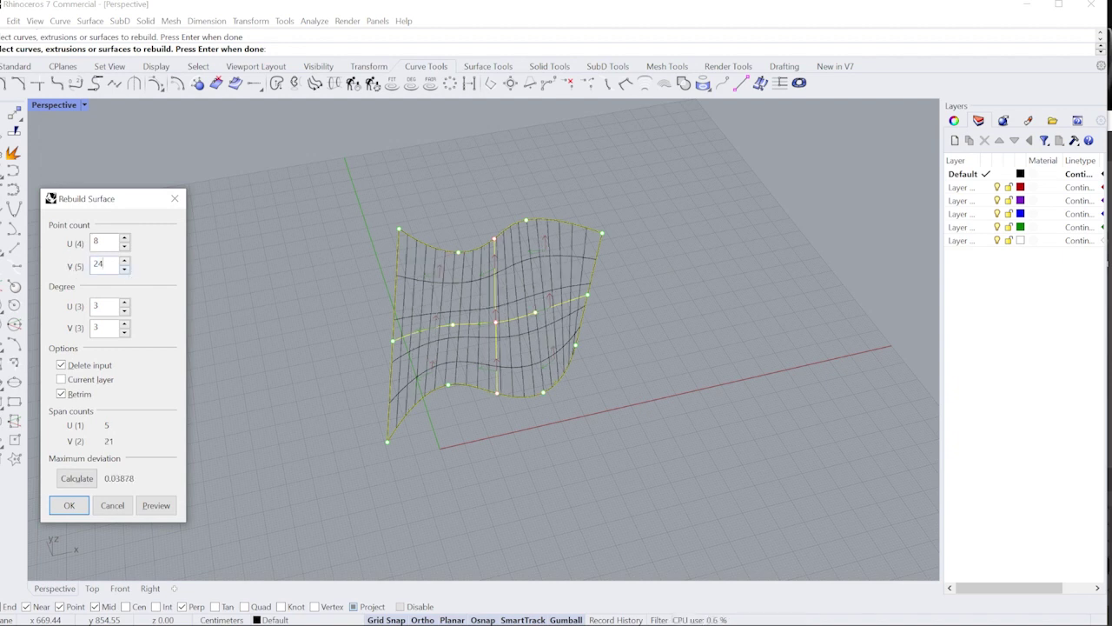
{"action": "key", "text": "Return"}
- Extract the upright U-direction isocurves one after another along the rebuilt wall surface, from one side edge to near the other
{"action": "right_click_drag", "start_coordinate": [472, 401], "coordinate": [422, 258]}
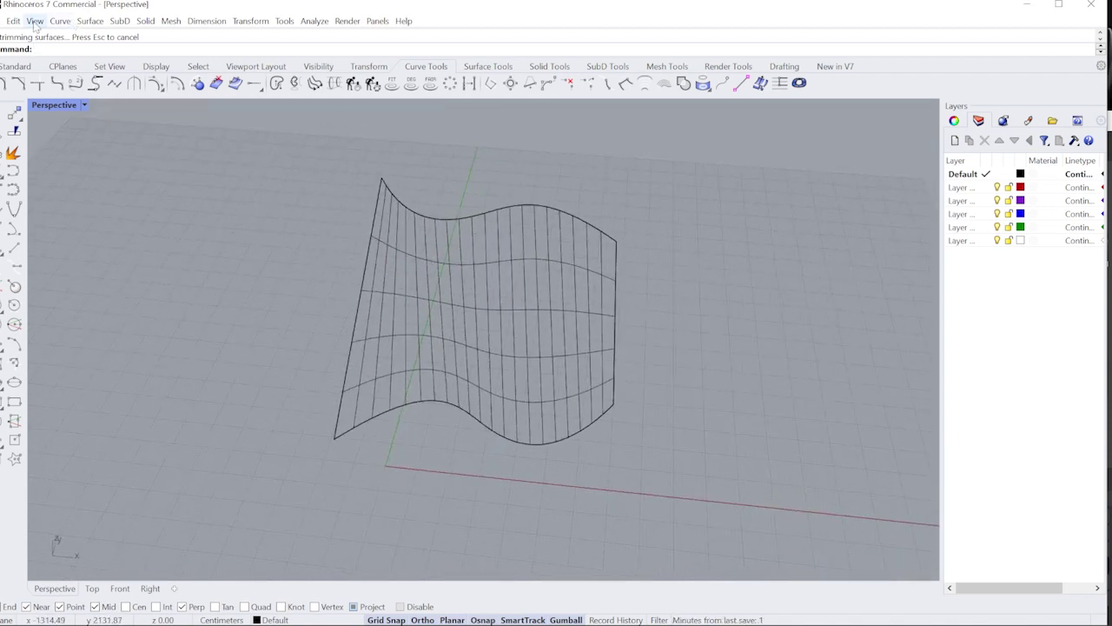
{"action": "left_click", "coordinate": [61, 21]}
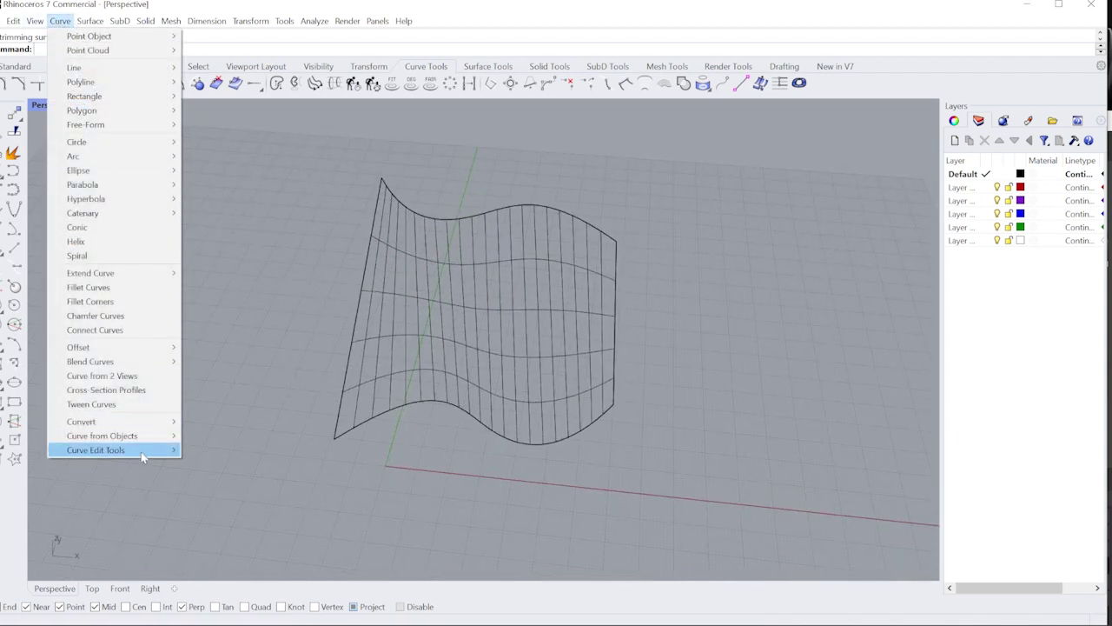
{"action": "mouse_move", "coordinate": [141, 453]}
{"action": "mouse_move", "coordinate": [155, 434]}
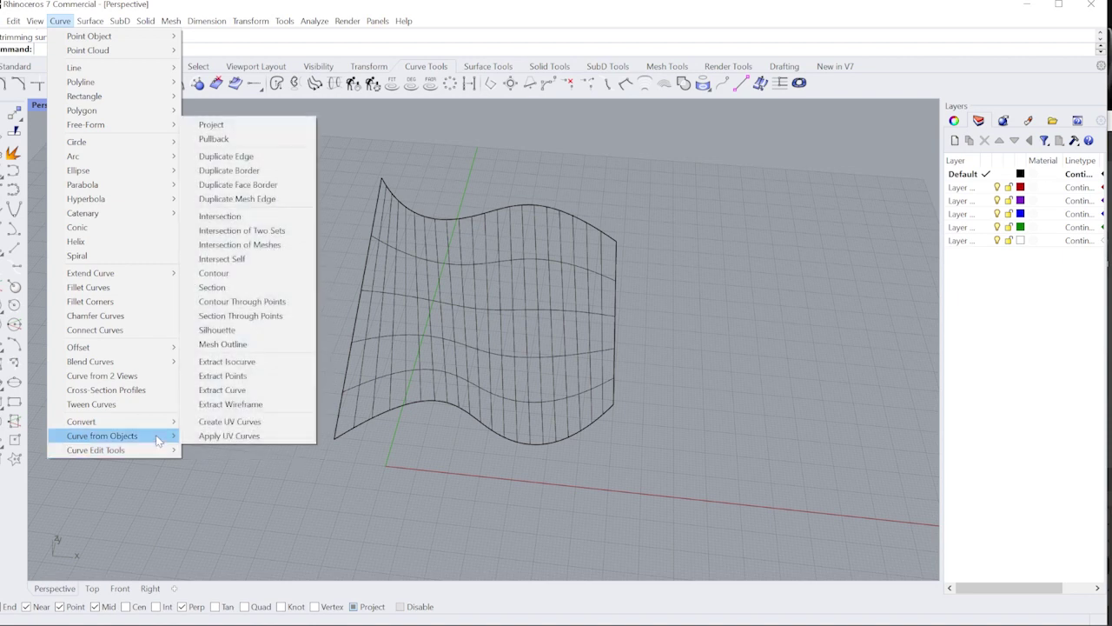
{"action": "left_click", "coordinate": [268, 369]}
{"action": "scroll", "coordinate": [399, 252], "scroll_direction": "up", "scroll_amount": 2}
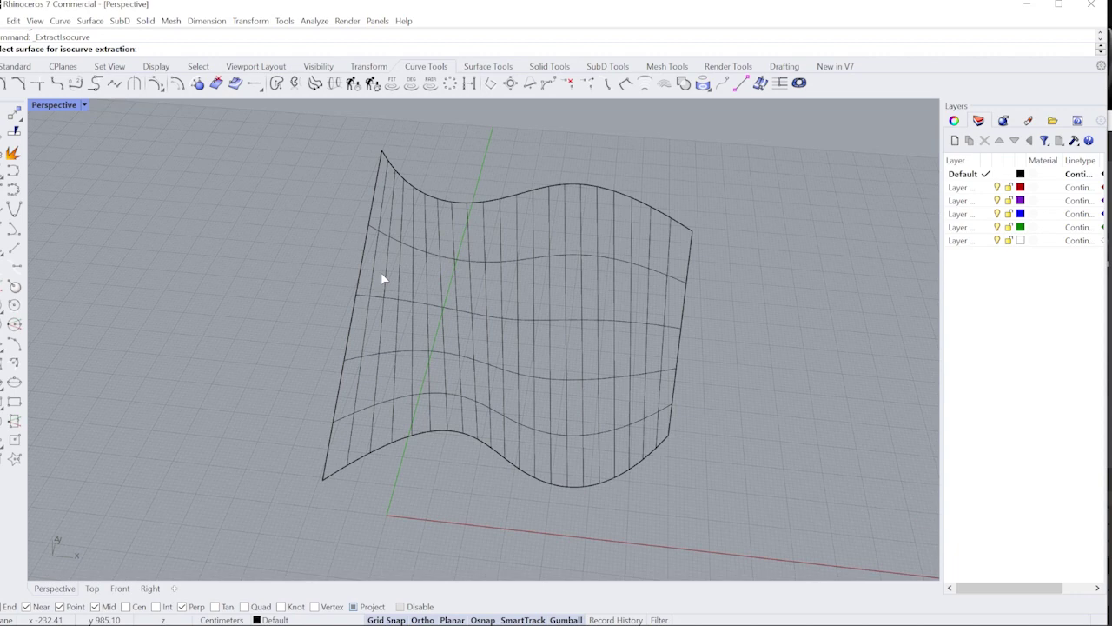
{"action": "left_click", "coordinate": [380, 272]}
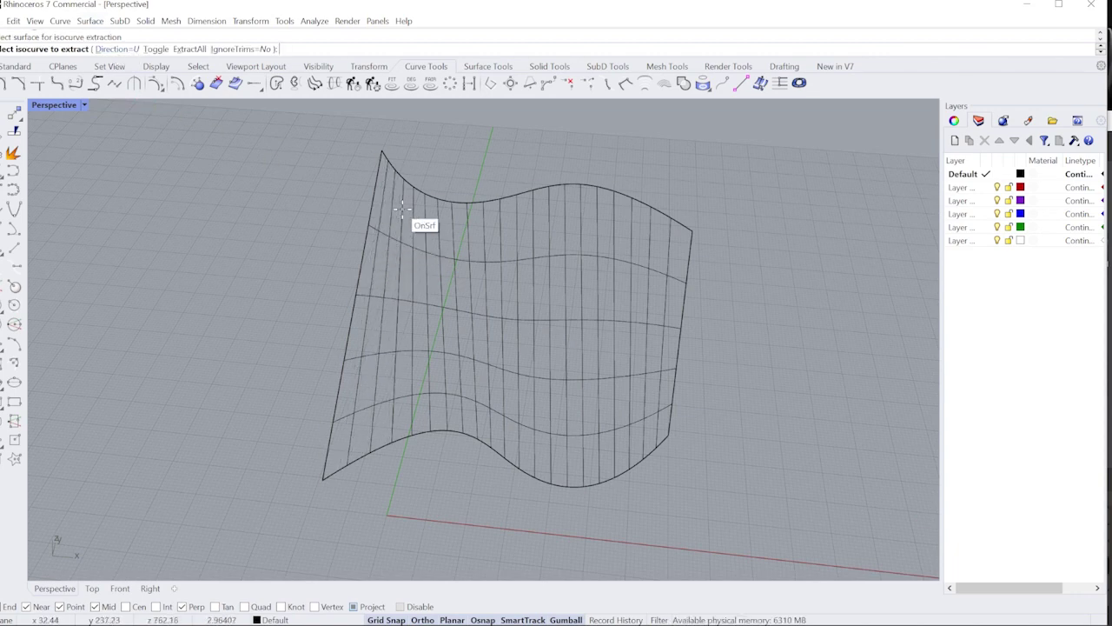
{"action": "scroll", "coordinate": [401, 241], "scroll_direction": "up", "scroll_amount": 2}
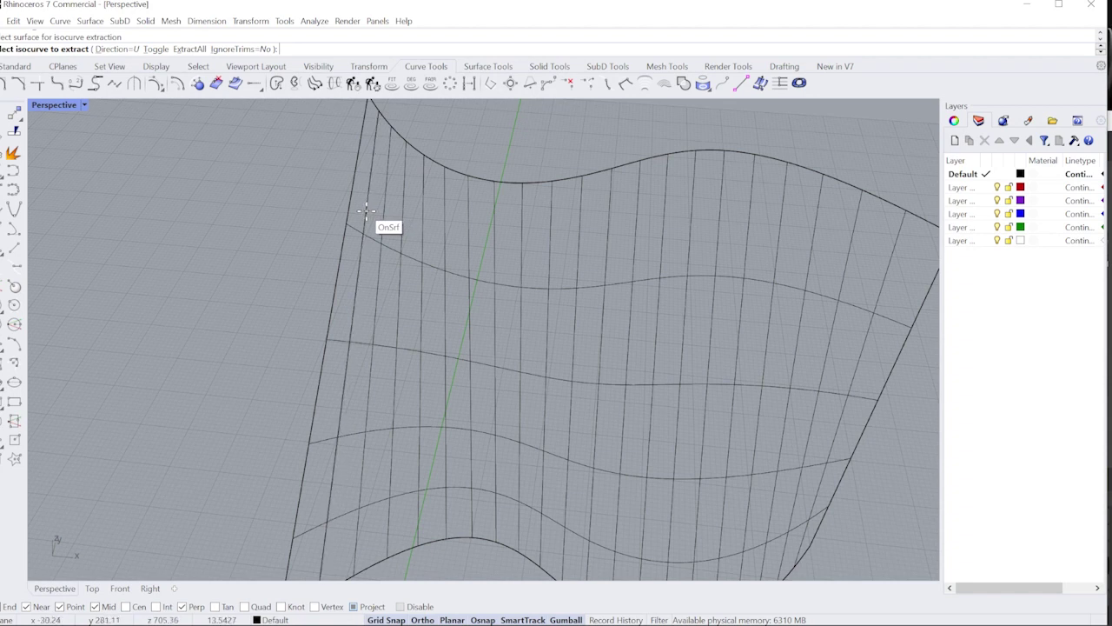
{"action": "left_click", "coordinate": [374, 212]}
{"action": "left_click", "coordinate": [385, 215]}
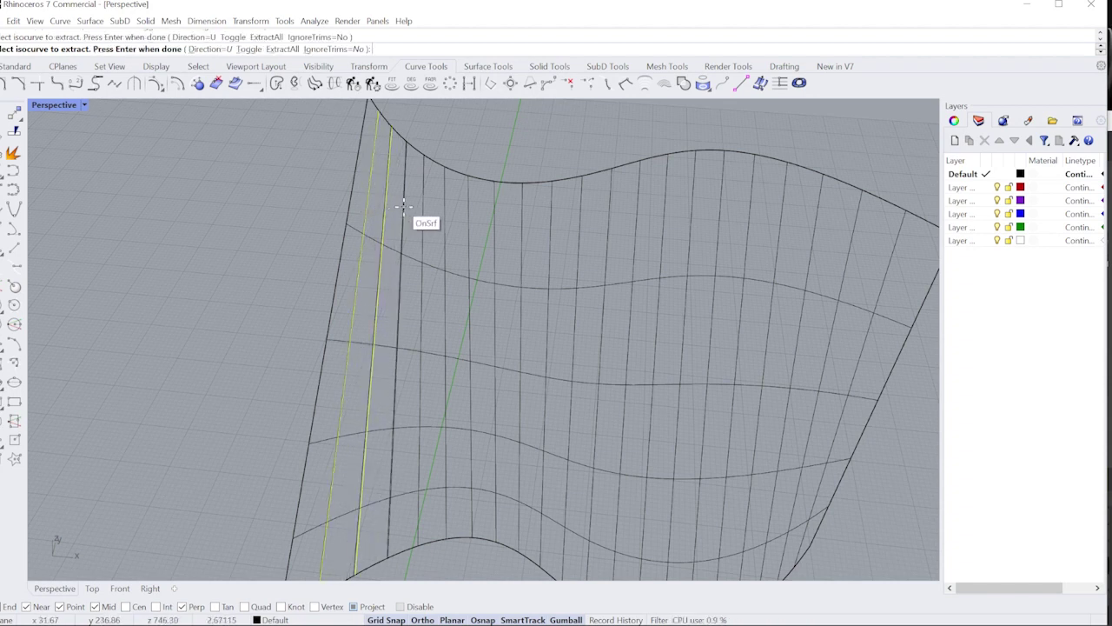
{"action": "left_click", "coordinate": [403, 209]}
{"action": "left_click", "coordinate": [424, 202]}
{"action": "left_click", "coordinate": [445, 206]}
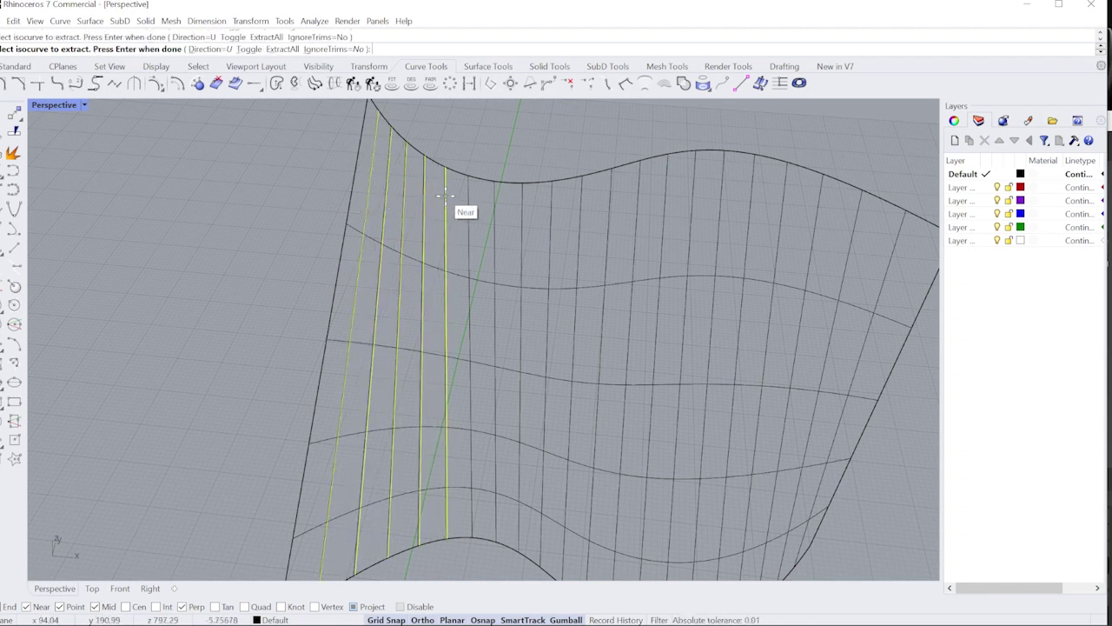
{"action": "left_click", "coordinate": [469, 194]}
{"action": "left_click", "coordinate": [494, 200]}
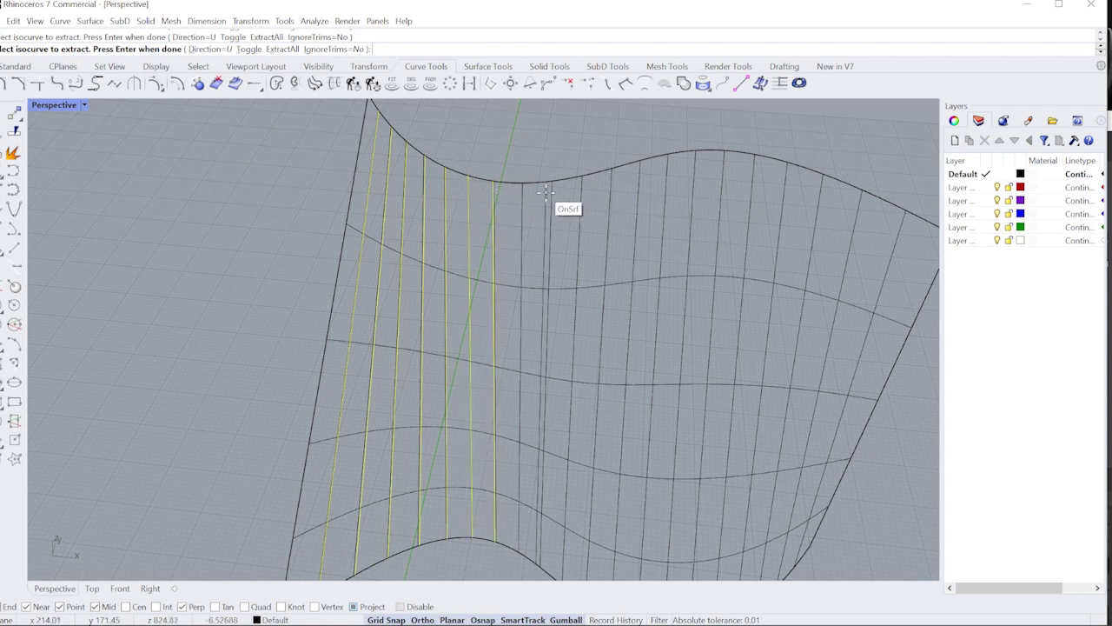
{"action": "left_click", "coordinate": [520, 204]}
{"action": "left_click", "coordinate": [548, 201]}
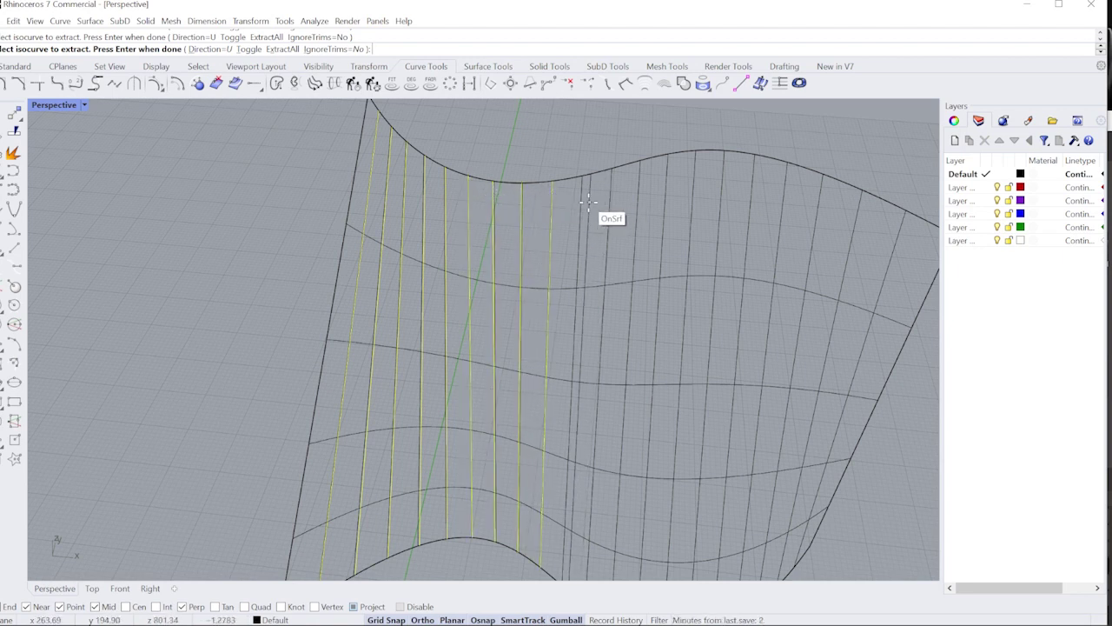
{"action": "left_click", "coordinate": [581, 205]}
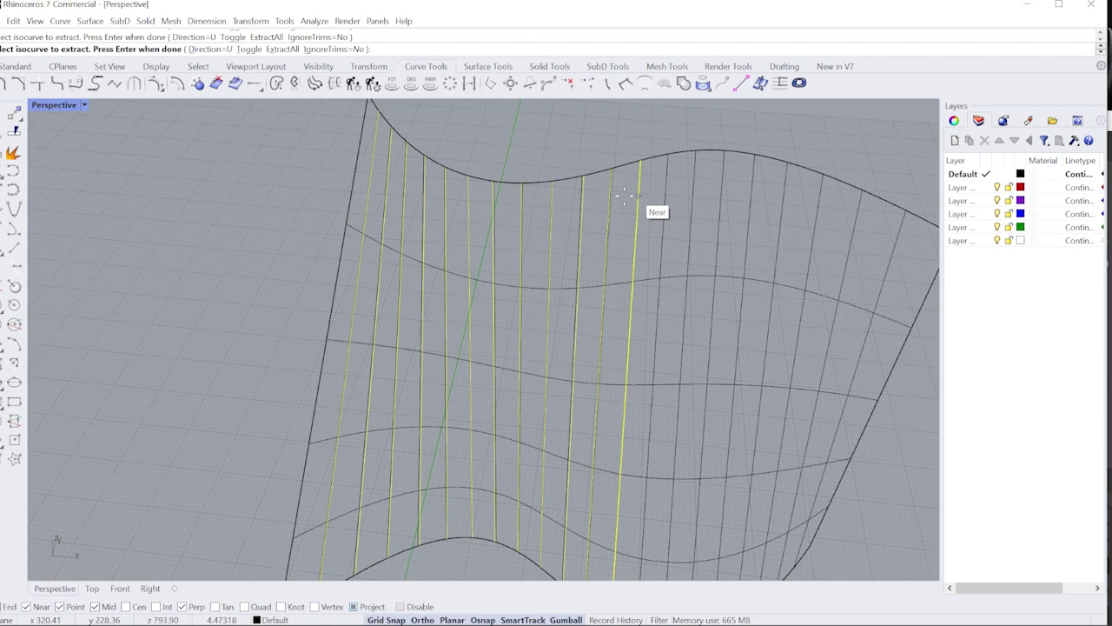
{"action": "scroll", "coordinate": [625, 200], "scroll_direction": "down", "scroll_amount": 3}
{"action": "left_click", "coordinate": [610, 200]}
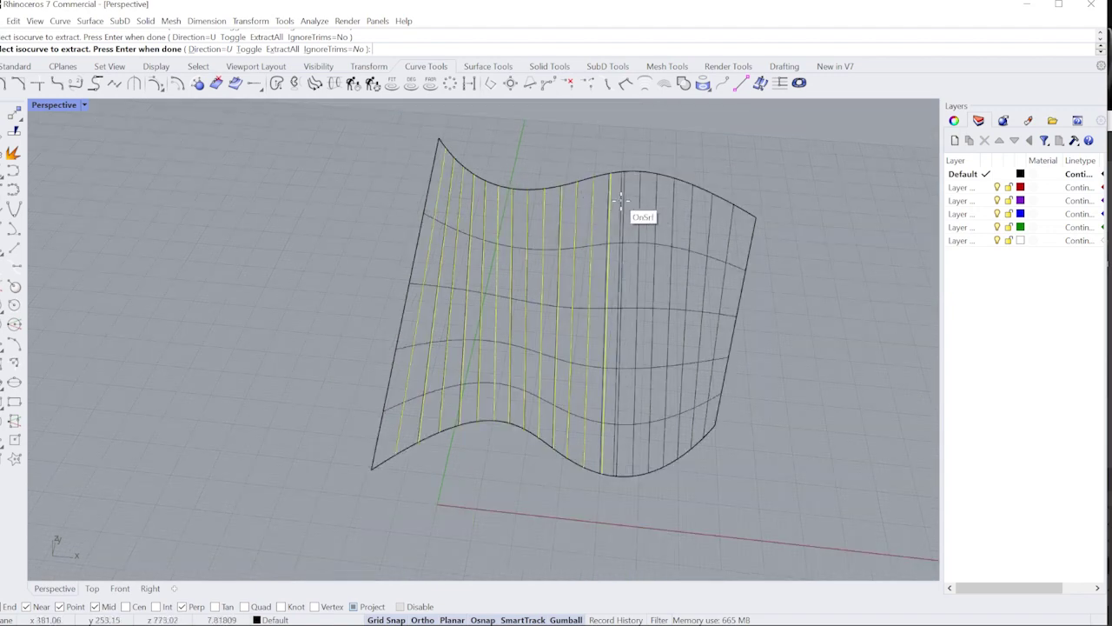
{"action": "left_click", "coordinate": [622, 200]}
{"action": "left_click", "coordinate": [639, 199]}
{"action": "scroll", "coordinate": [669, 210], "scroll_direction": "up", "scroll_amount": 3}
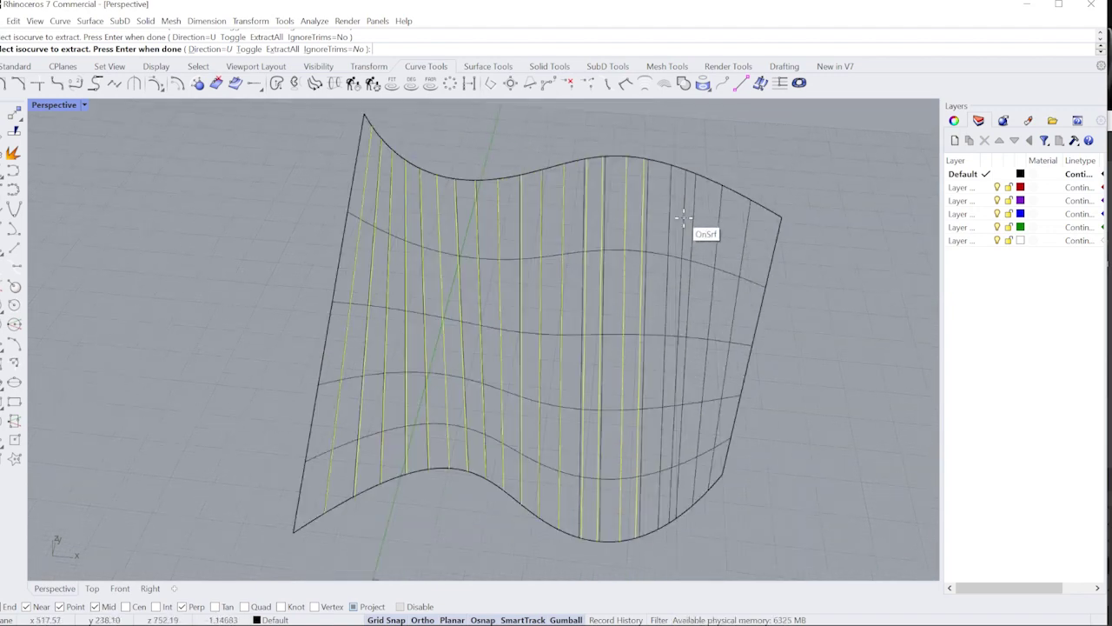
{"action": "left_click", "coordinate": [665, 207]}
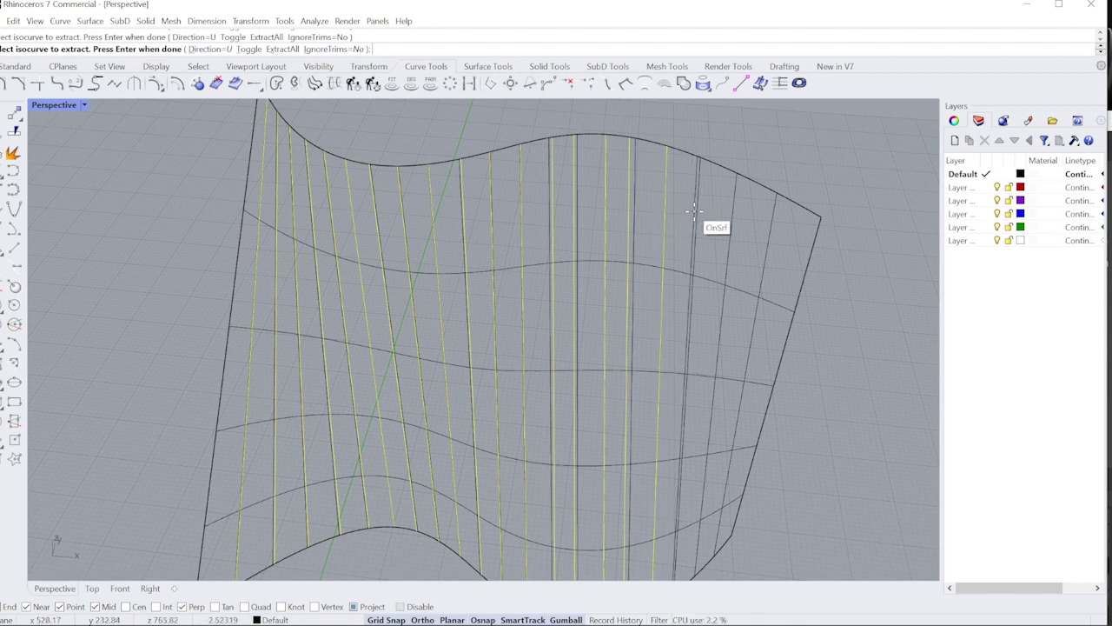
{"action": "left_click", "coordinate": [697, 212]}
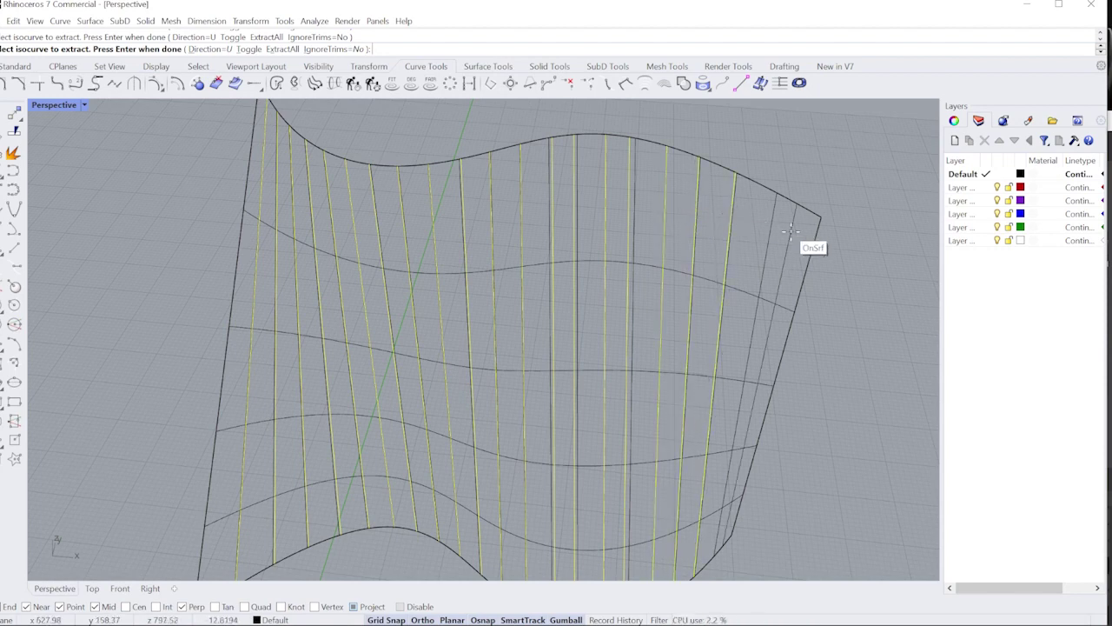
{"action": "key", "text": "Return"}
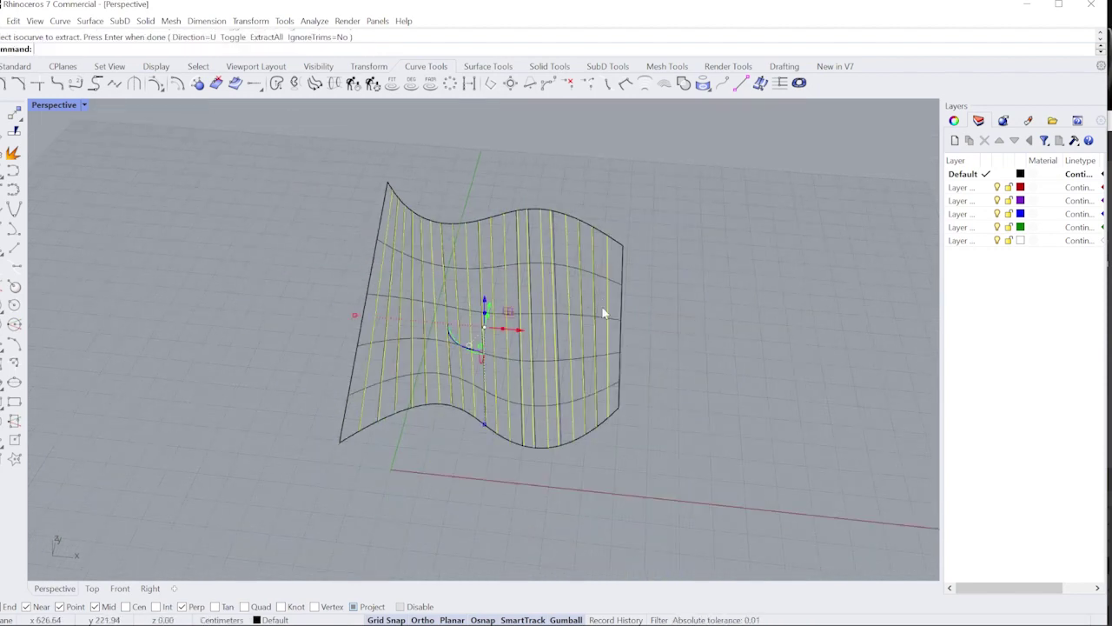
{"action": "key", "text": "Escape"}
- Duplicate the border of the wall surface as a curve with DupBorder
{"action": "type", "text": "DupBorder"}
{"action": "key", "text": "Return"}
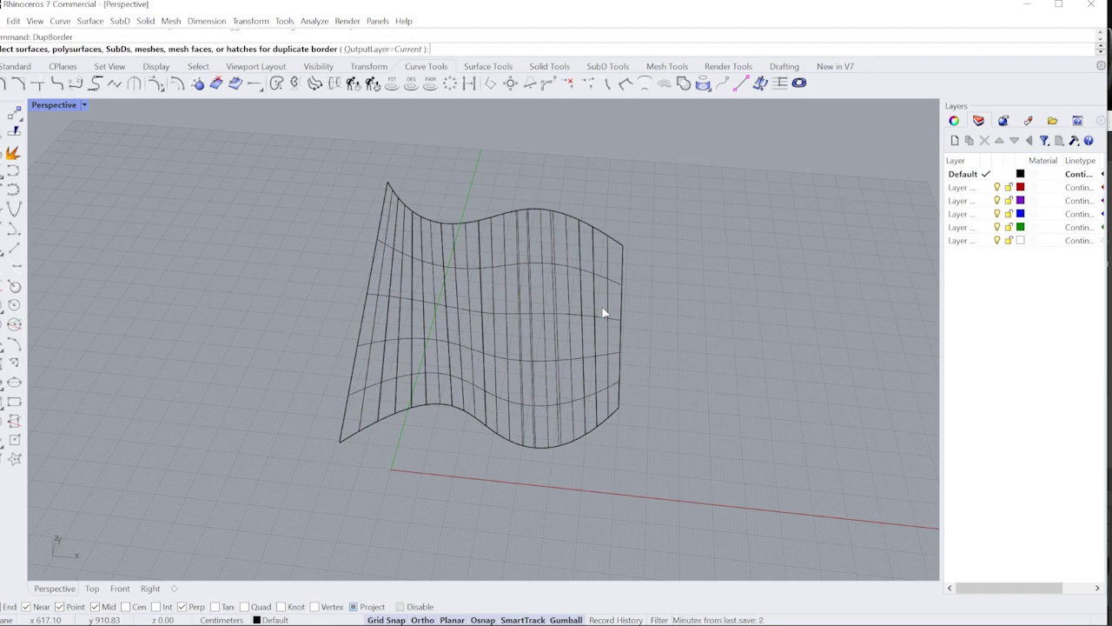
{"action": "left_click", "coordinate": [622, 297]}
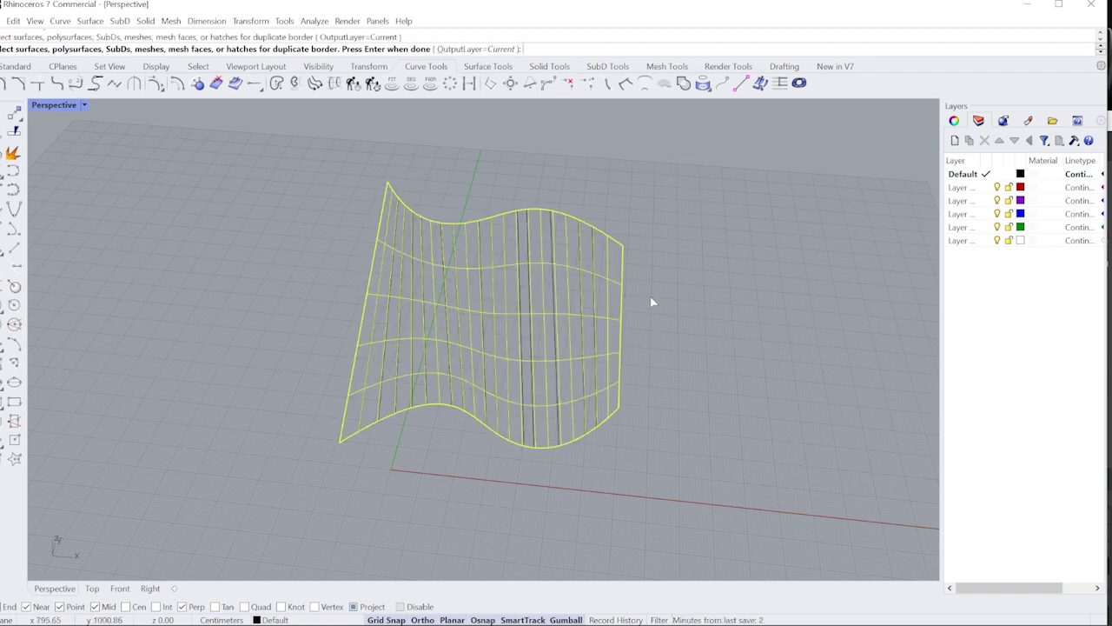
{"action": "key", "text": "Return"}
{"action": "key", "text": "Escape"}
- Extract the four interior V-direction isocurves running across the wall surface, from the upper one down to the lowest
{"action": "scroll", "coordinate": [627, 334], "scroll_direction": "up", "scroll_amount": 2}
{"action": "mouse_move", "coordinate": [342, 331]}
{"action": "right_mouse_down"}
{"action": "mouse_move", "coordinate": [313, 328]}
{"action": "mouse_move", "coordinate": [341, 331]}
{"action": "right_mouse_up"}
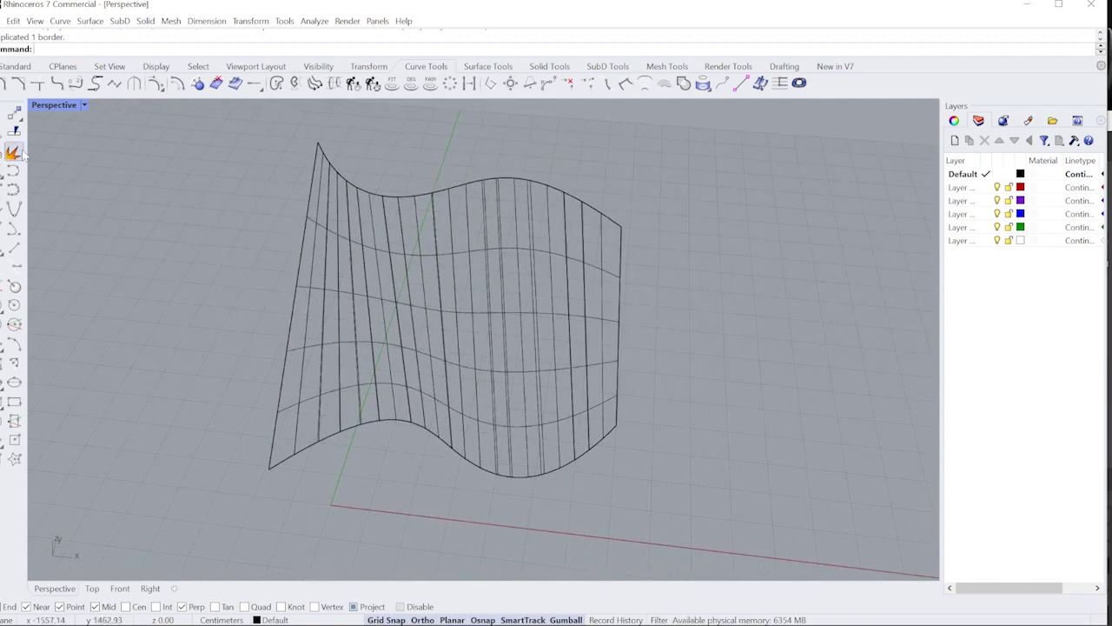
{"action": "left_click", "coordinate": [60, 21]}
{"action": "mouse_move", "coordinate": [167, 435]}
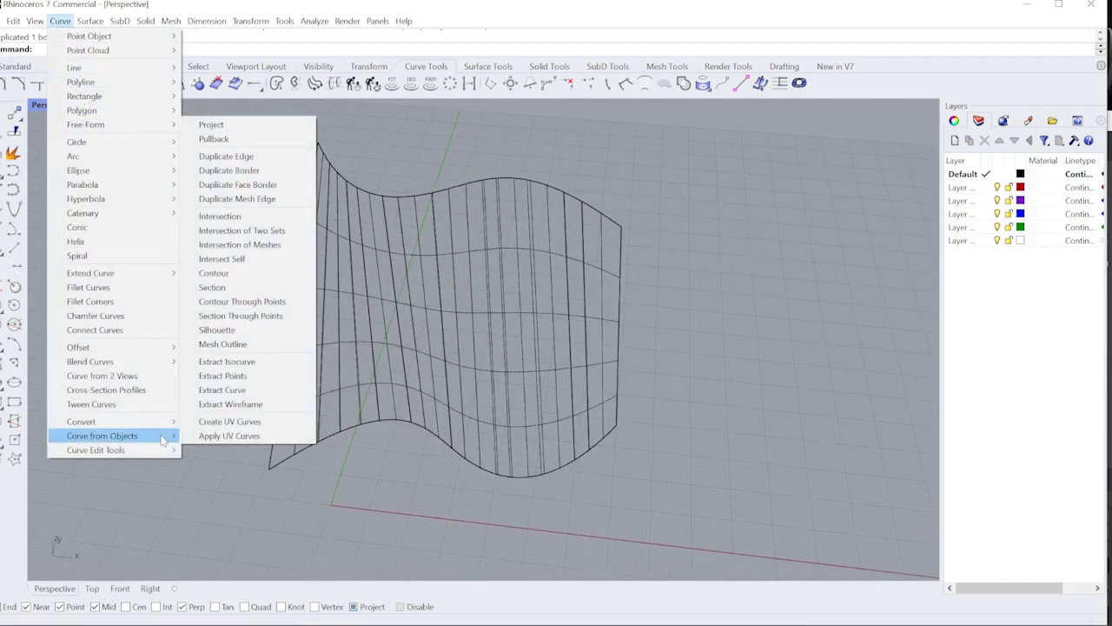
{"action": "left_click", "coordinate": [250, 361]}
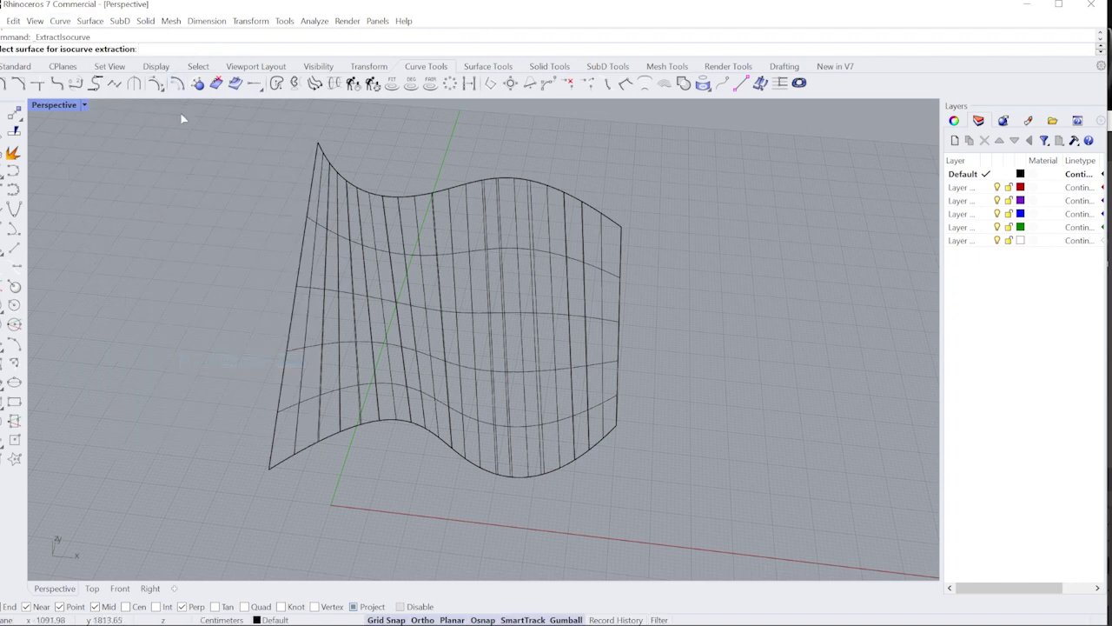
{"action": "left_click", "coordinate": [344, 234]}
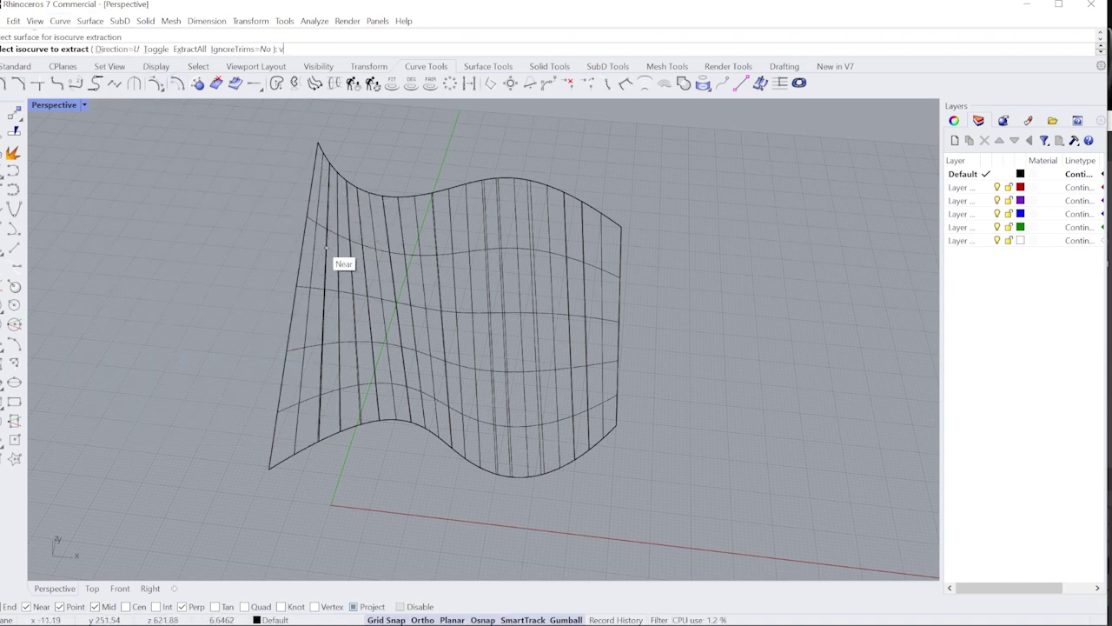
{"action": "type", "text": "v"}
{"action": "key", "text": "Return"}
{"action": "scroll", "coordinate": [484, 247], "scroll_direction": "up", "scroll_amount": 2}
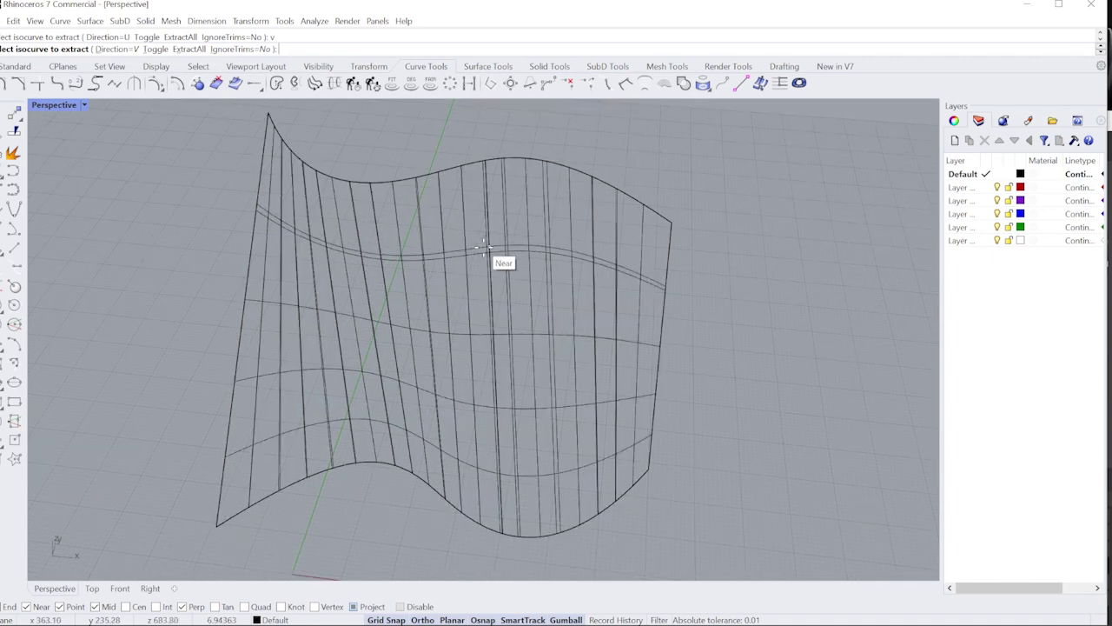
{"action": "left_click", "coordinate": [491, 252]}
{"action": "left_click", "coordinate": [485, 334]}
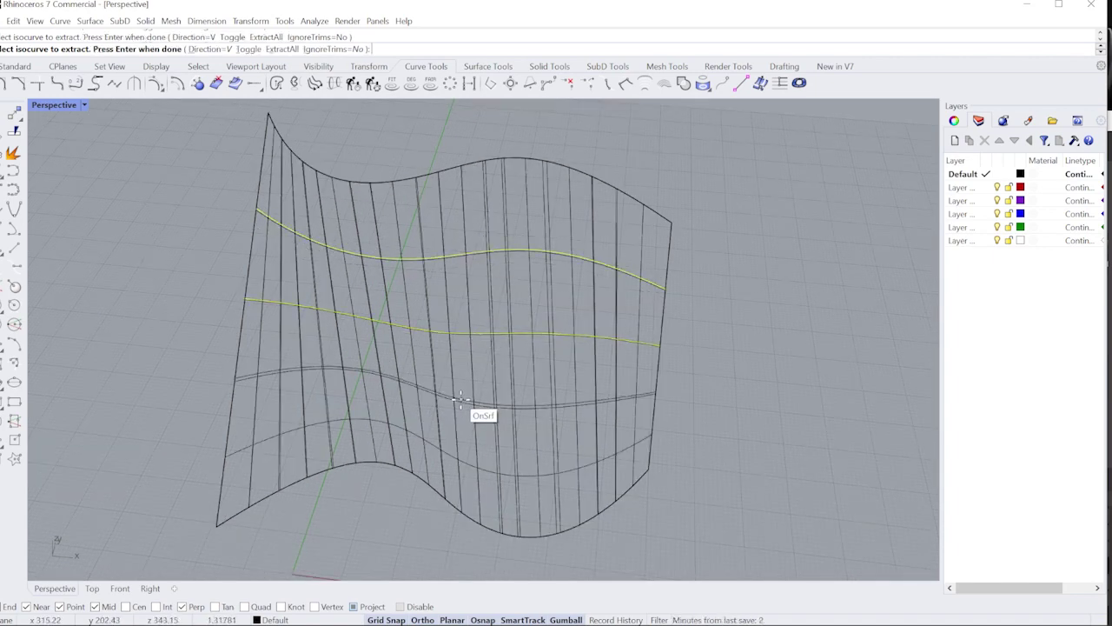
{"action": "left_click", "coordinate": [460, 400]}
{"action": "left_click", "coordinate": [469, 464]}
{"action": "scroll", "coordinate": [469, 417], "scroll_direction": "down", "scroll_amount": 2}
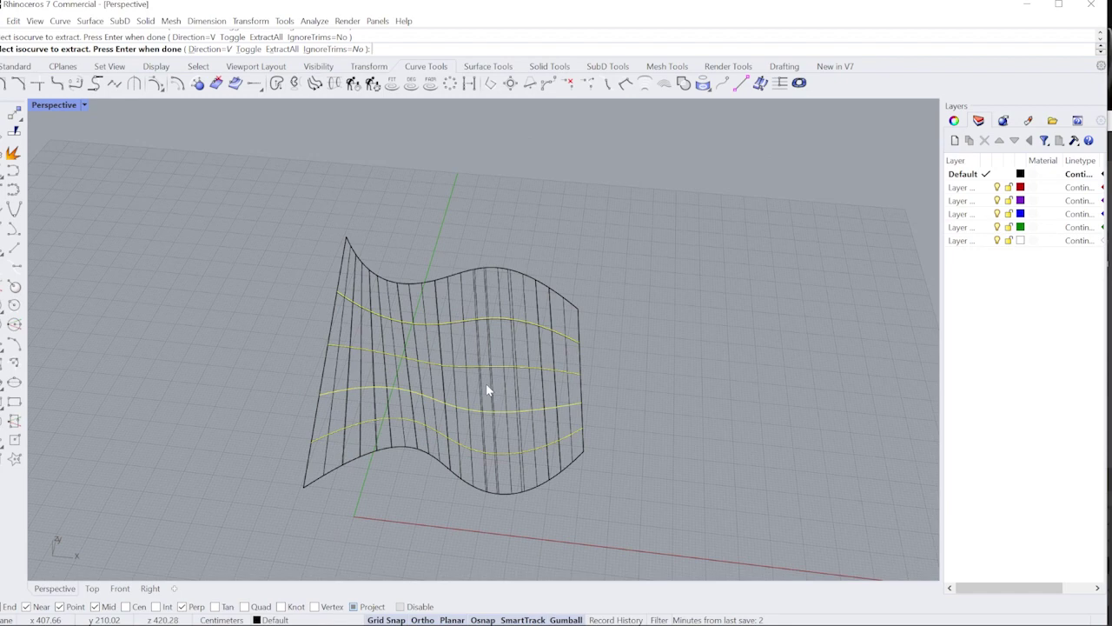
{"action": "key", "text": "Return"}
- Select the wall surface rather than the overlapping curve and add a new layer named glass
{"action": "right_click_drag", "start_coordinate": [533, 446], "coordinate": [380, 281]}
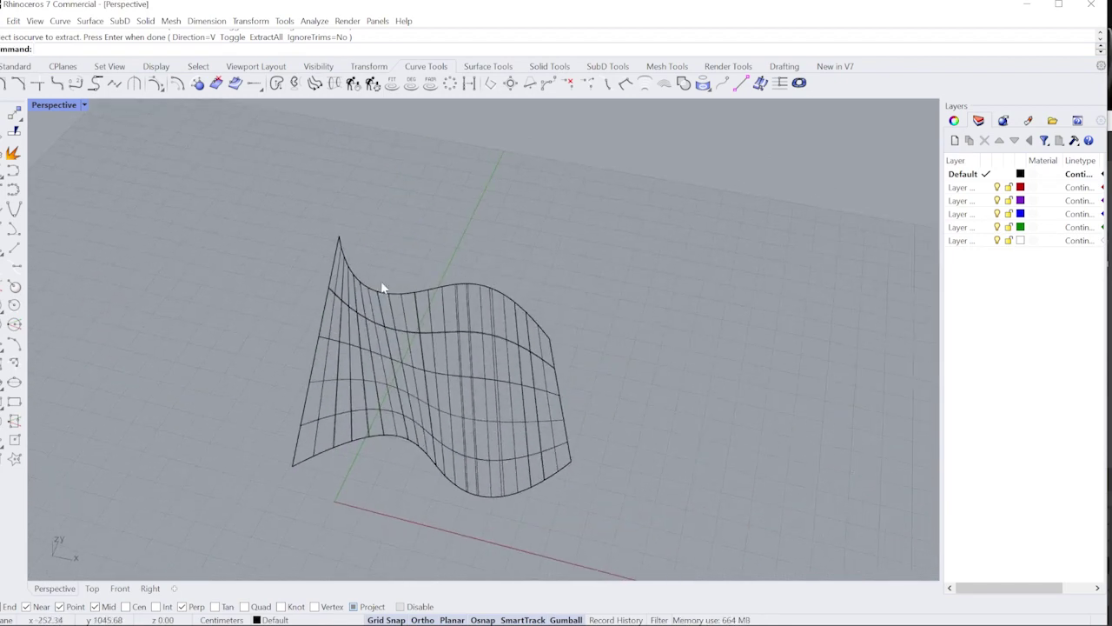
{"action": "scroll", "coordinate": [568, 418], "scroll_direction": "up", "scroll_amount": 4}
{"action": "right_click_drag", "start_coordinate": [551, 369], "coordinate": [568, 369]}
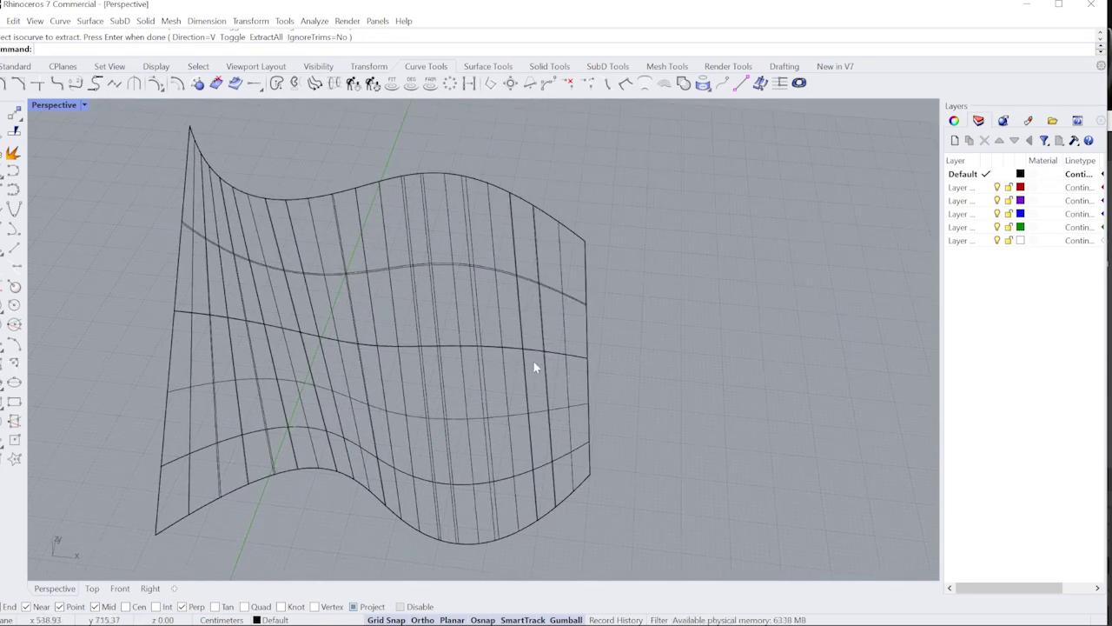
{"action": "left_click", "coordinate": [566, 339]}
{"action": "left_click", "coordinate": [630, 381]}
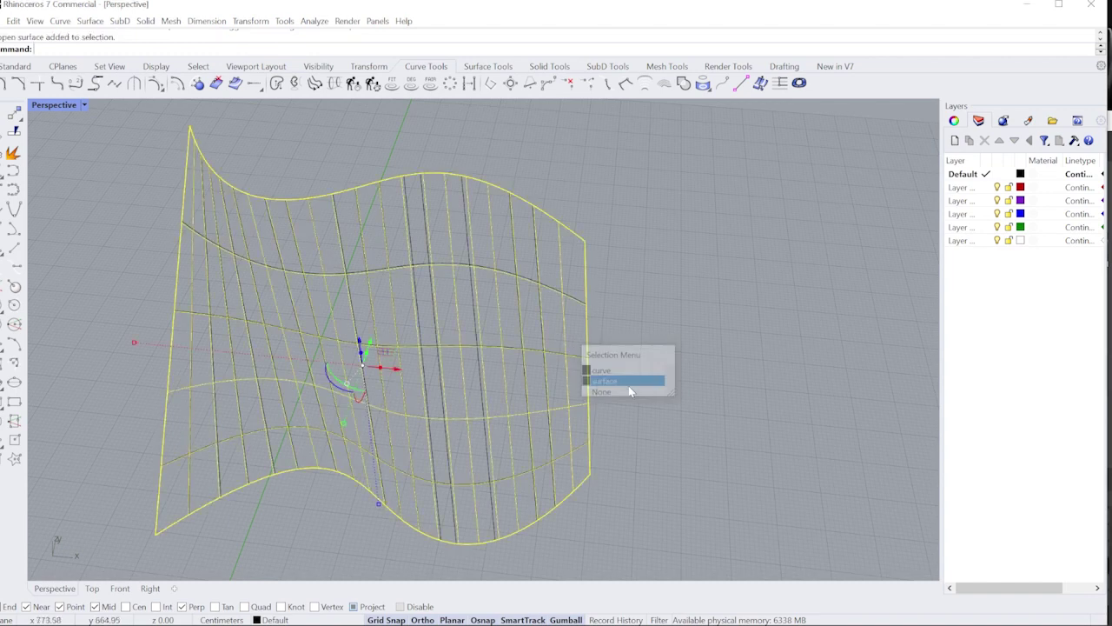
{"action": "left_click", "coordinate": [954, 140]}
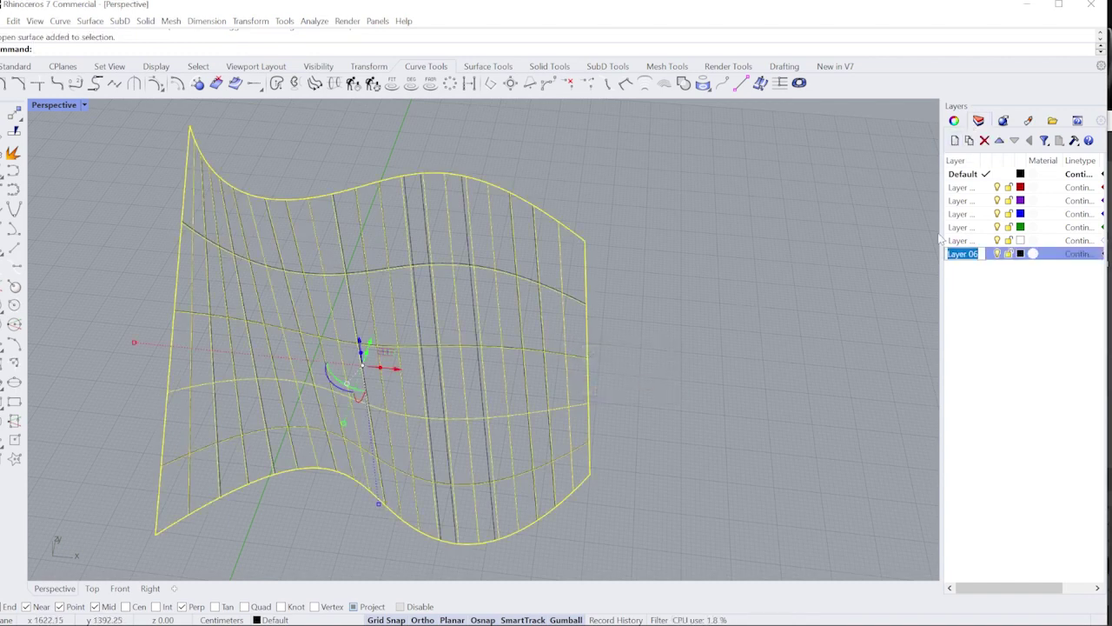
{"action": "type", "text": "glass"}
{"action": "key", "text": "Return"}
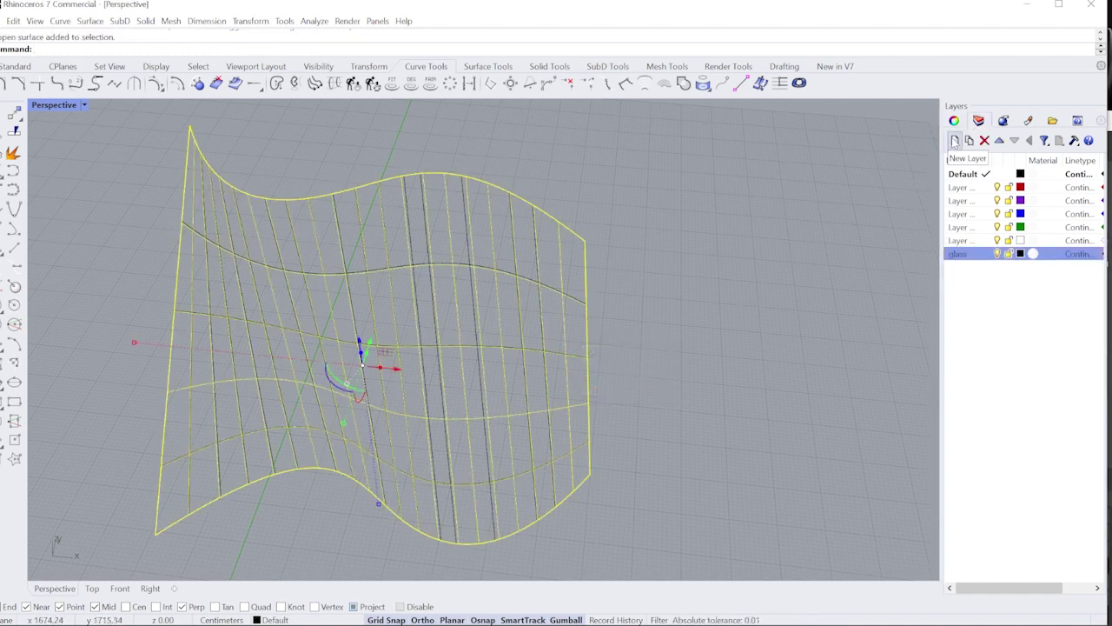
- Create a new Glass material in the model and set its color to a light gray
{"action": "left_click", "coordinate": [1029, 120]}
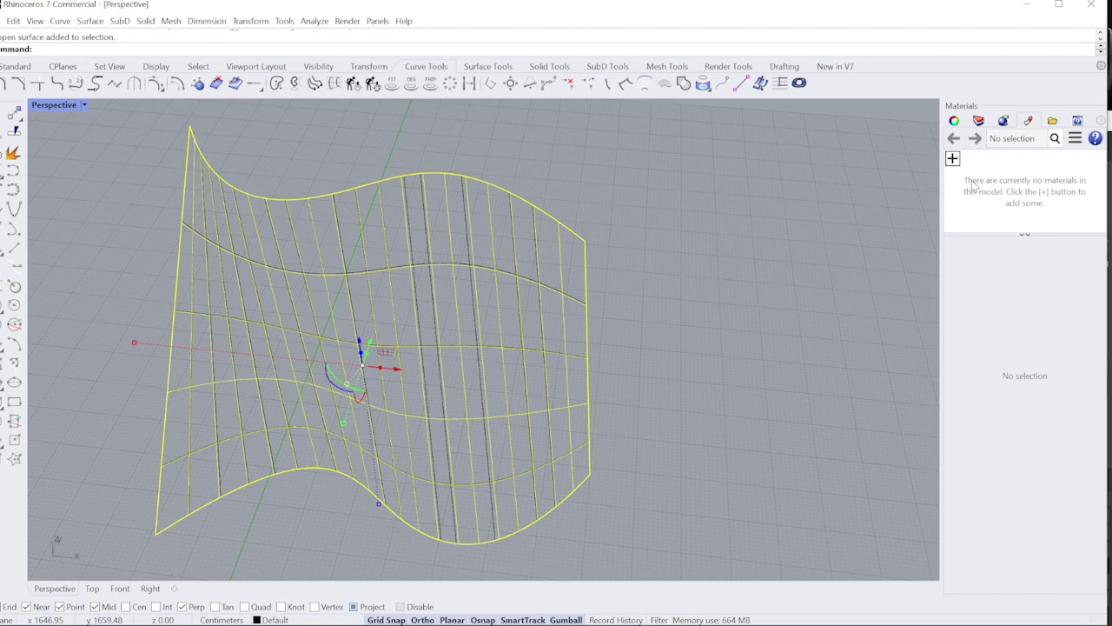
{"action": "left_click", "coordinate": [953, 161]}
{"action": "left_click", "coordinate": [971, 250]}
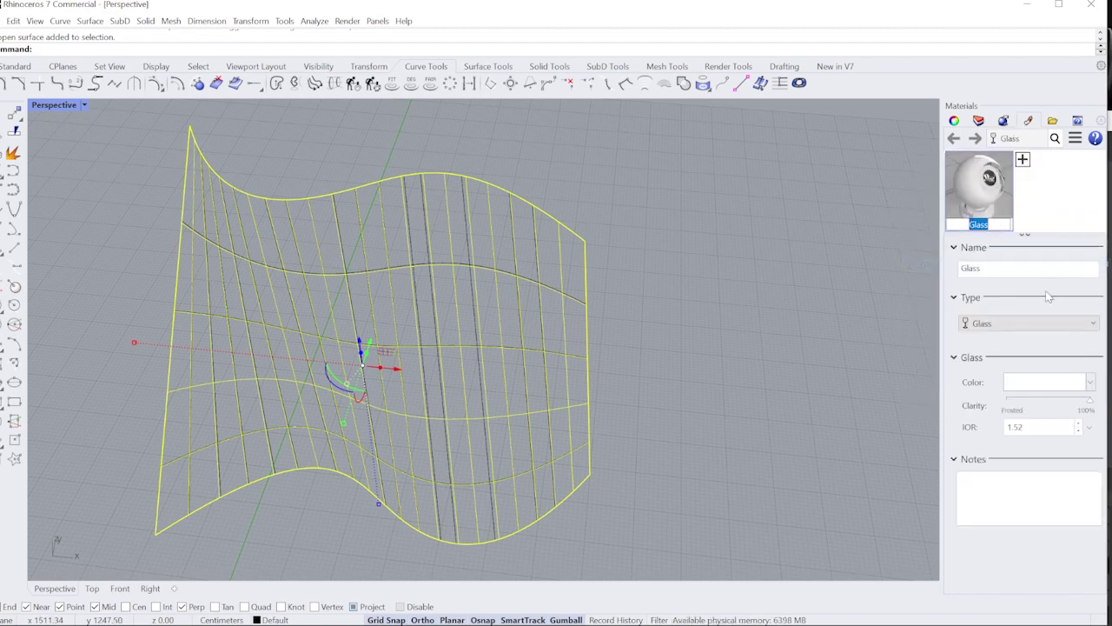
{"action": "left_click", "coordinate": [1031, 382]}
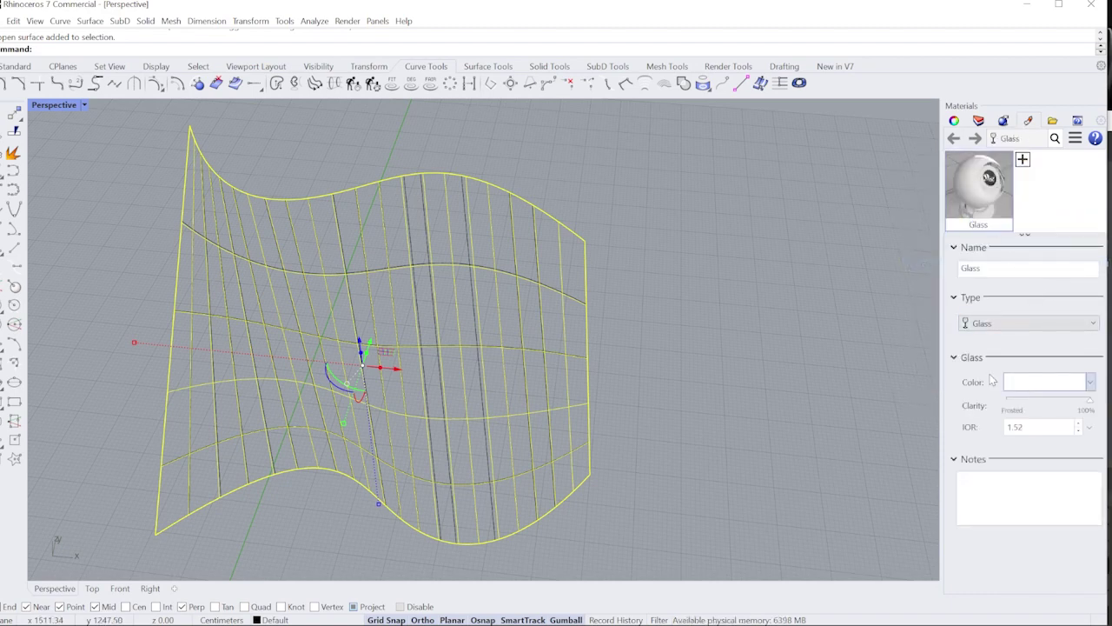
{"action": "left_click_drag", "start_coordinate": [269, 420], "coordinate": [280, 422]}
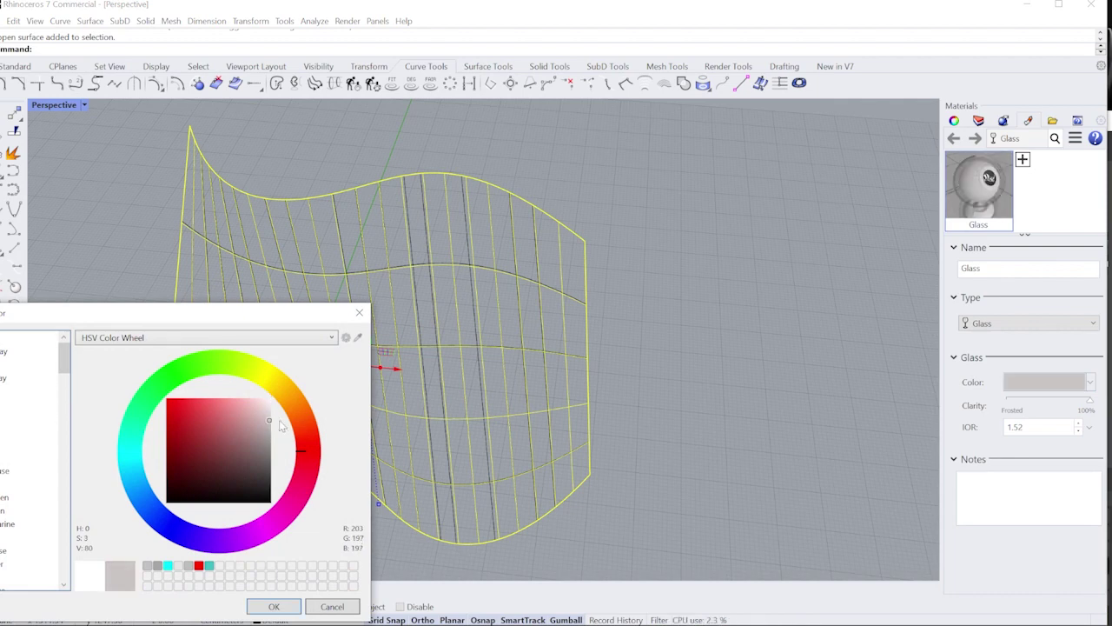
{"action": "left_click", "coordinate": [274, 606]}
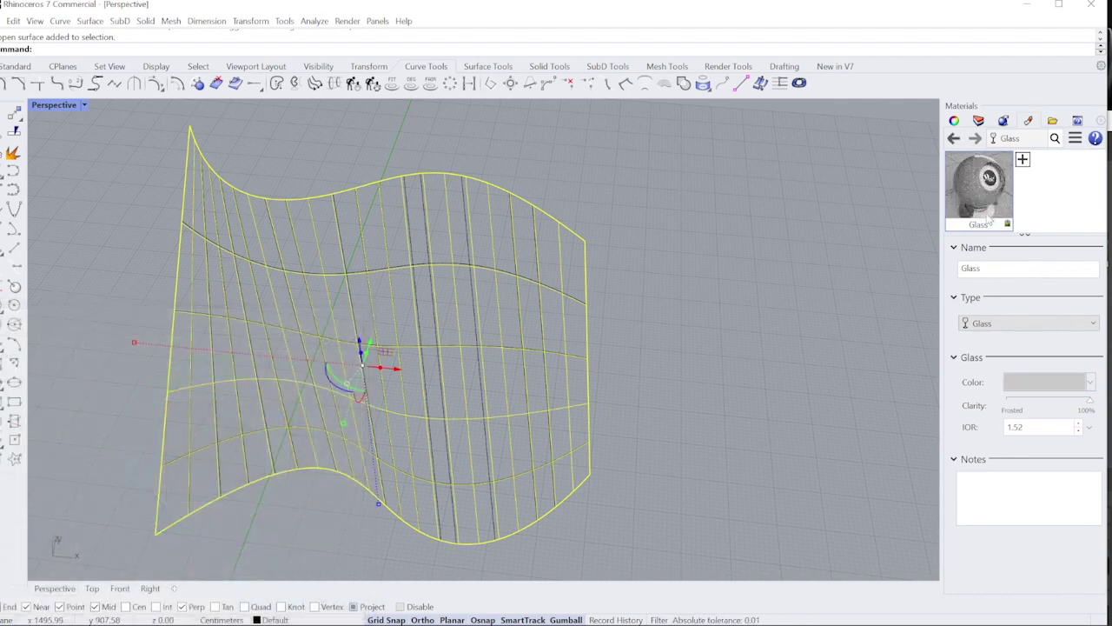
- Clear the surface selection, select the closed border curve of the wall and open its object properties
{"action": "right_click_drag", "start_coordinate": [679, 352], "coordinate": [665, 394]}
{"action": "left_click", "coordinate": [641, 322]}
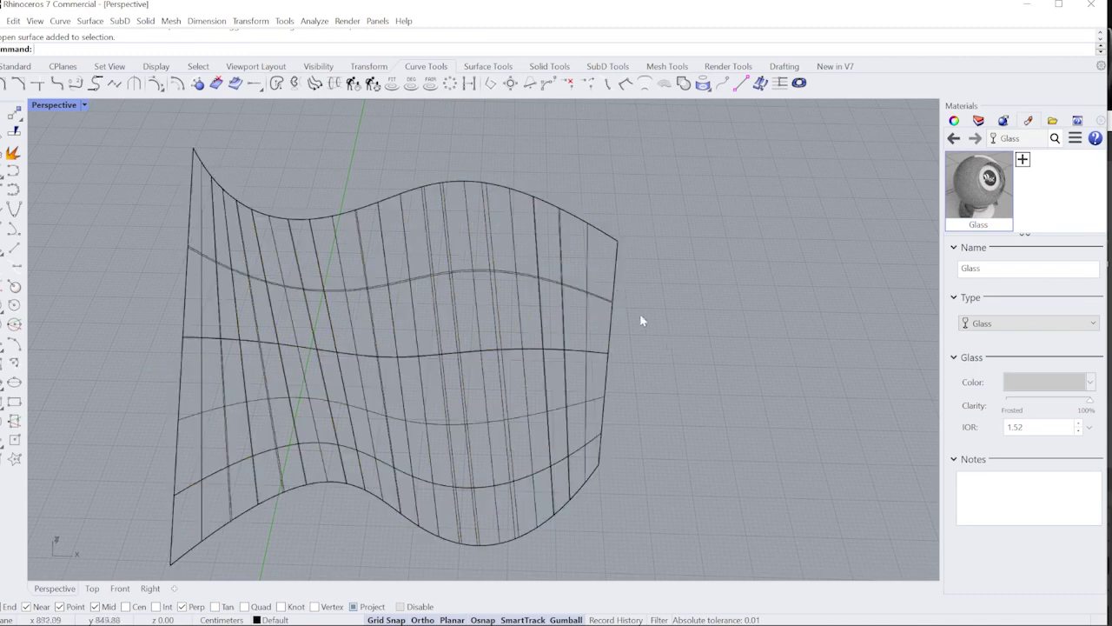
{"action": "left_click", "coordinate": [614, 288]}
{"action": "left_click", "coordinate": [622, 289]}
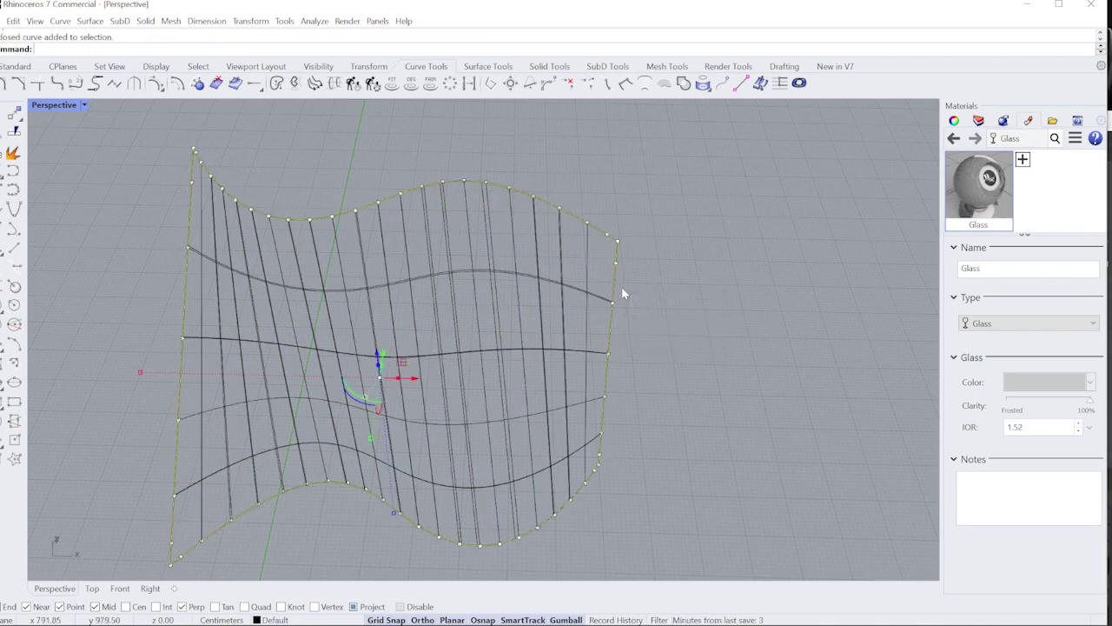
{"action": "left_click", "coordinate": [954, 121]}
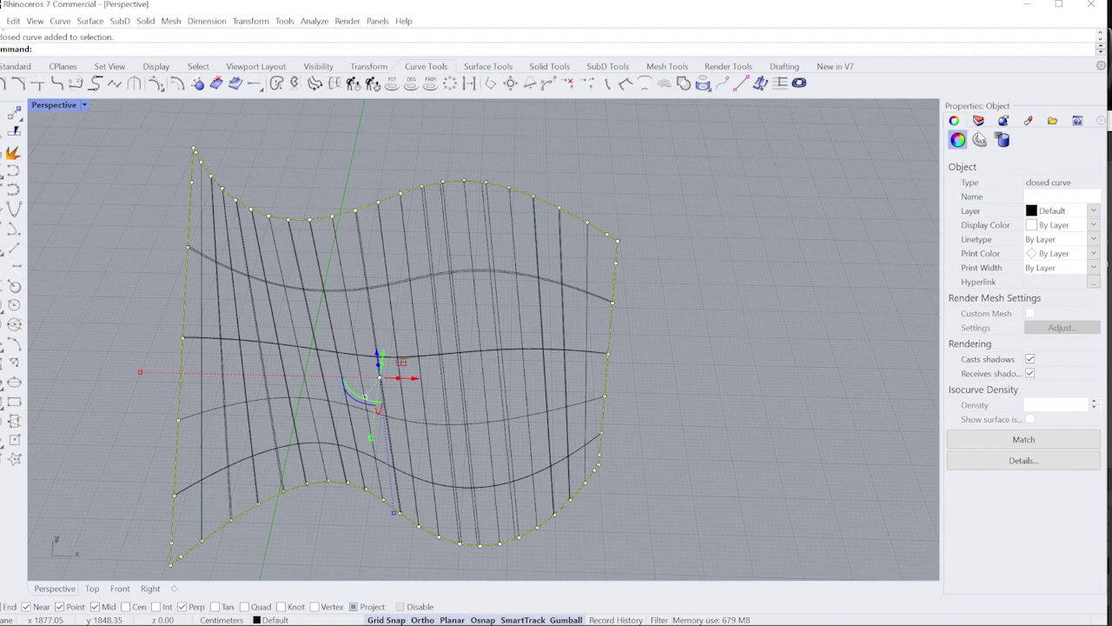
- Give the Default layer a Metal type material with a medium gray color
{"action": "left_click", "coordinate": [978, 121]}
{"action": "left_click", "coordinate": [1033, 173]}
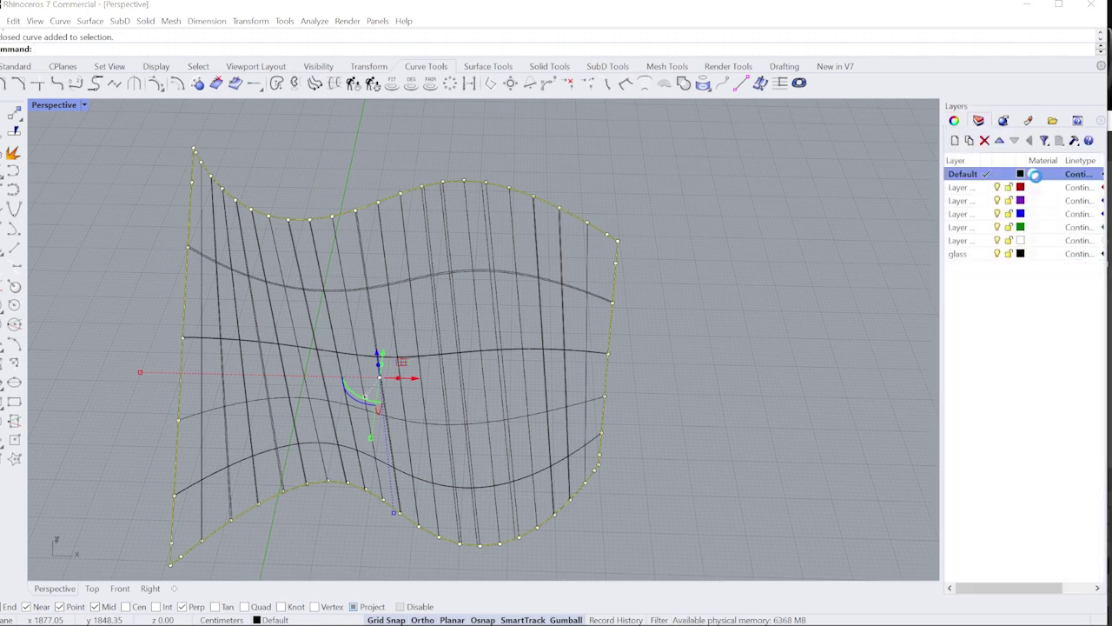
{"action": "left_click", "coordinate": [500, 218]}
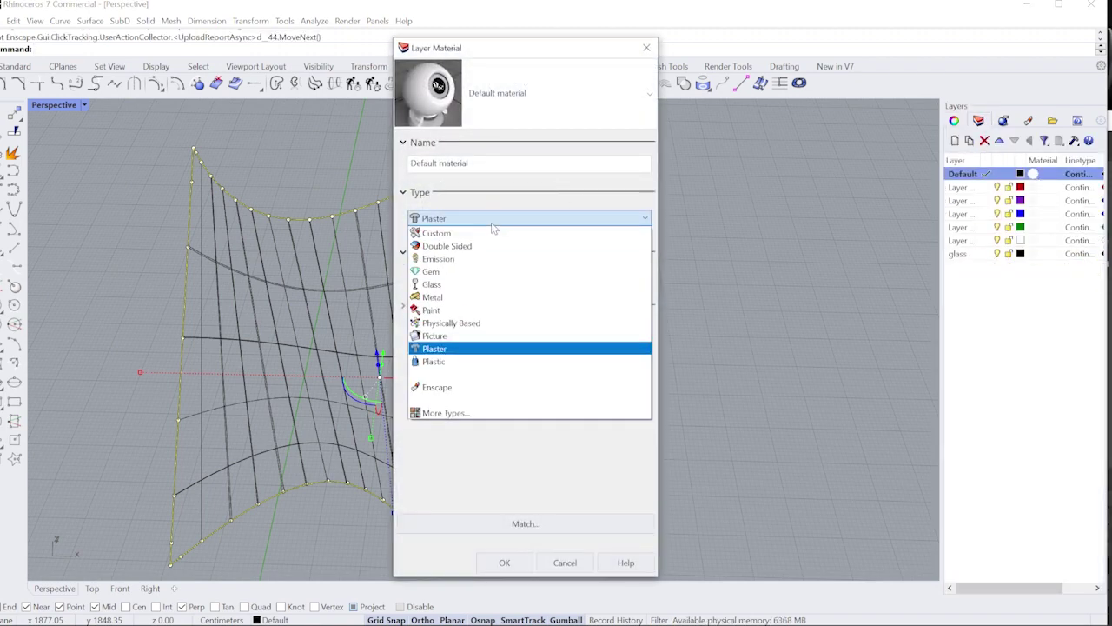
{"action": "left_click", "coordinate": [478, 298]}
{"action": "left_click", "coordinate": [542, 277]}
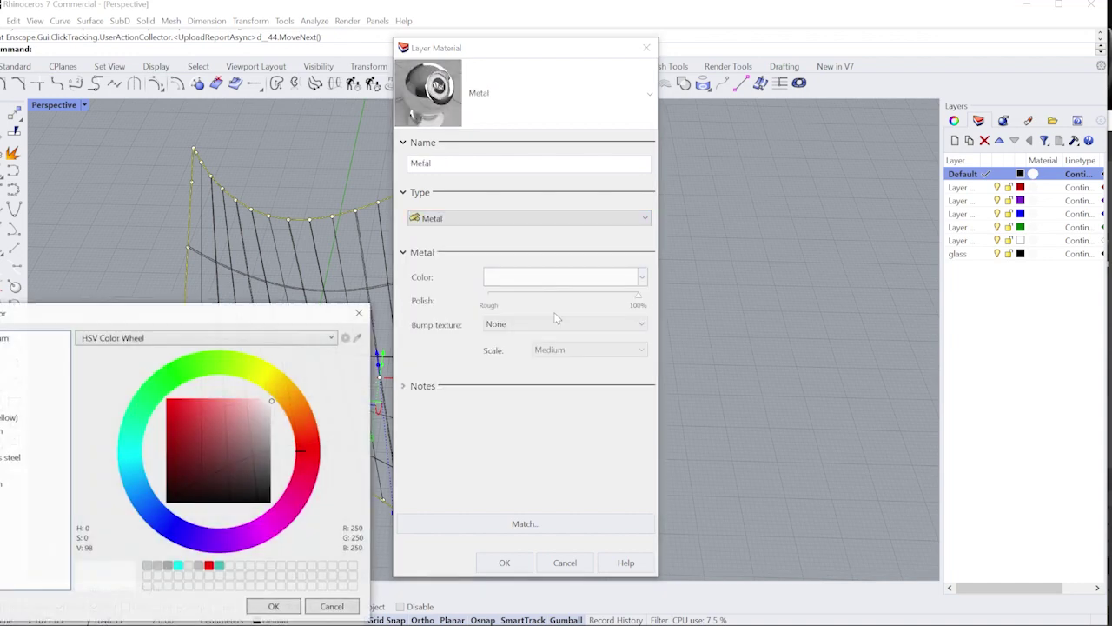
{"action": "left_click", "coordinate": [276, 445]}
{"action": "left_click", "coordinate": [274, 606]}
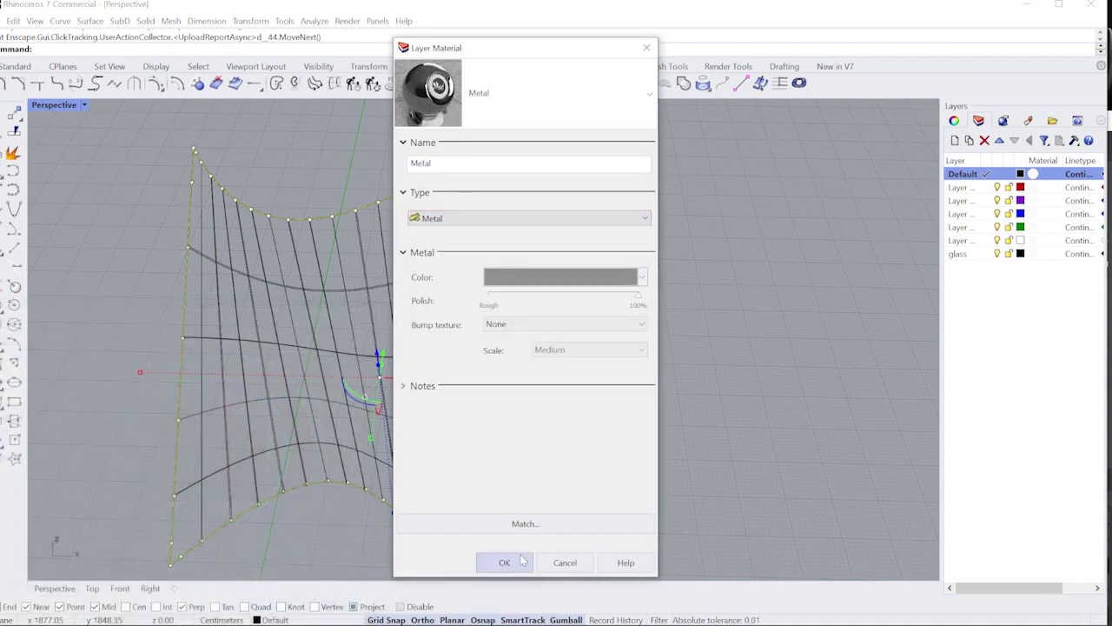
{"action": "left_click", "coordinate": [504, 562]}
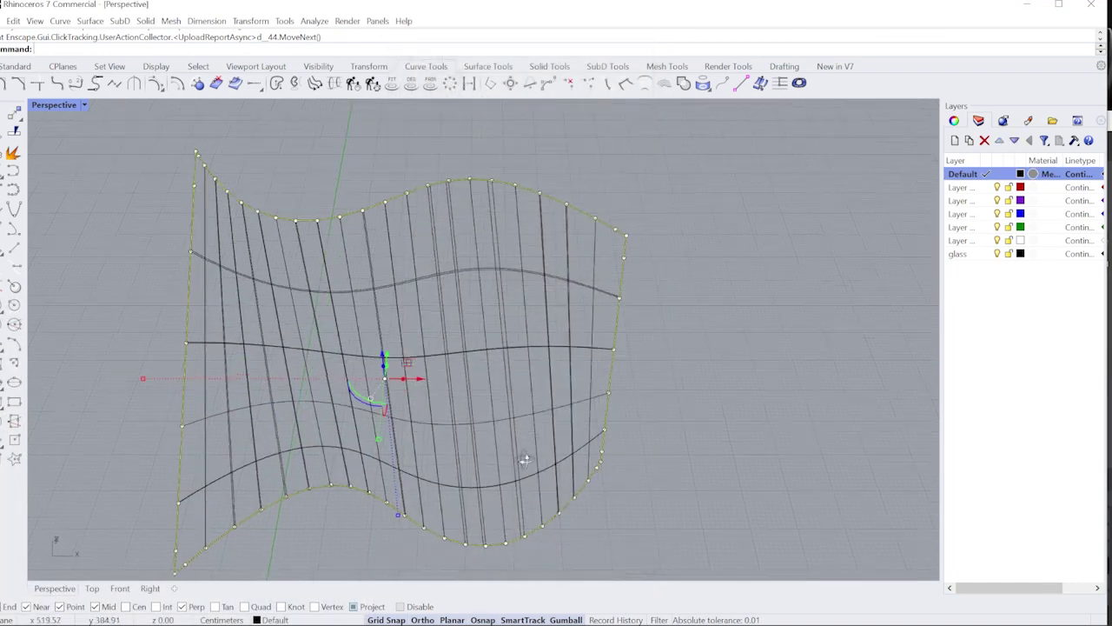
- Display the Perspective viewport in Shaded mode and view the wall from another angle
{"action": "left_click", "coordinate": [80, 105]}
{"action": "left_click", "coordinate": [73, 168]}
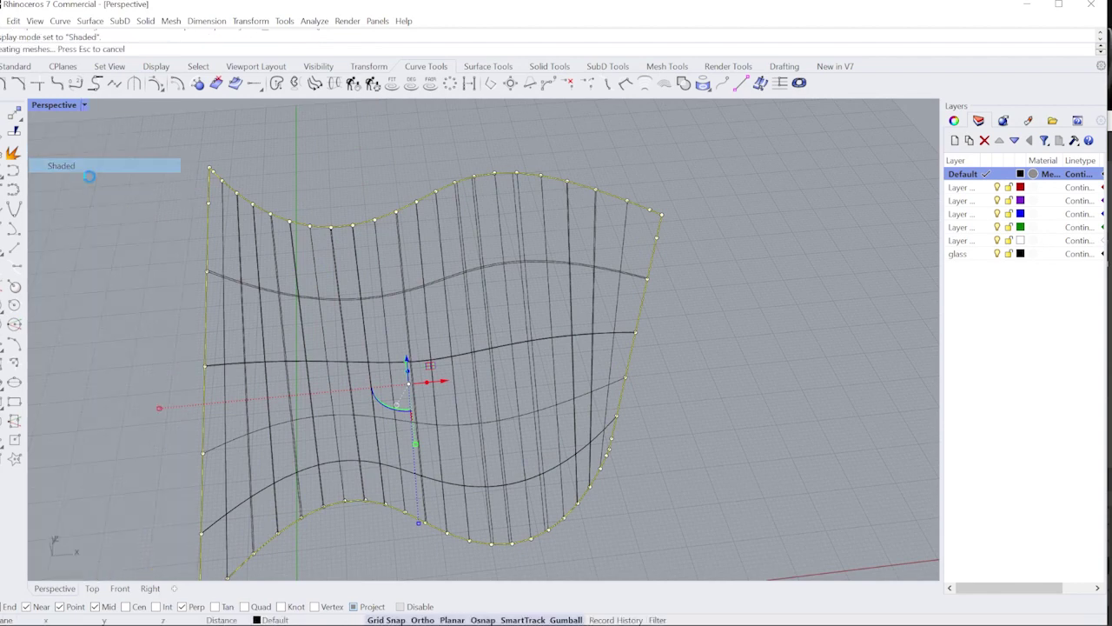
{"action": "mouse_move", "coordinate": [501, 354]}
{"action": "right_mouse_down"}
{"action": "mouse_move", "coordinate": [541, 343]}
{"action": "mouse_move", "coordinate": [653, 241]}
{"action": "mouse_move", "coordinate": [664, 208]}
{"action": "right_mouse_up"}
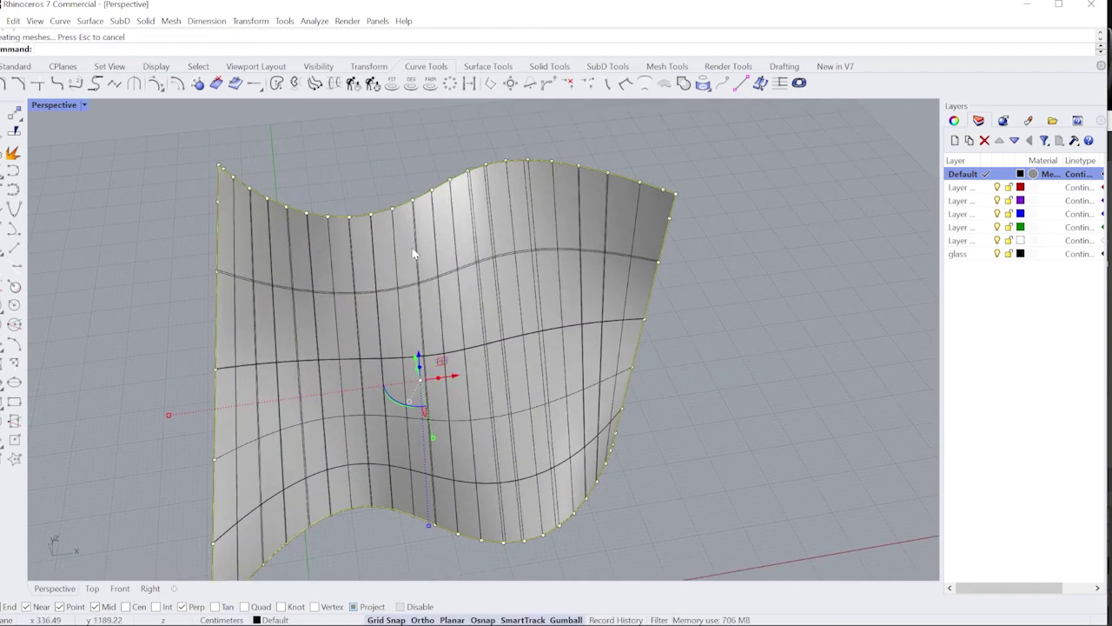
{"action": "right_click_drag", "start_coordinate": [577, 260], "coordinate": [699, 311]}
- Set the Perspective viewport to the Rendered display mode and view the wall's upper corner up close
{"action": "left_click", "coordinate": [80, 106]}
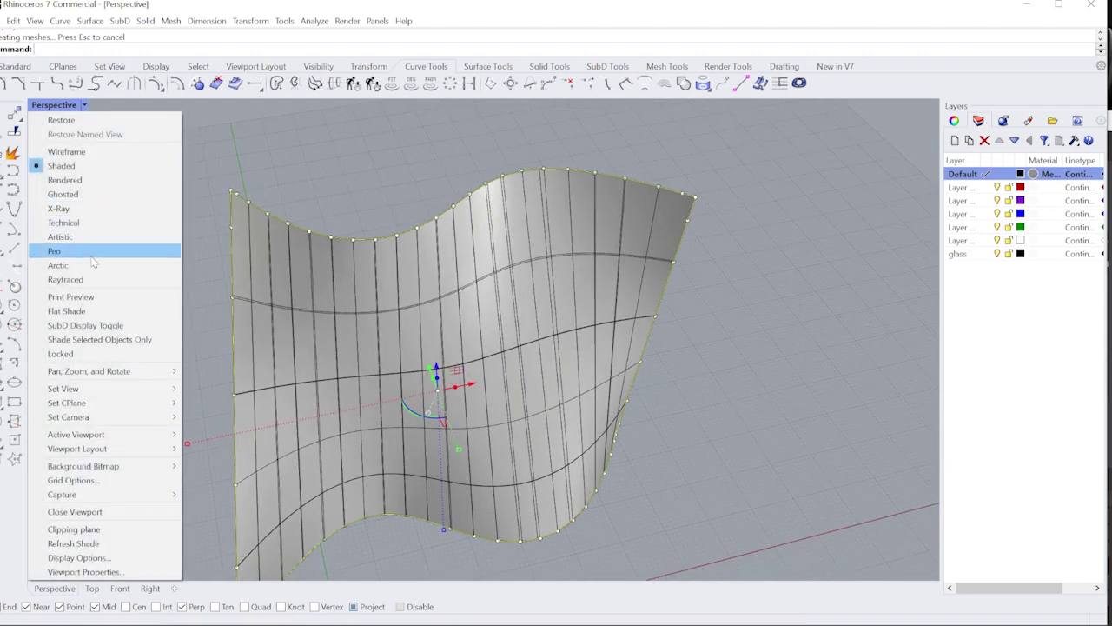
{"action": "left_click", "coordinate": [66, 180]}
{"action": "right_click_drag", "start_coordinate": [633, 354], "coordinate": [613, 376]}
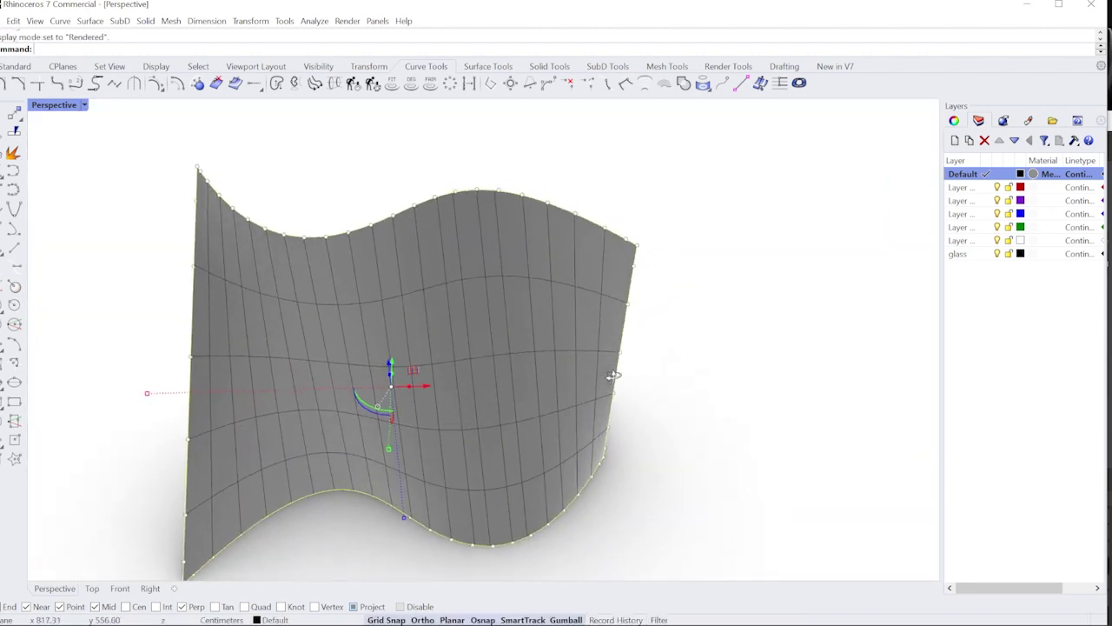
{"action": "scroll", "coordinate": [653, 252], "scroll_direction": "up", "scroll_amount": 3}
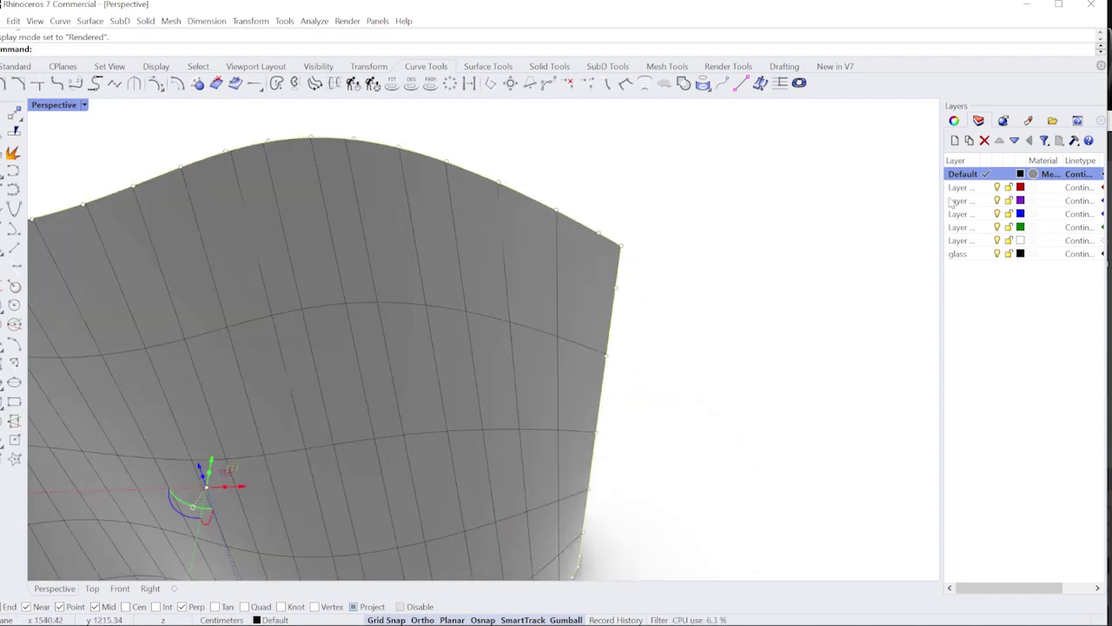
- Turn on curve piping for the selected border curve and set its radius to 5
{"action": "left_click", "coordinate": [954, 121]}
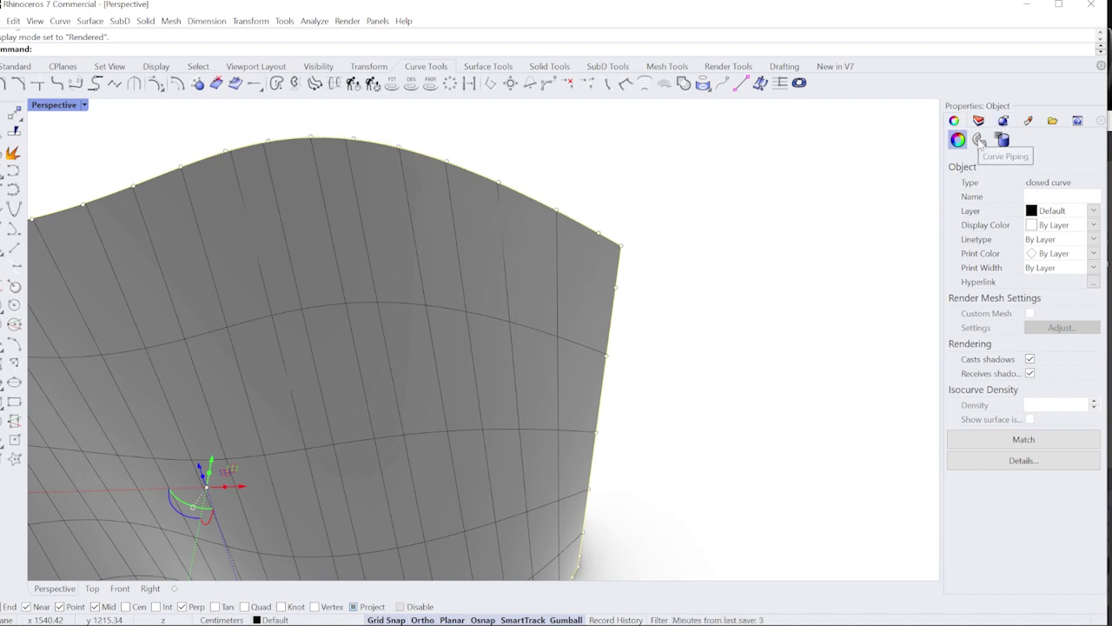
{"action": "left_click", "coordinate": [980, 140]}
{"action": "left_click", "coordinate": [957, 170]}
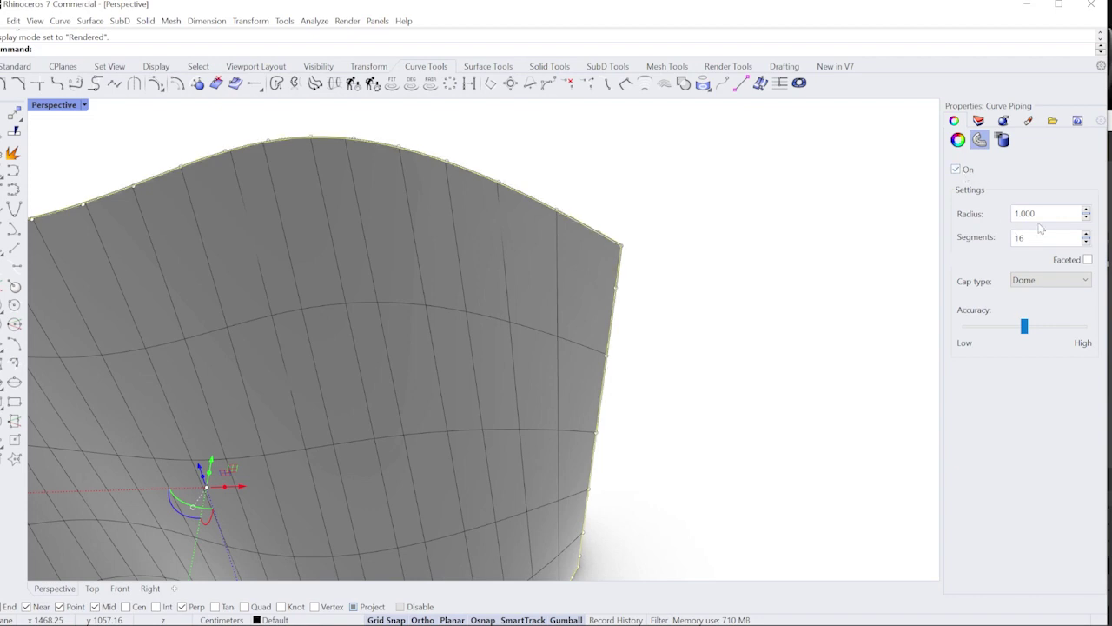
{"action": "double_click", "coordinate": [1056, 214]}
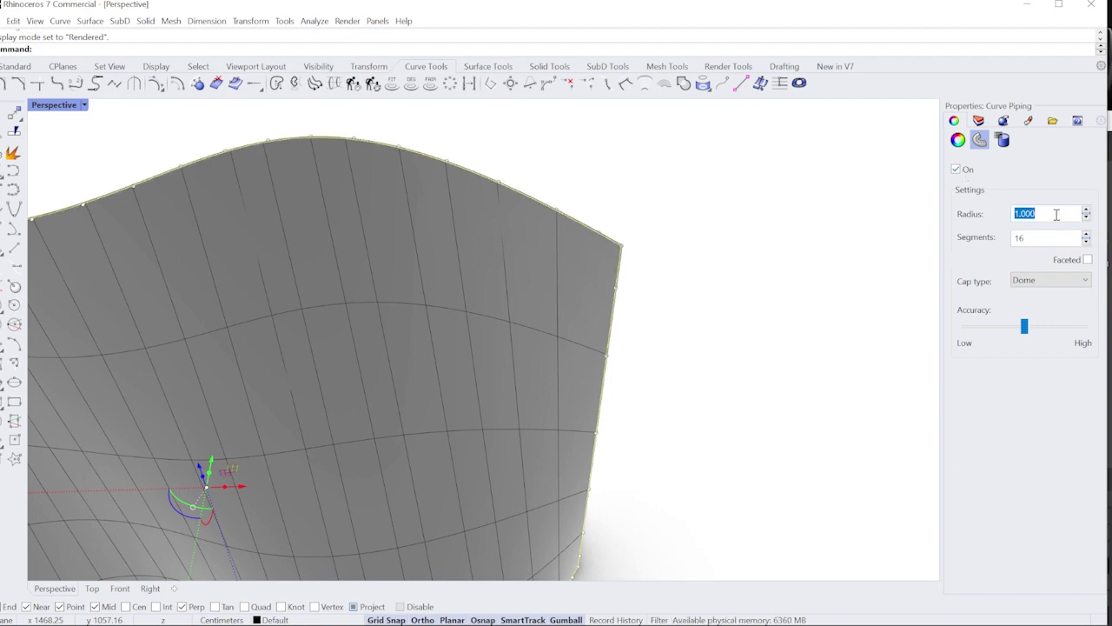
{"action": "type", "text": "5"}
{"action": "key", "text": "Return"}
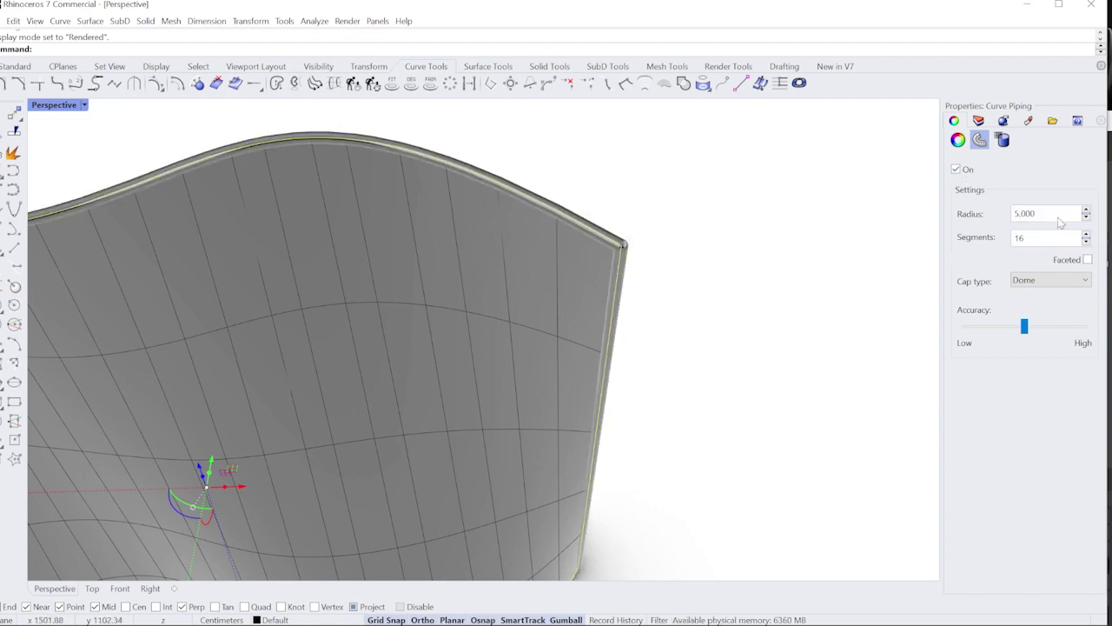
{"action": "scroll", "coordinate": [640, 321], "scroll_direction": "down", "scroll_amount": 4}
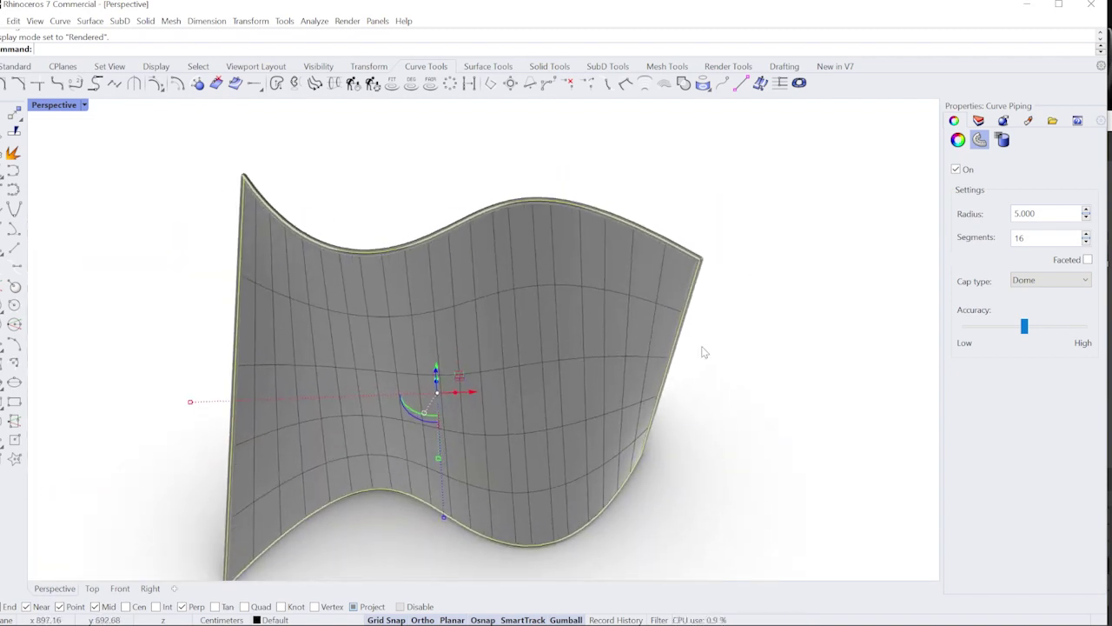
- Deselect the border curve and examine its pipe up close at the wall's upper corner
{"action": "left_click", "coordinate": [704, 352]}
{"action": "scroll", "coordinate": [695, 209], "scroll_direction": "up", "scroll_amount": 5}
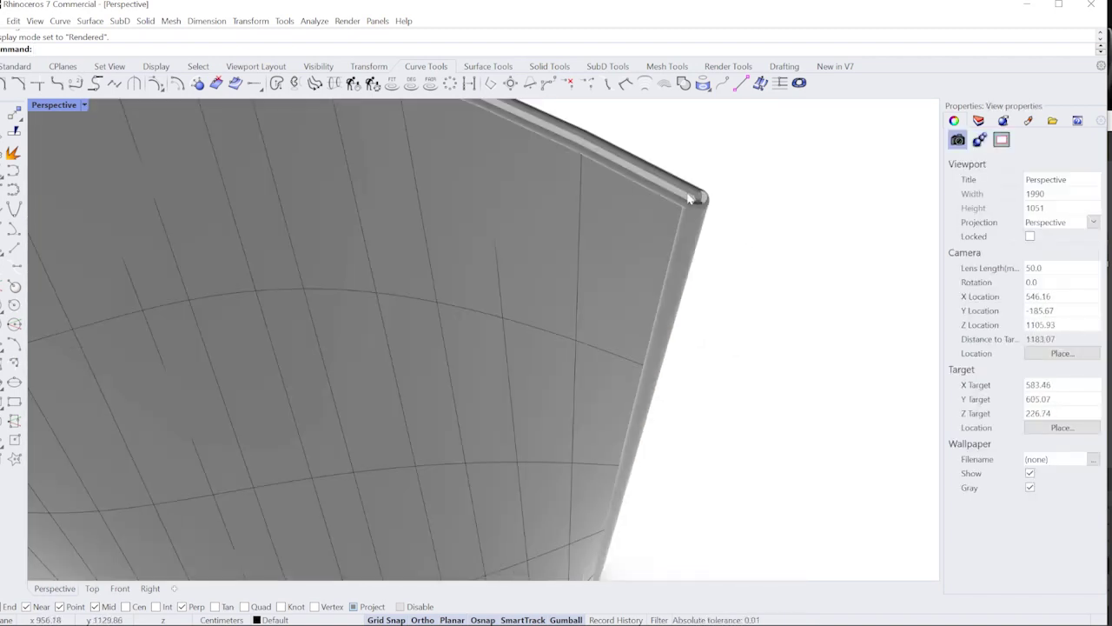
{"action": "scroll", "coordinate": [687, 198], "scroll_direction": "down", "scroll_amount": 5}
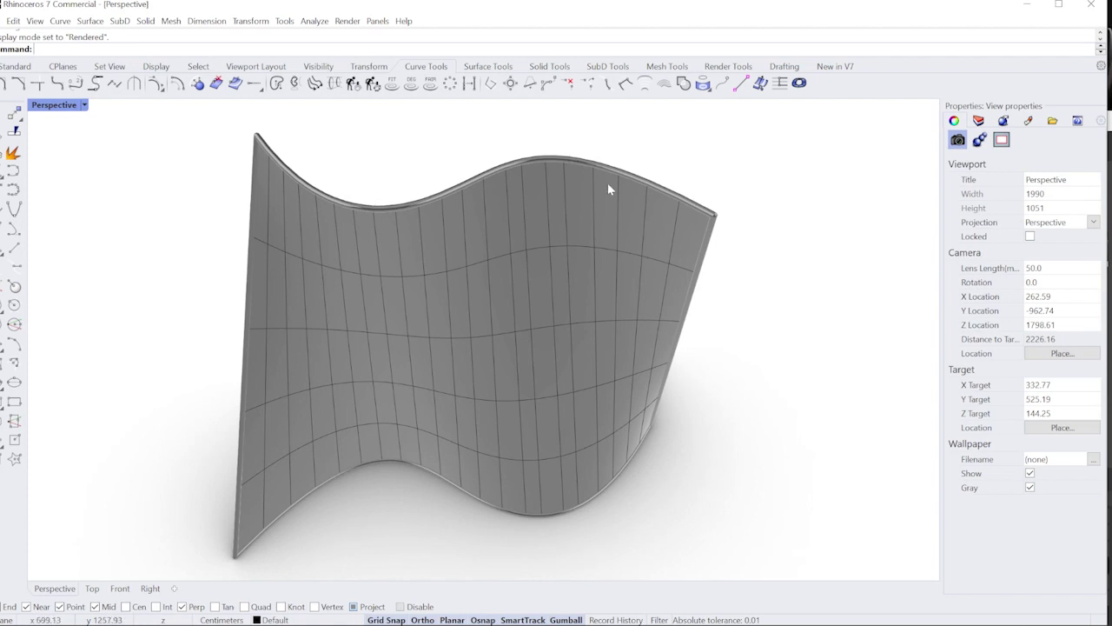
{"action": "scroll", "coordinate": [723, 224], "scroll_direction": "up", "scroll_amount": 5}
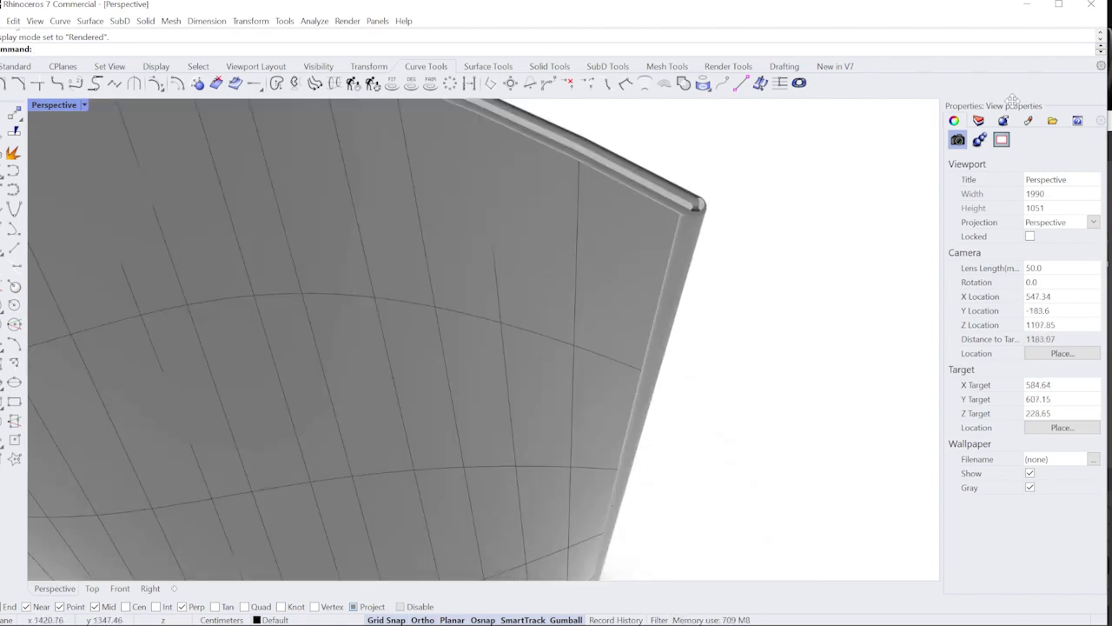
{"action": "left_click", "coordinate": [978, 142]}
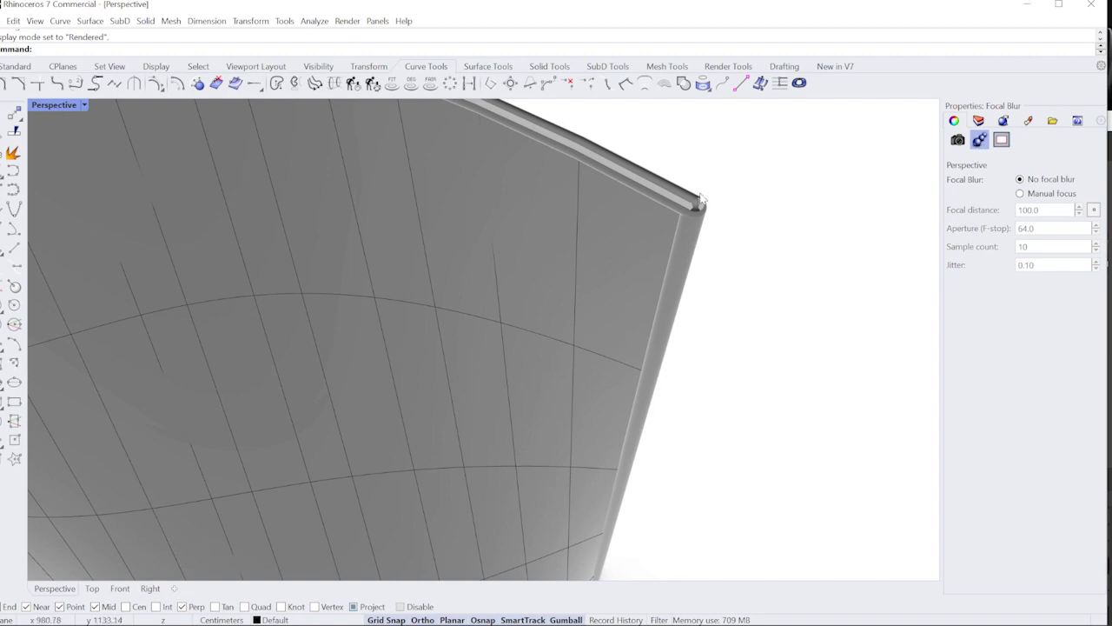
- Select the closed border curve at the wall's upper corner and display its curve piping settings
{"action": "left_click", "coordinate": [664, 232]}
{"action": "left_click", "coordinate": [689, 232]}
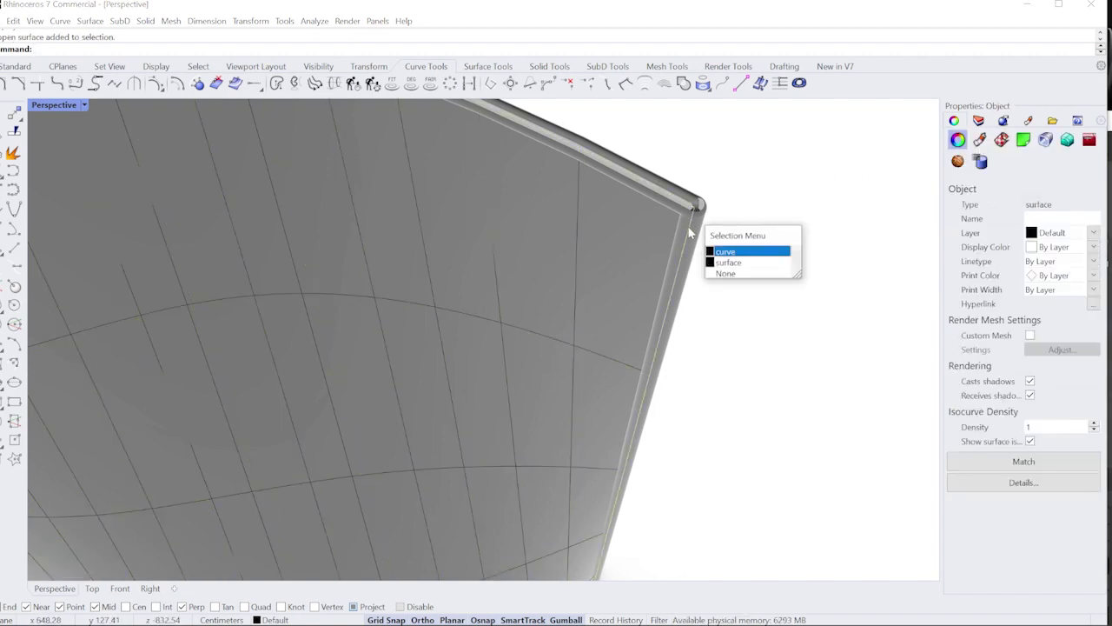
{"action": "left_click", "coordinate": [730, 251]}
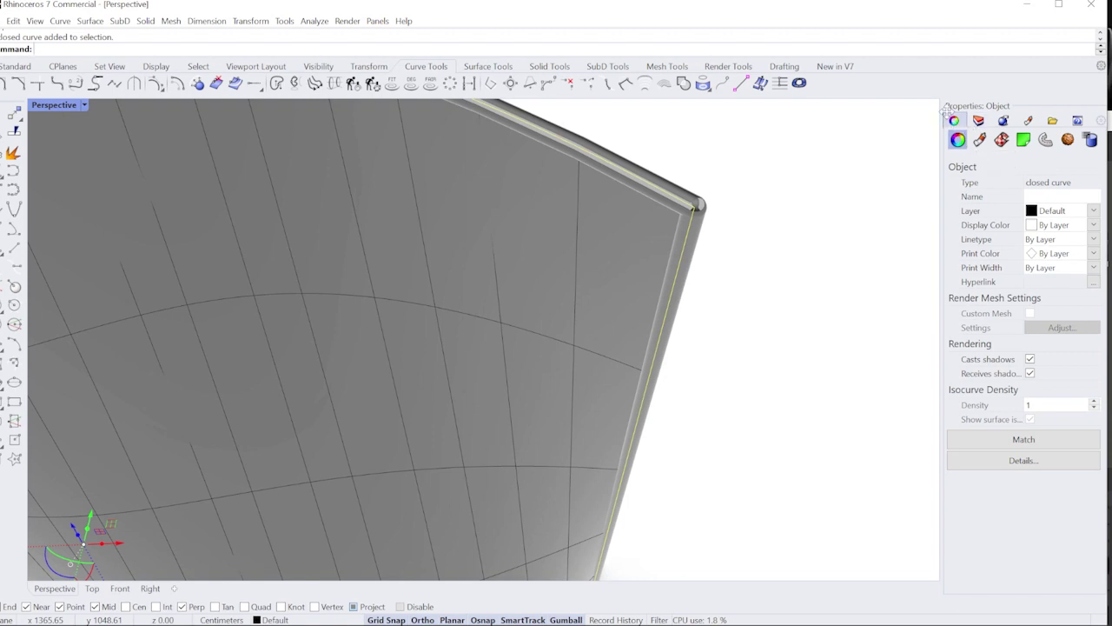
{"action": "right_click_drag", "start_coordinate": [780, 238], "coordinate": [720, 266]}
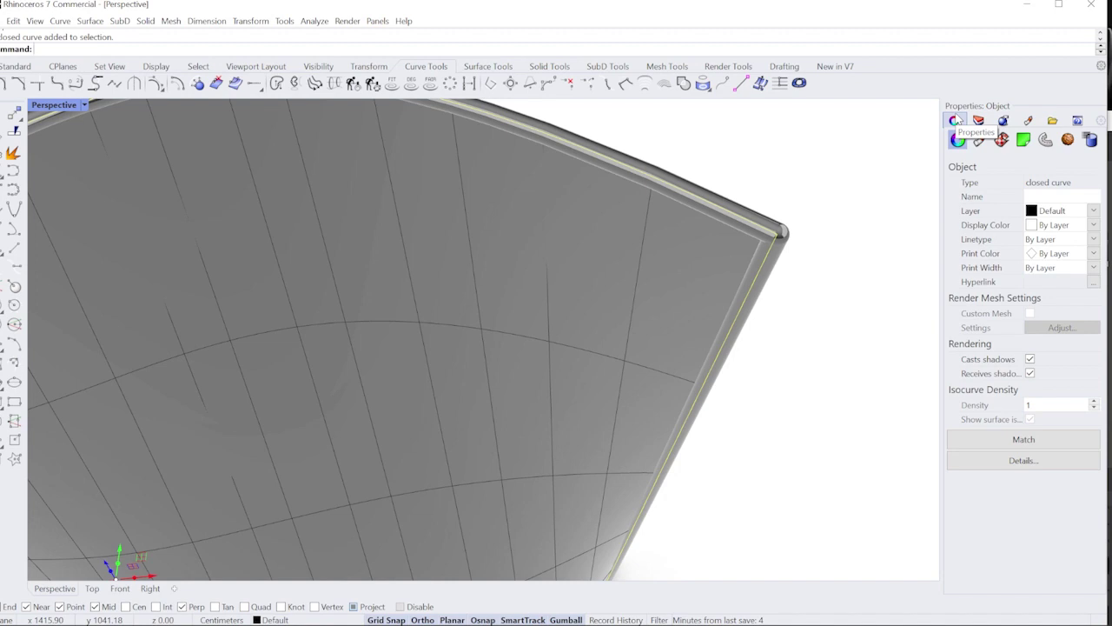
{"action": "right_click_drag", "start_coordinate": [801, 256], "coordinate": [793, 261]}
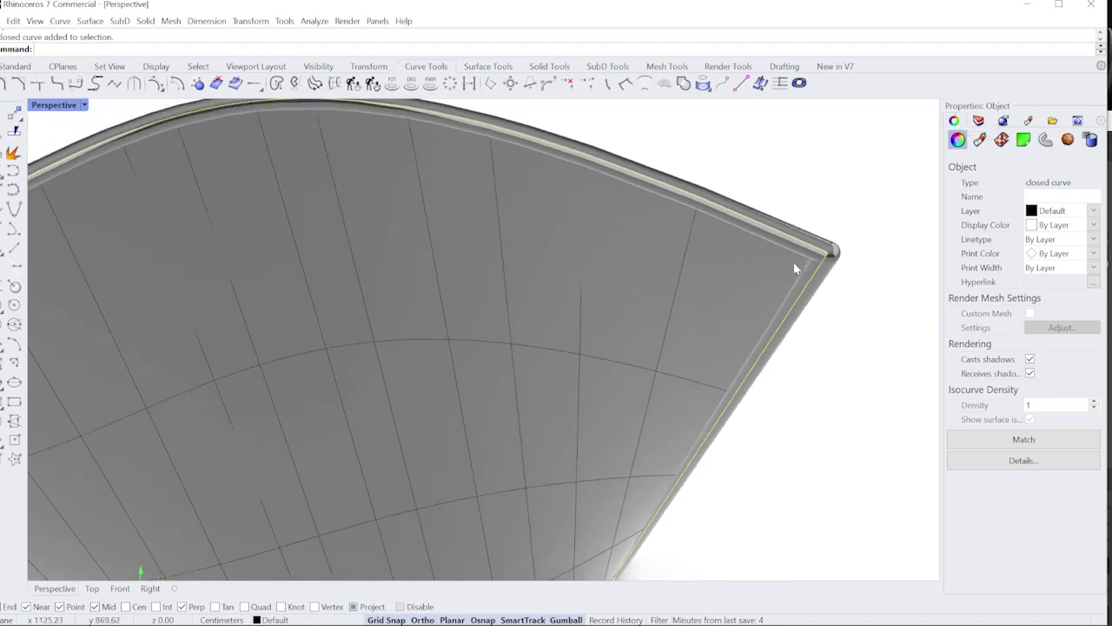
{"action": "left_click", "coordinate": [817, 280]}
{"action": "left_click", "coordinate": [811, 278]}
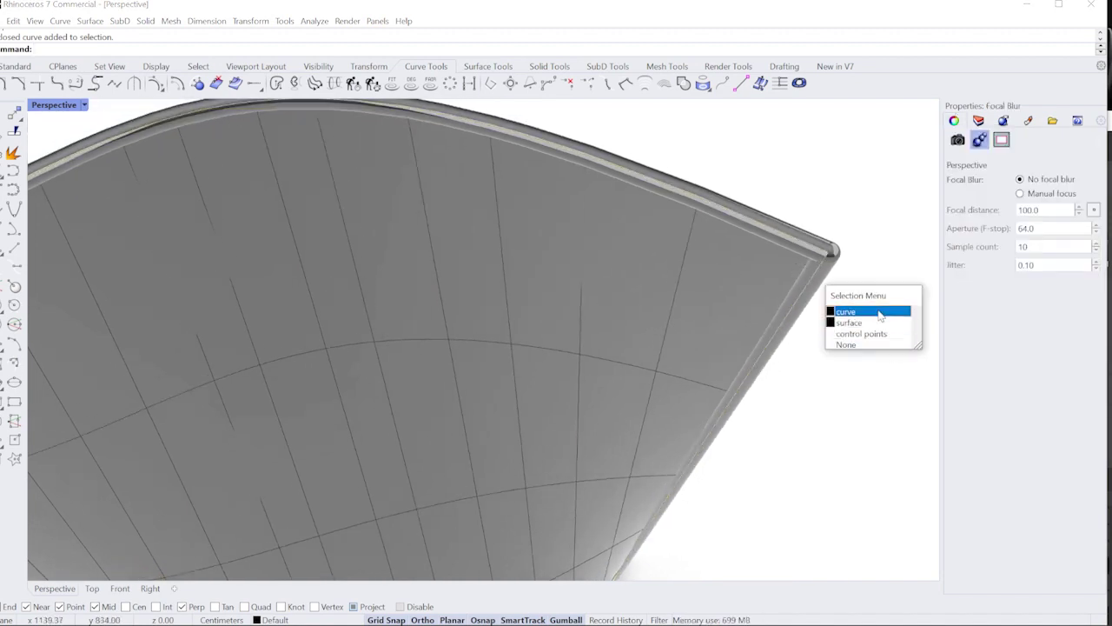
{"action": "left_click", "coordinate": [847, 311]}
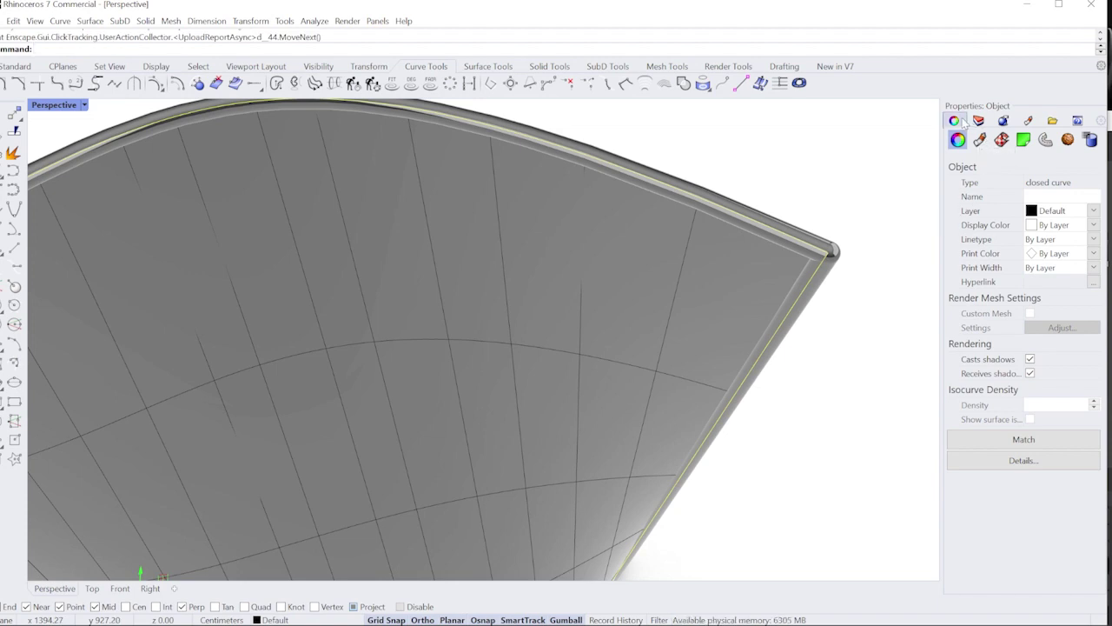
{"action": "left_click", "coordinate": [1045, 140]}
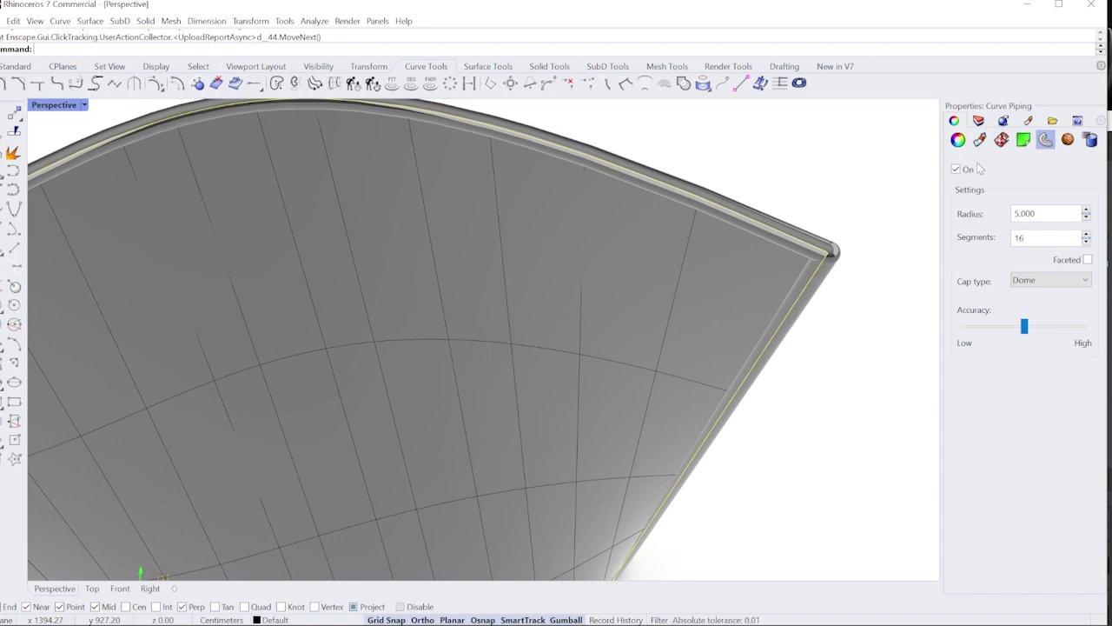
- Examine the piped border around the whole wall from several angles
{"action": "right_click_drag", "start_coordinate": [791, 324], "coordinate": [826, 244]}
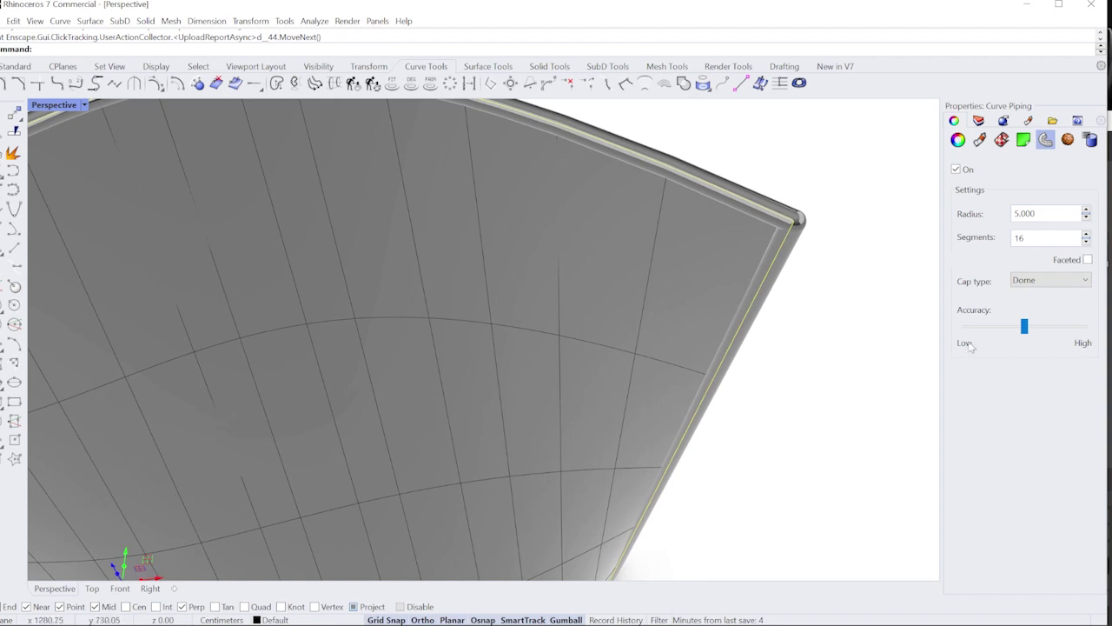
{"action": "scroll", "coordinate": [901, 324], "scroll_direction": "down", "scroll_amount": 12}
{"action": "mouse_move", "coordinate": [738, 377]}
{"action": "right_mouse_down"}
{"action": "mouse_move", "coordinate": [753, 387]}
{"action": "mouse_move", "coordinate": [843, 383]}
{"action": "right_mouse_up"}
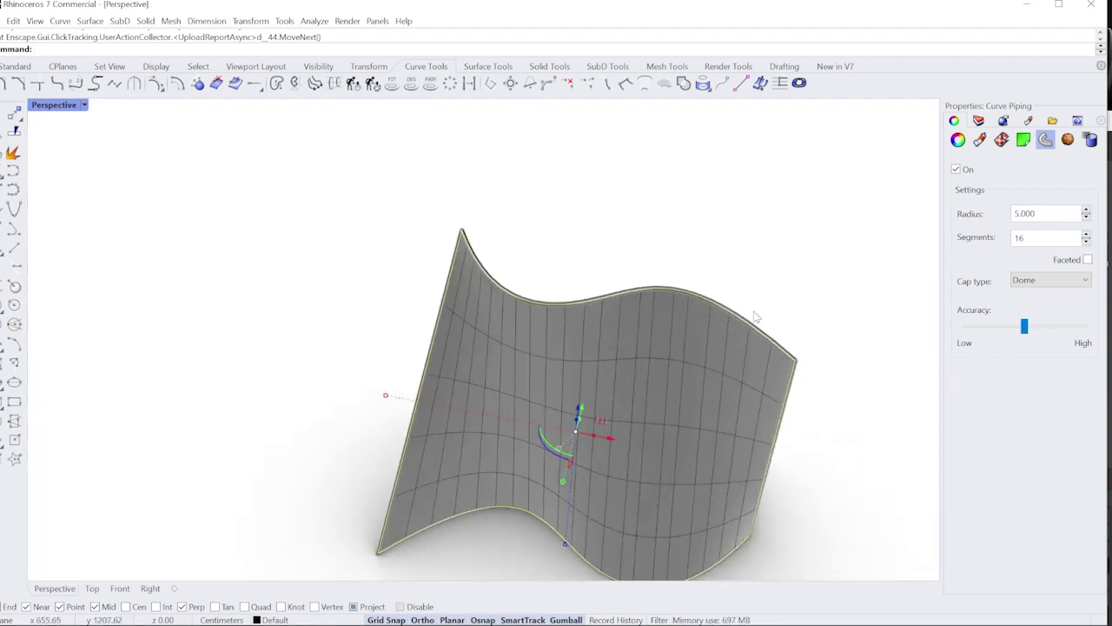
{"action": "scroll", "coordinate": [722, 260], "scroll_direction": "down", "scroll_amount": 3}
{"action": "scroll", "coordinate": [765, 359], "scroll_direction": "up", "scroll_amount": 6}
{"action": "scroll", "coordinate": [717, 232], "scroll_direction": "down", "scroll_amount": 3}
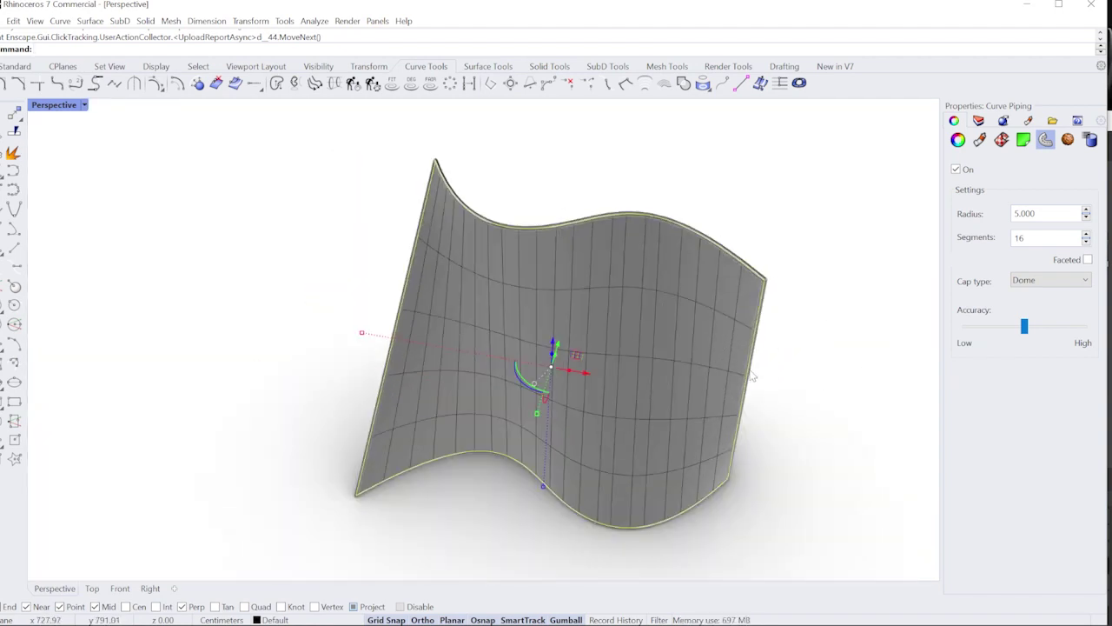
{"action": "mouse_move", "coordinate": [655, 244]}
{"action": "right_mouse_down"}
{"action": "mouse_move", "coordinate": [665, 293]}
{"action": "mouse_move", "coordinate": [627, 331]}
{"action": "mouse_move", "coordinate": [485, 309]}
{"action": "right_mouse_up"}
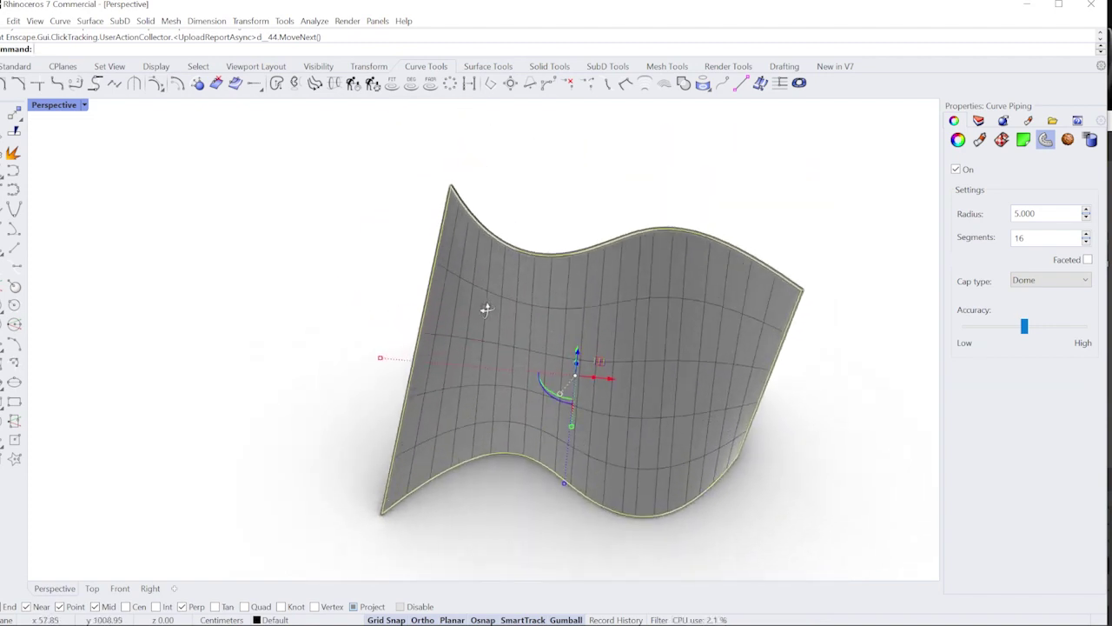
- Select all curves in the model, then remove the piped border curve from the selection so only the isocurves remain selected
{"action": "key", "text": "Escape"}
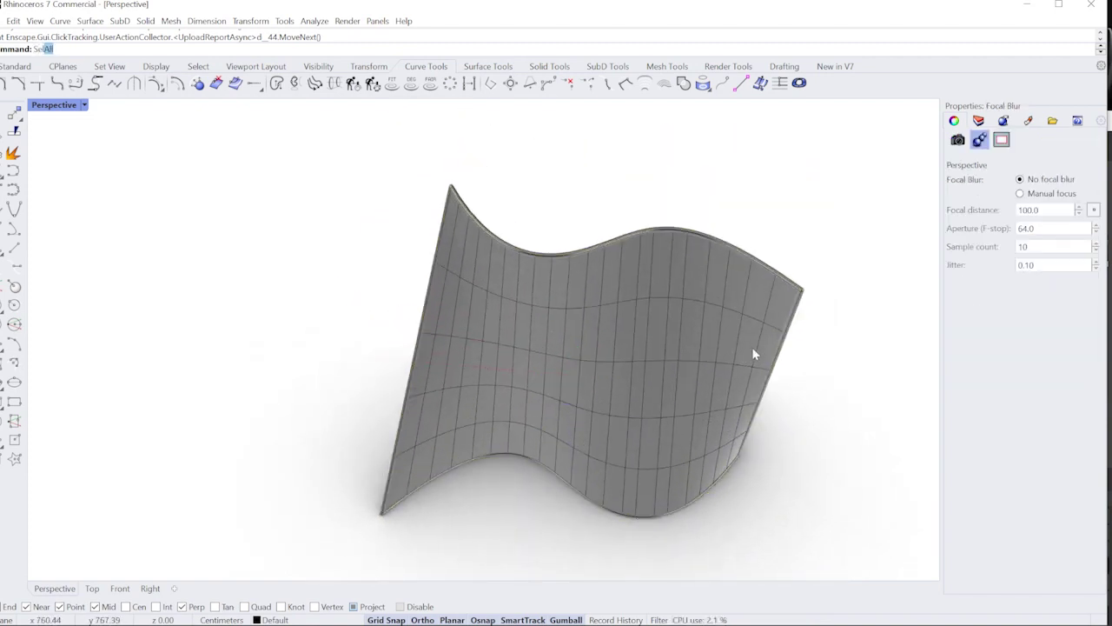
{"action": "type", "text": "c"}
{"action": "key", "text": "Return"}
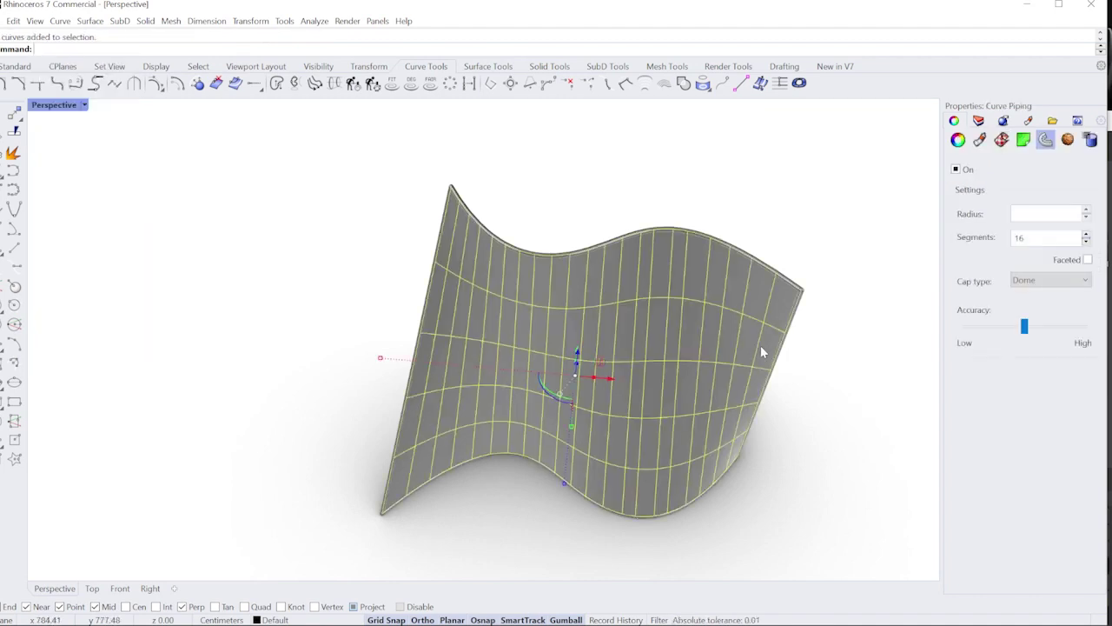
{"action": "scroll", "coordinate": [833, 309], "scroll_direction": "up", "scroll_amount": 5}
{"action": "left_click_drag", "start_coordinate": [804, 255], "coordinate": [752, 292]}
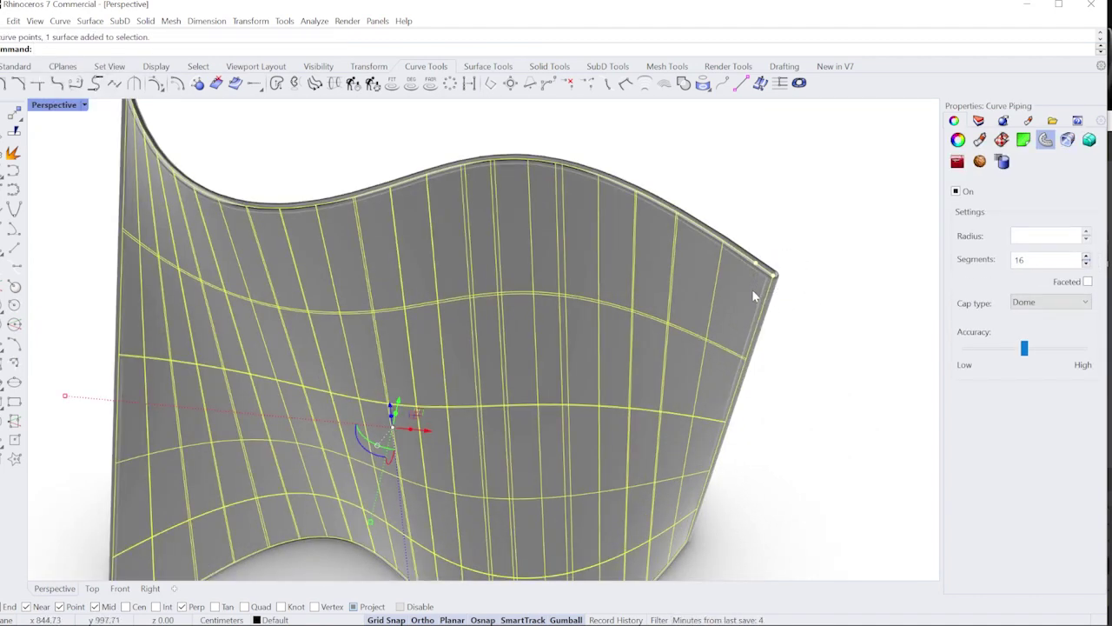
{"action": "left_click_drag", "start_coordinate": [801, 245], "coordinate": [758, 292], "text": "ctrl"}
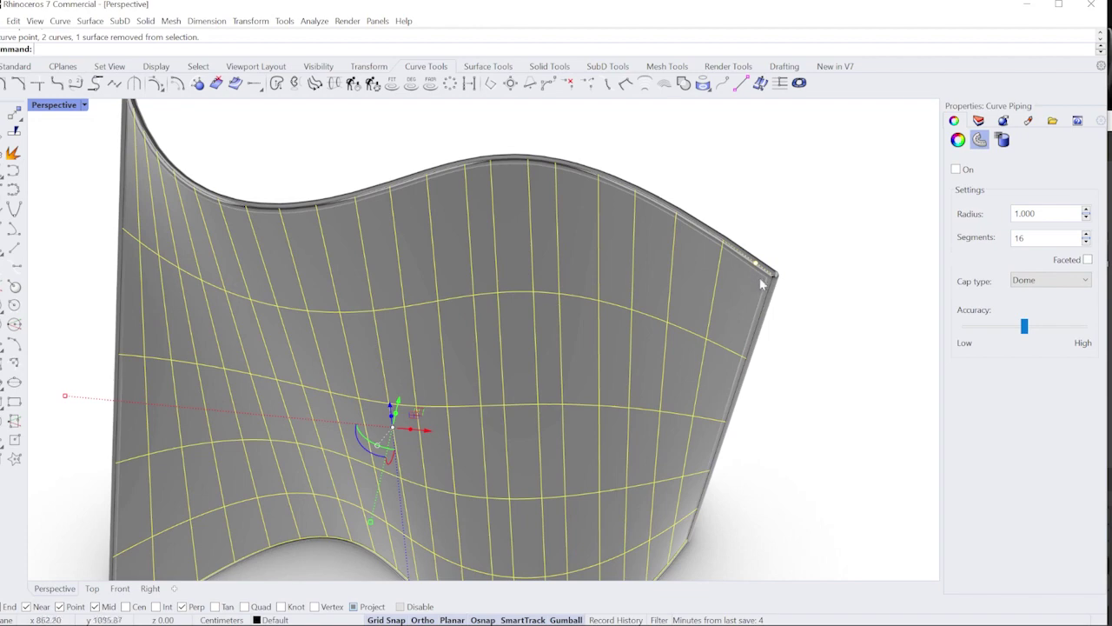
{"action": "scroll", "coordinate": [760, 284], "scroll_direction": "up", "scroll_amount": 3}
{"action": "scroll", "coordinate": [743, 255], "scroll_direction": "down", "scroll_amount": 6}
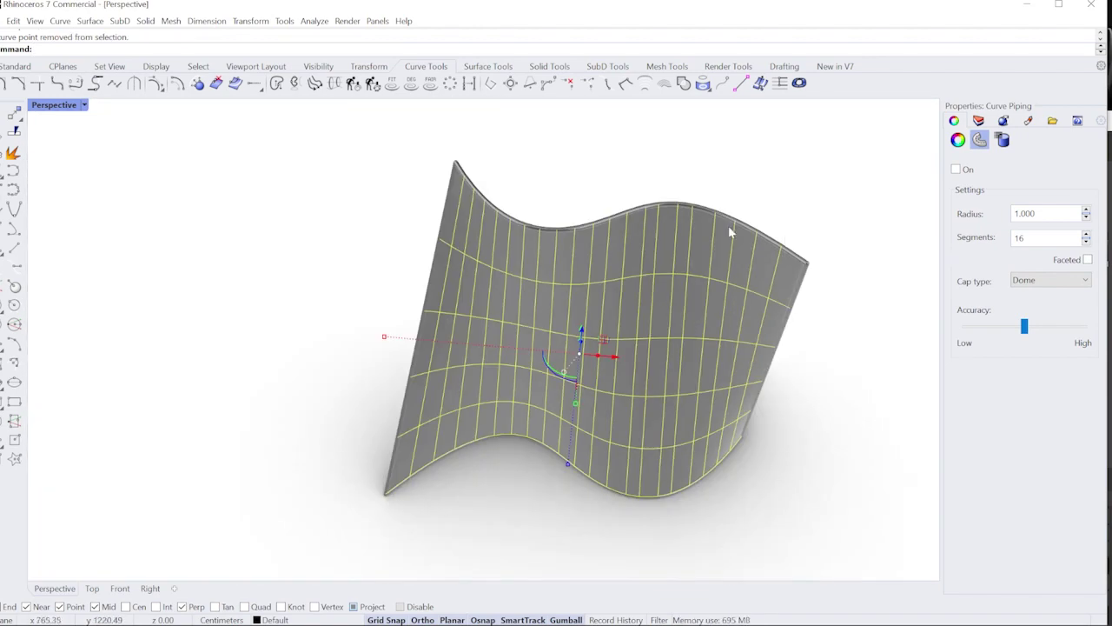
{"action": "mouse_move", "coordinate": [752, 316]}
{"action": "right_mouse_down"}
{"action": "mouse_move", "coordinate": [640, 390]}
{"action": "mouse_move", "coordinate": [712, 304]}
{"action": "right_mouse_up"}
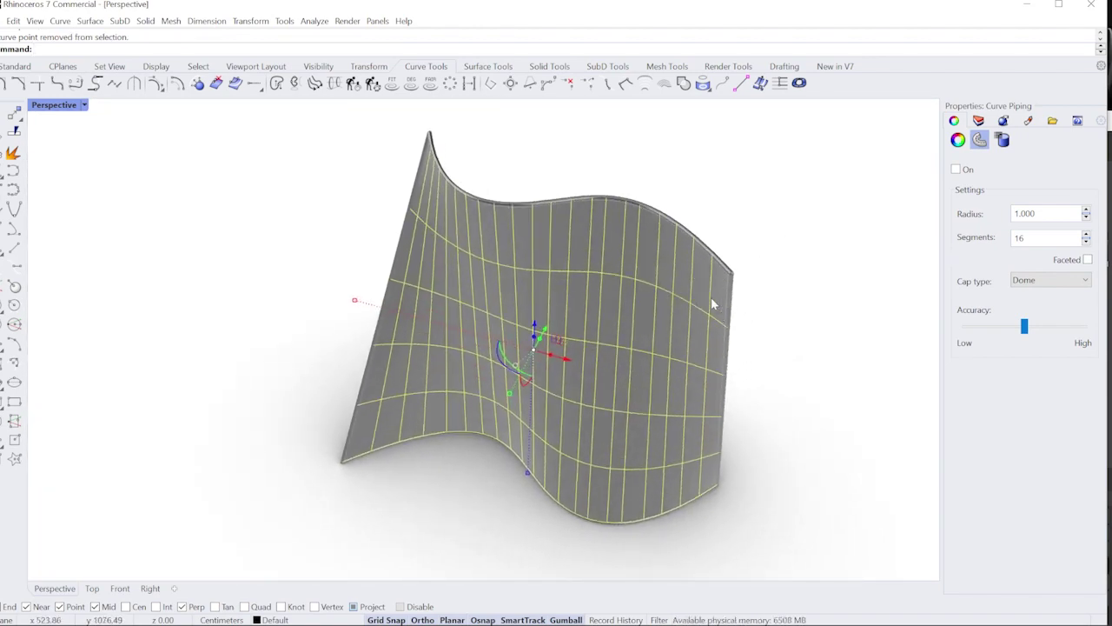
{"action": "right_click_drag", "start_coordinate": [641, 231], "coordinate": [660, 260]}
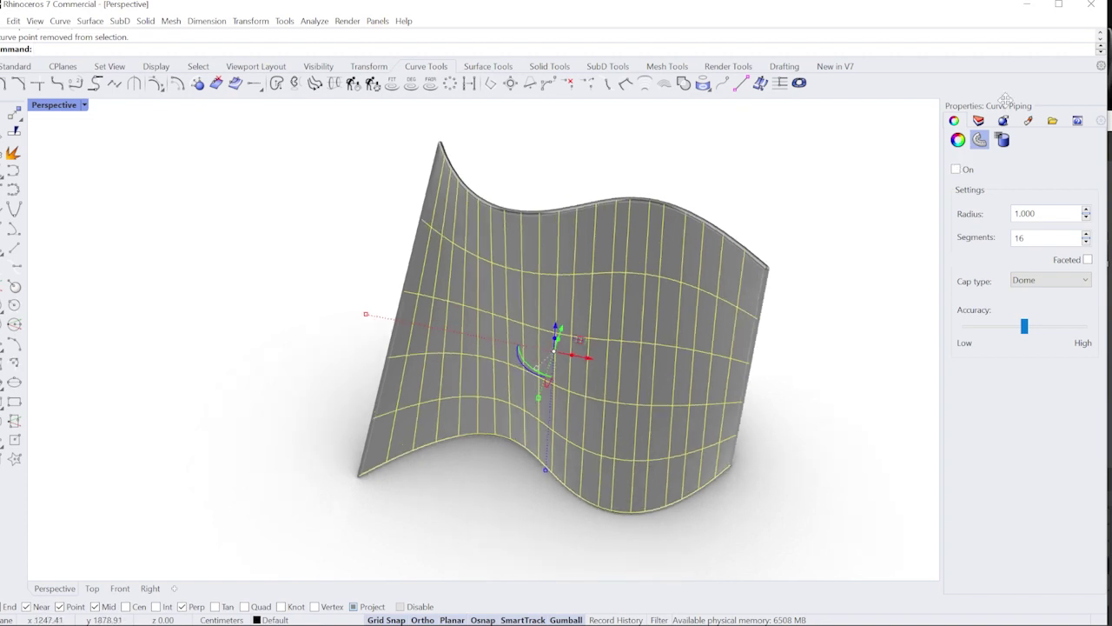
- Move the selected isocurves to Layer 02
{"action": "left_click", "coordinate": [958, 142]}
{"action": "left_click", "coordinate": [978, 121]}
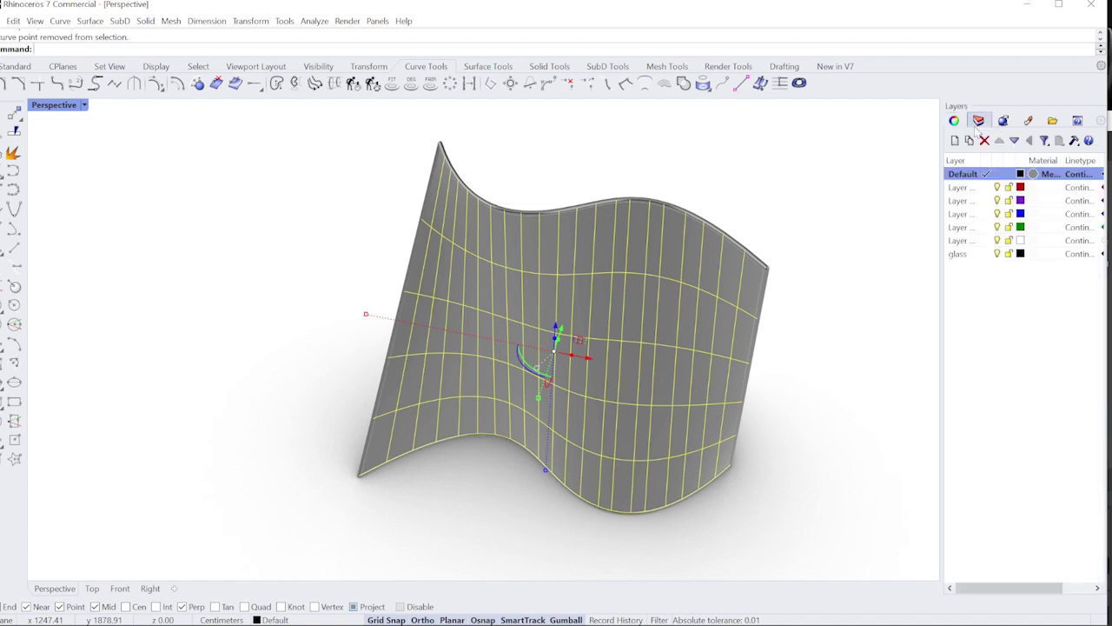
{"action": "right_click", "coordinate": [984, 201]}
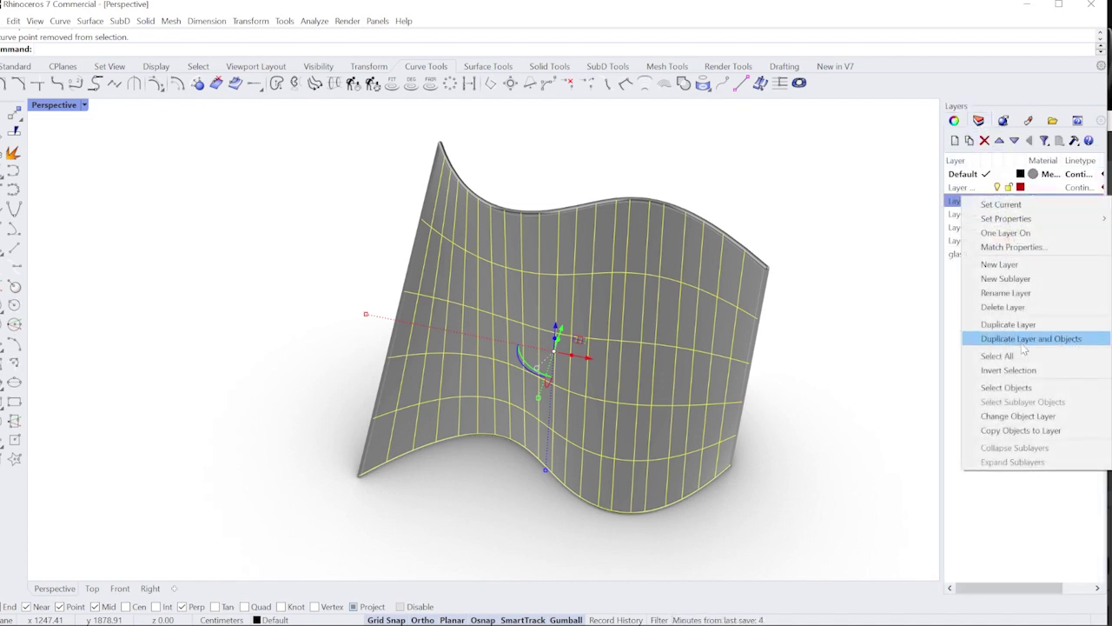
{"action": "left_click", "coordinate": [1017, 415]}
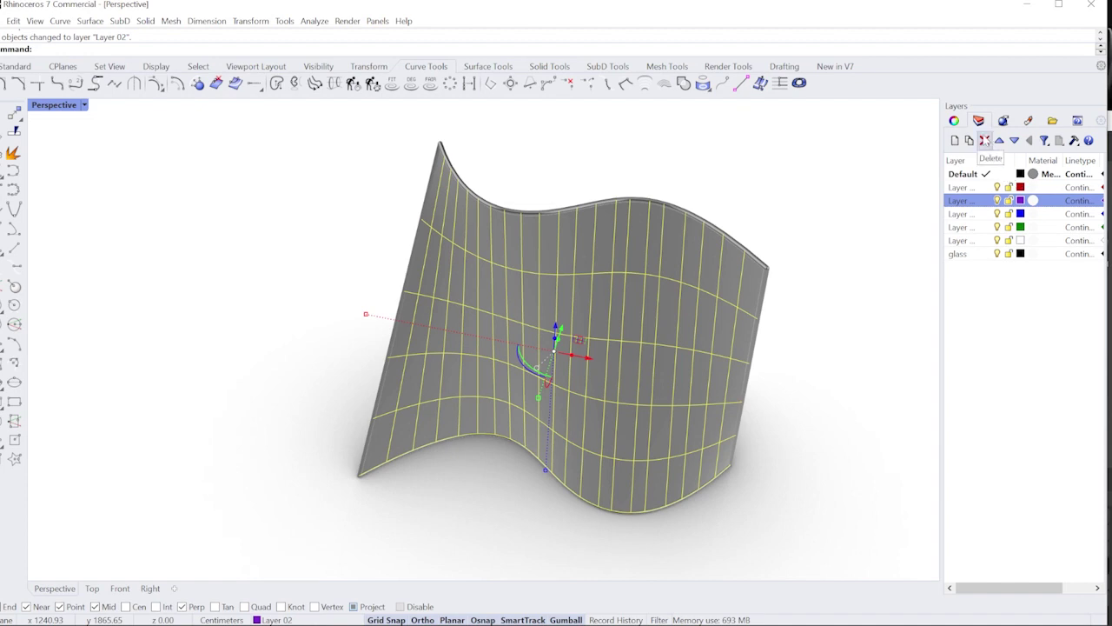
- Turn on curve piping for the selected isocurves with a radius of 5
{"action": "left_click", "coordinate": [953, 121]}
{"action": "left_click", "coordinate": [980, 141]}
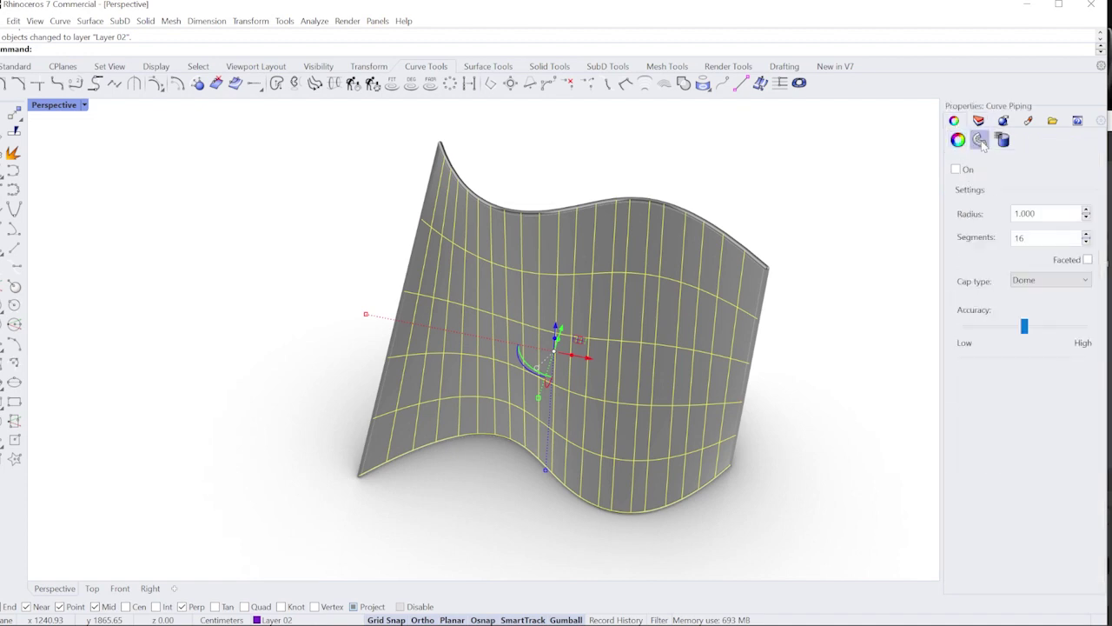
{"action": "left_click", "coordinate": [956, 169]}
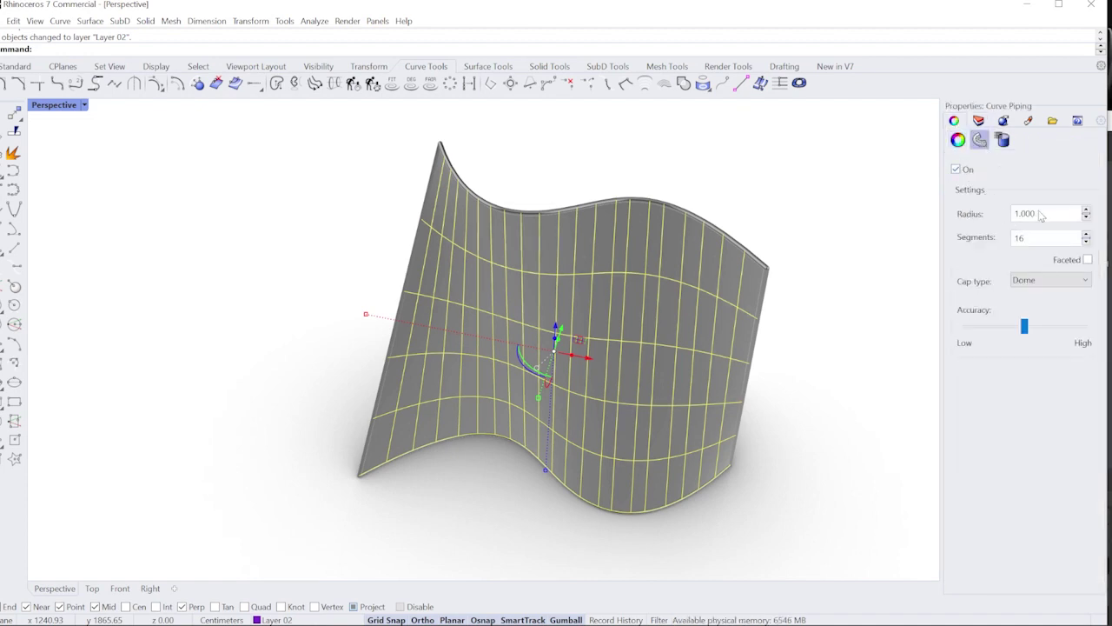
{"action": "double_click", "coordinate": [1018, 214]}
{"action": "type", "text": "5"}
{"action": "key", "text": "Return"}
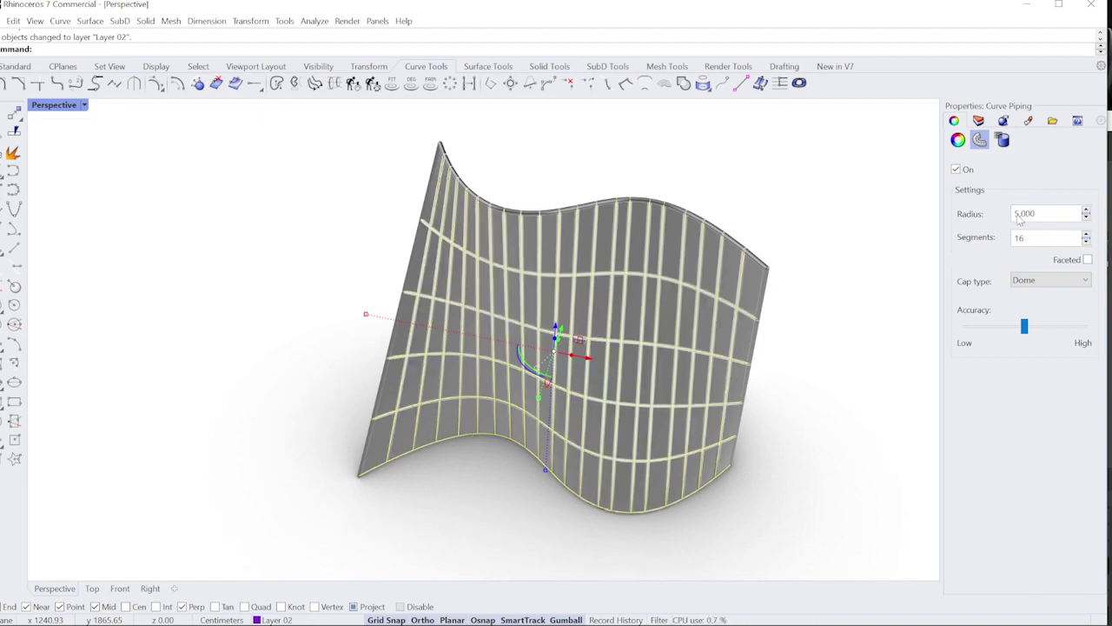
- Reduce the isocurves' piping radius to 2 and check the thinner pipes on the wall
{"action": "scroll", "coordinate": [711, 258], "scroll_direction": "up", "scroll_amount": 5}
{"action": "double_click", "coordinate": [1053, 209]}
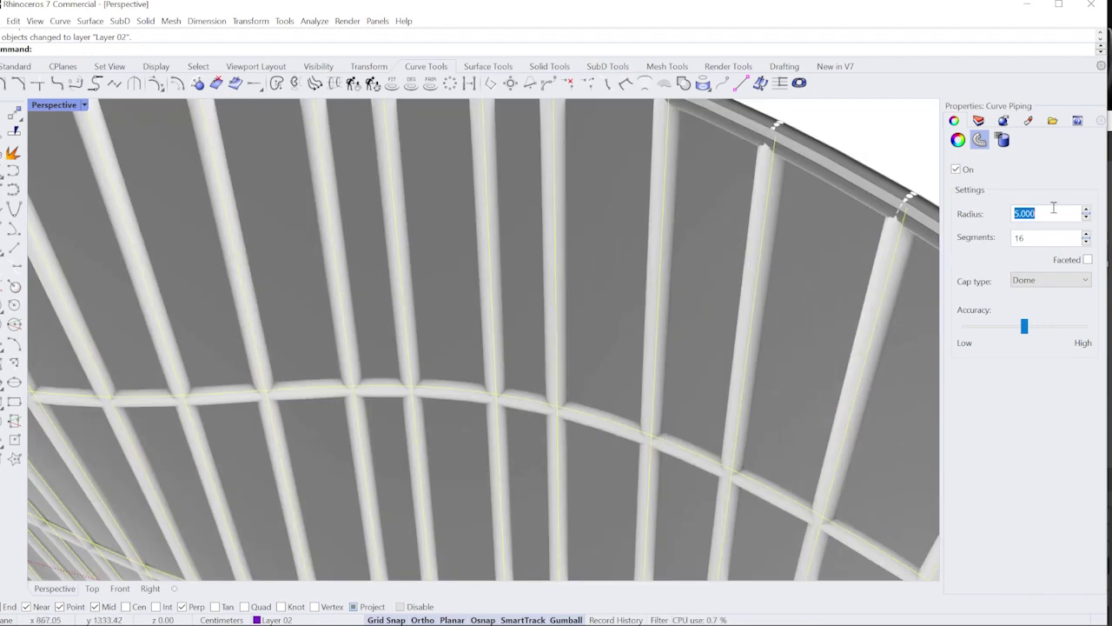
{"action": "type", "text": "2"}
{"action": "key", "text": "Return"}
{"action": "scroll", "coordinate": [643, 245], "scroll_direction": "down", "scroll_amount": 10}
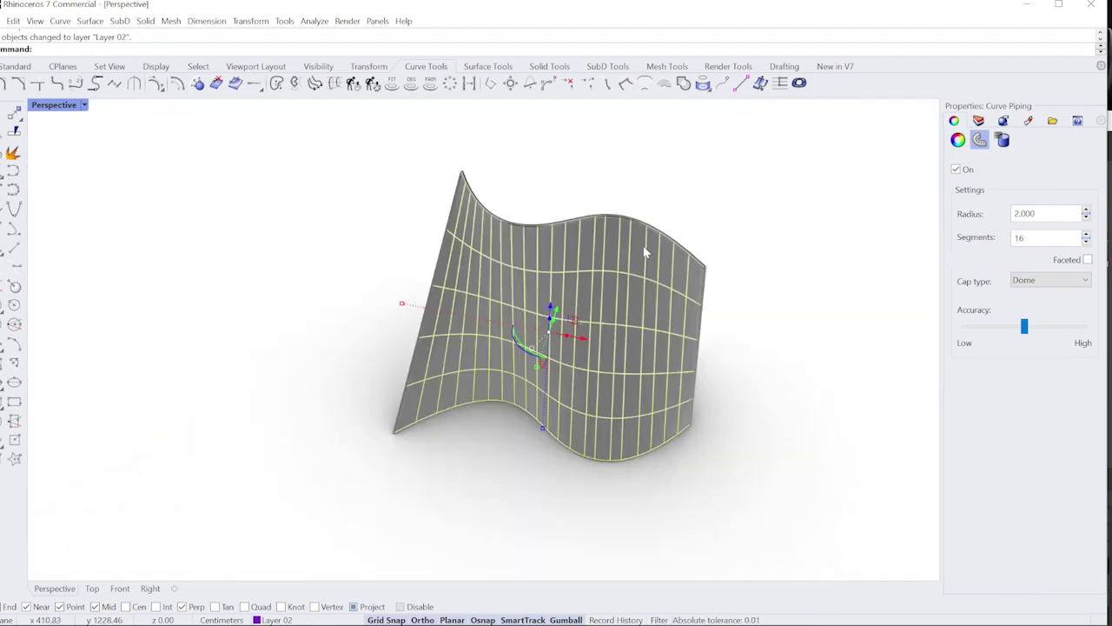
{"action": "scroll", "coordinate": [643, 245], "scroll_direction": "up", "scroll_amount": 2}
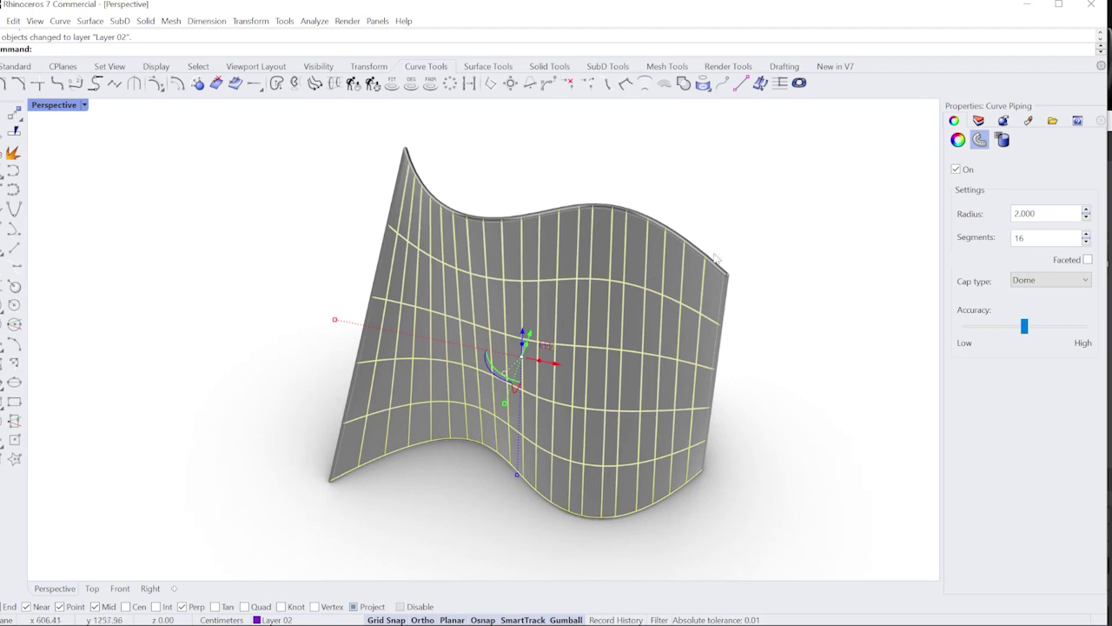
- Assign Layer 02 a Metal material with a dark grey color of RGB 46, 46, 46 and check the darkened isocurve pipes
{"action": "left_click", "coordinate": [978, 120]}
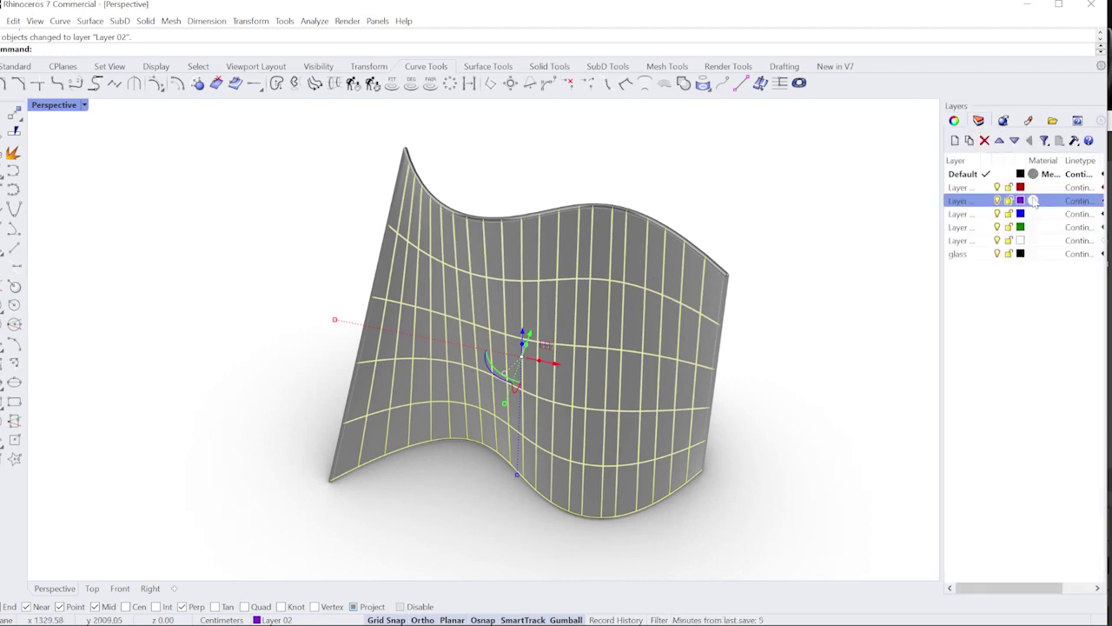
{"action": "left_click", "coordinate": [1033, 201]}
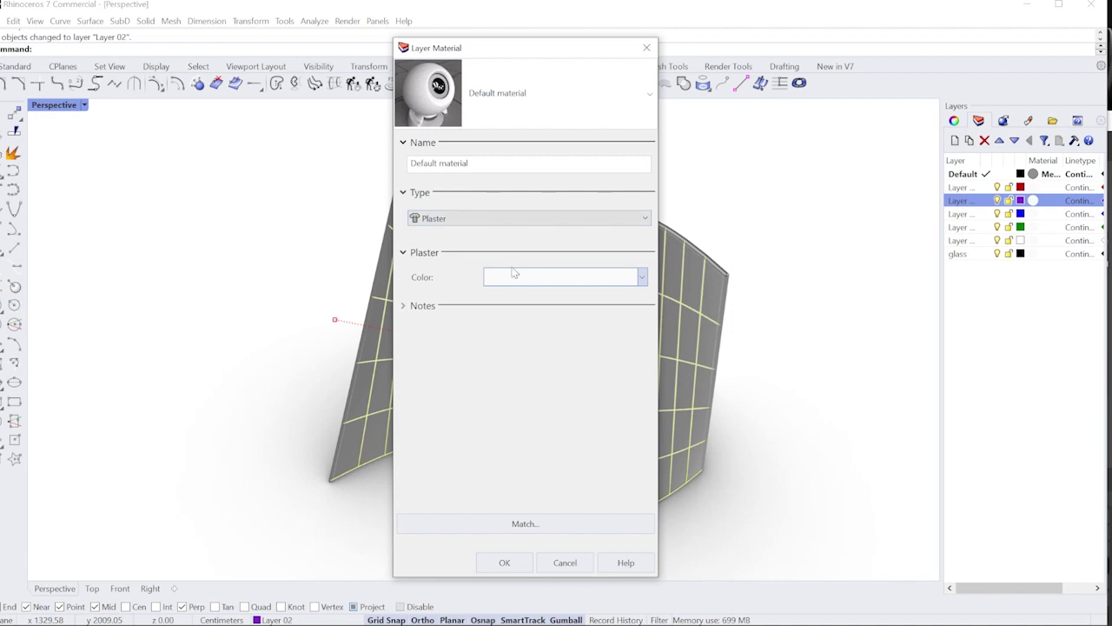
{"action": "left_click", "coordinate": [521, 218]}
{"action": "left_click", "coordinate": [443, 296]}
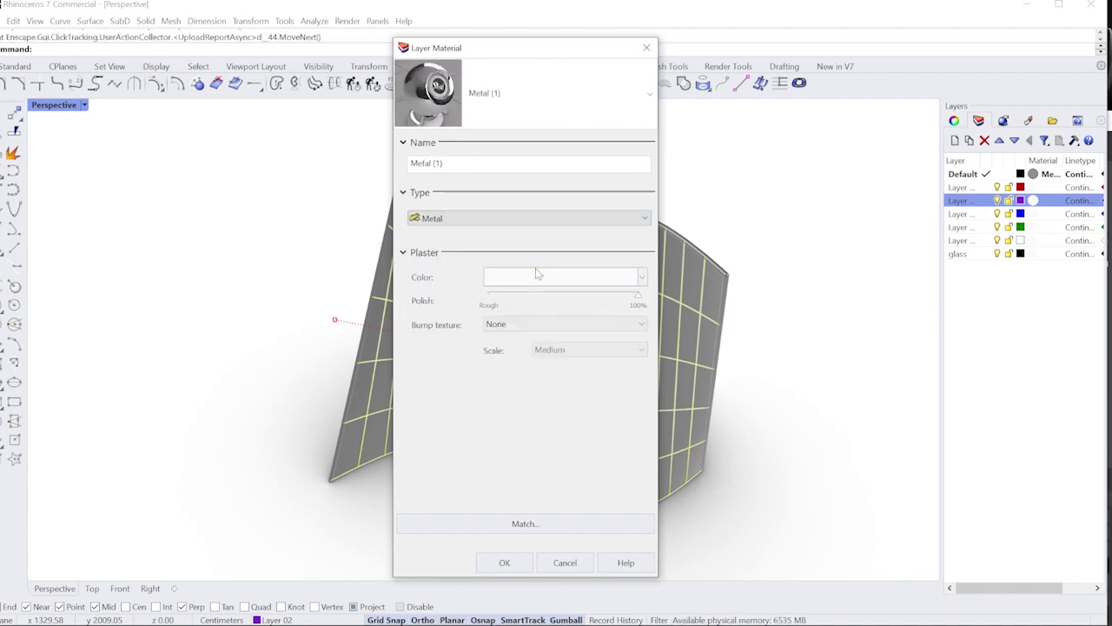
{"action": "left_click", "coordinate": [542, 276]}
{"action": "left_click", "coordinate": [270, 487]}
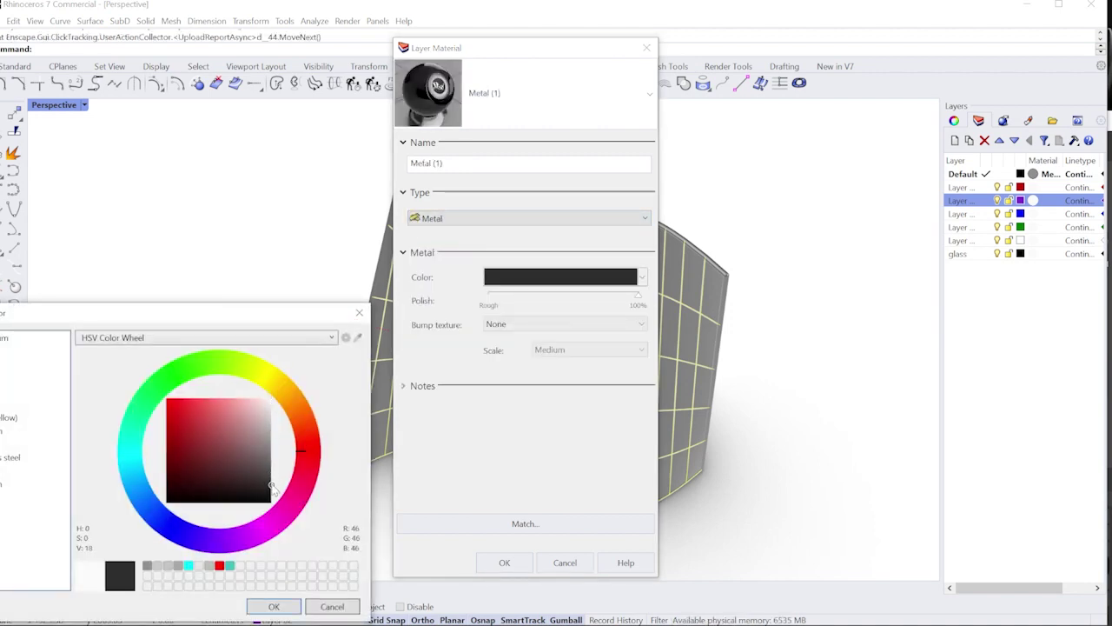
{"action": "left_click", "coordinate": [274, 606]}
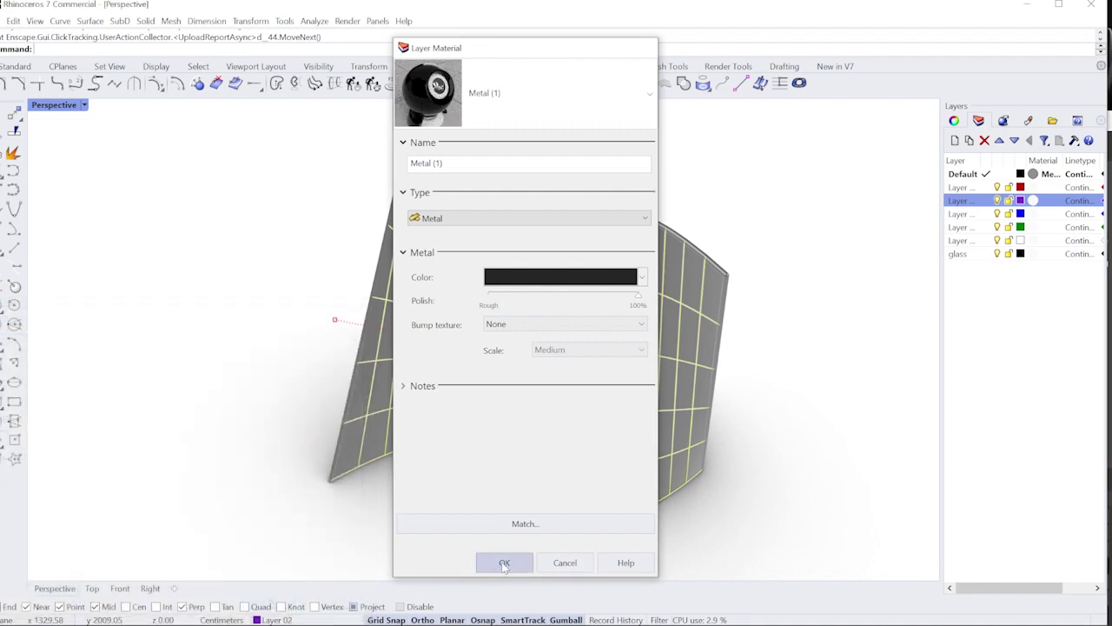
{"action": "left_click", "coordinate": [502, 563]}
{"action": "left_click", "coordinate": [754, 391]}
{"action": "scroll", "coordinate": [620, 348], "scroll_direction": "up", "scroll_amount": 2}
{"action": "mouse_move", "coordinate": [620, 347]}
{"action": "right_mouse_down"}
{"action": "mouse_move", "coordinate": [568, 365]}
{"action": "mouse_move", "coordinate": [524, 422]}
{"action": "mouse_move", "coordinate": [442, 379]}
{"action": "mouse_move", "coordinate": [507, 384]}
{"action": "mouse_move", "coordinate": [579, 271]}
{"action": "mouse_move", "coordinate": [609, 283]}
{"action": "mouse_move", "coordinate": [569, 304]}
{"action": "right_mouse_up"}
{"action": "scroll", "coordinate": [613, 288], "scroll_direction": "down", "scroll_amount": 5}
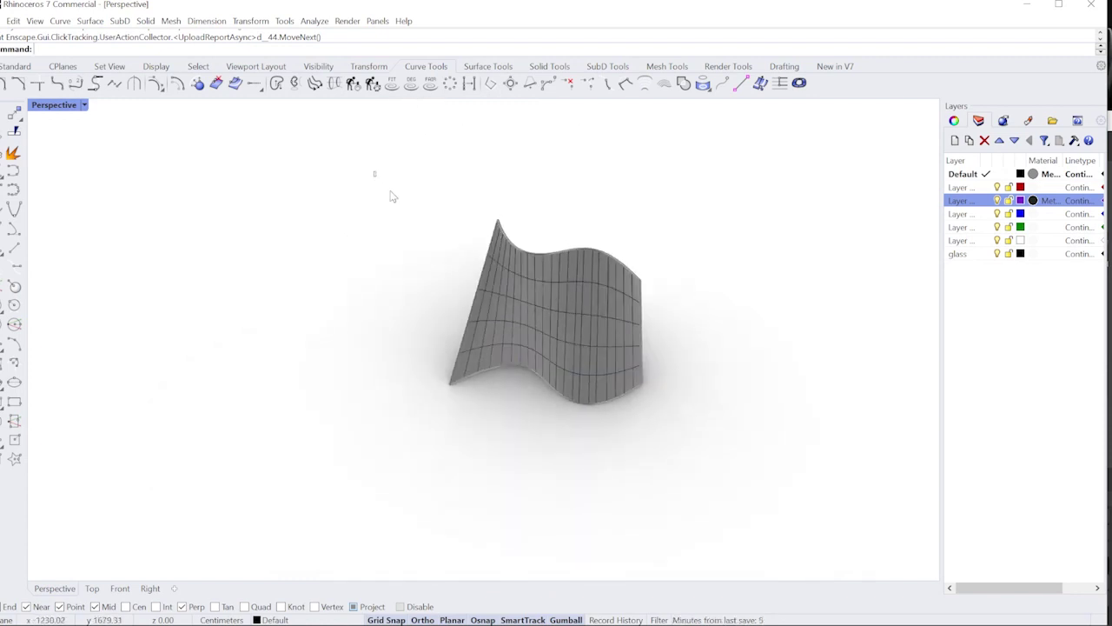
- Select the whole wall with its pipes and save the model as pipewall.3dm
{"action": "left_click_drag", "start_coordinate": [390, 191], "coordinate": [774, 477]}
{"action": "key", "text": "ctrl+s"}
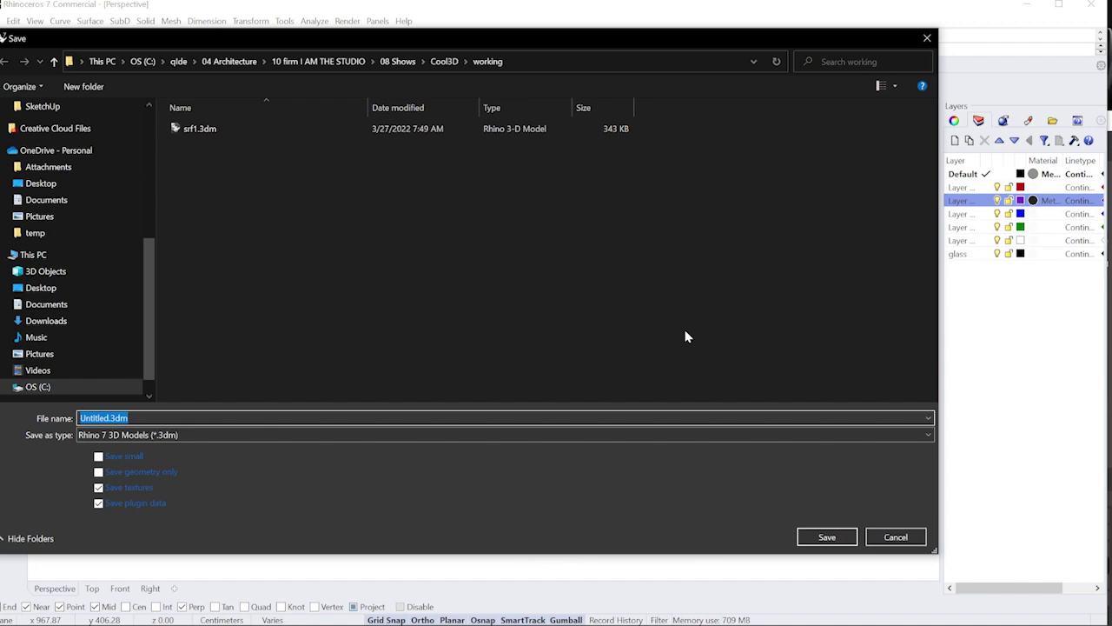
{"action": "type", "text": "pie"}
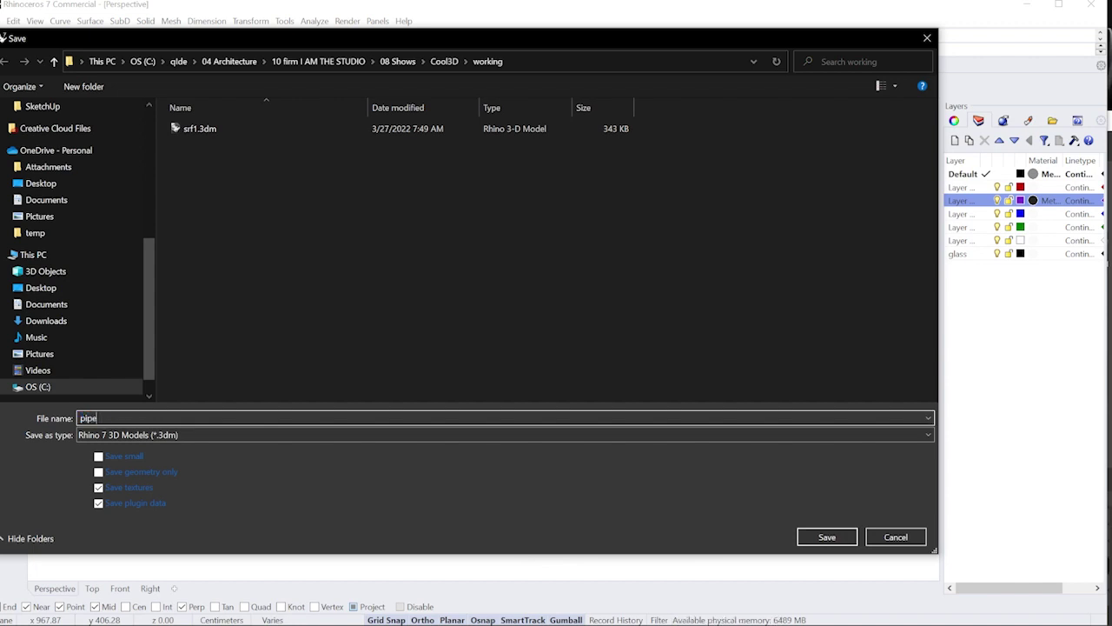
{"action": "key", "text": "Return"}
- Group the selected wall surface and all its piped curves, then clear the selection
{"action": "left_click_drag", "start_coordinate": [697, 391], "coordinate": [665, 335]}
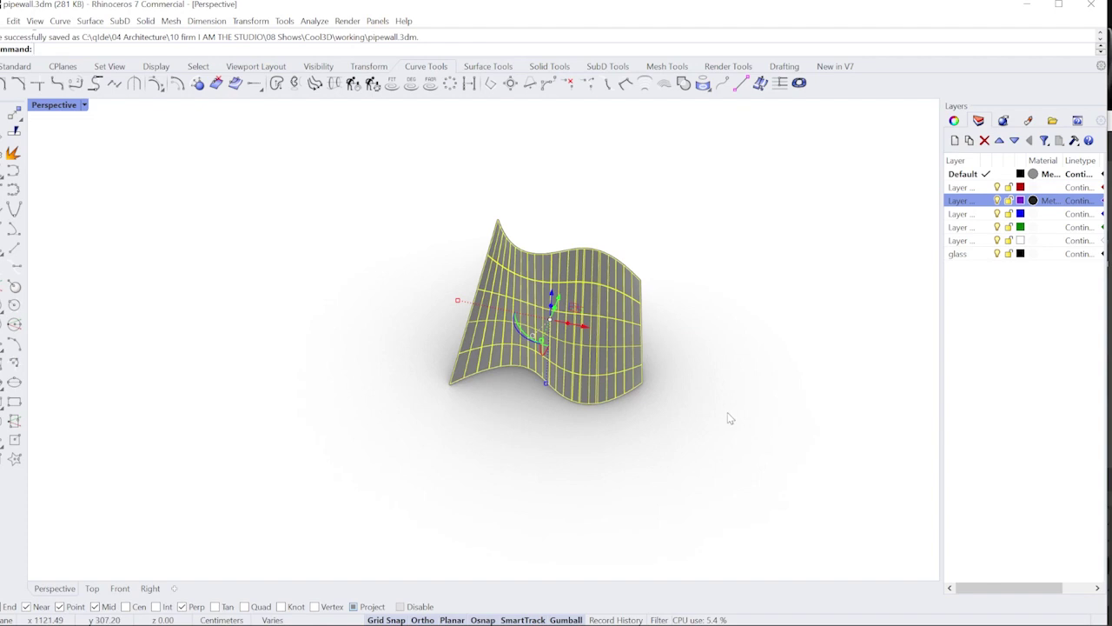
{"action": "type", "text": "up"}
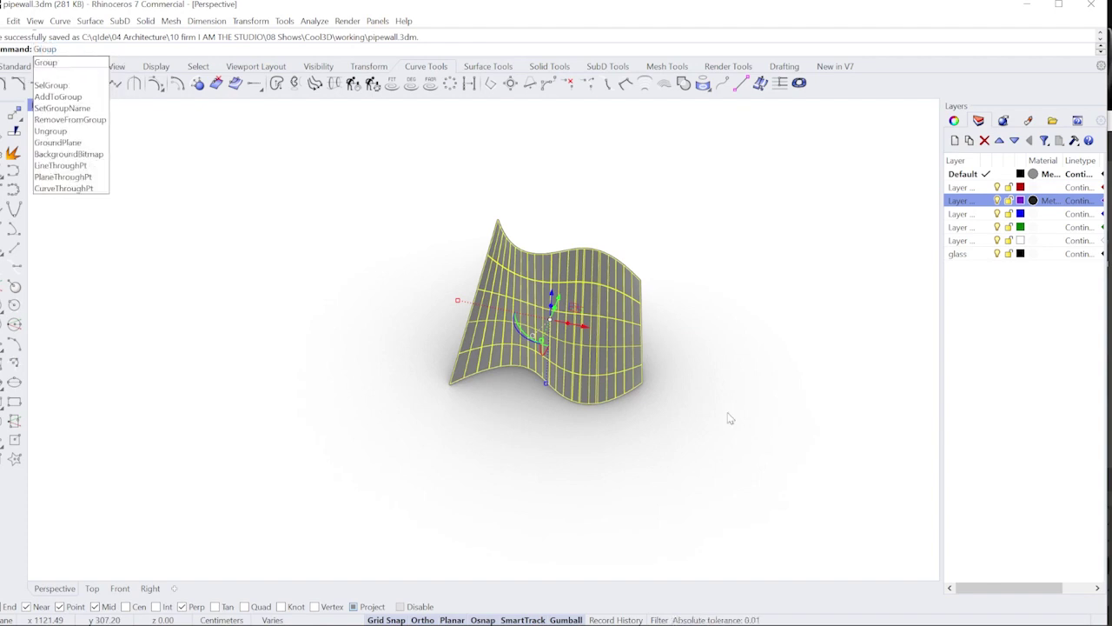
{"action": "key", "text": "Return"}
{"action": "left_click", "coordinate": [792, 337]}
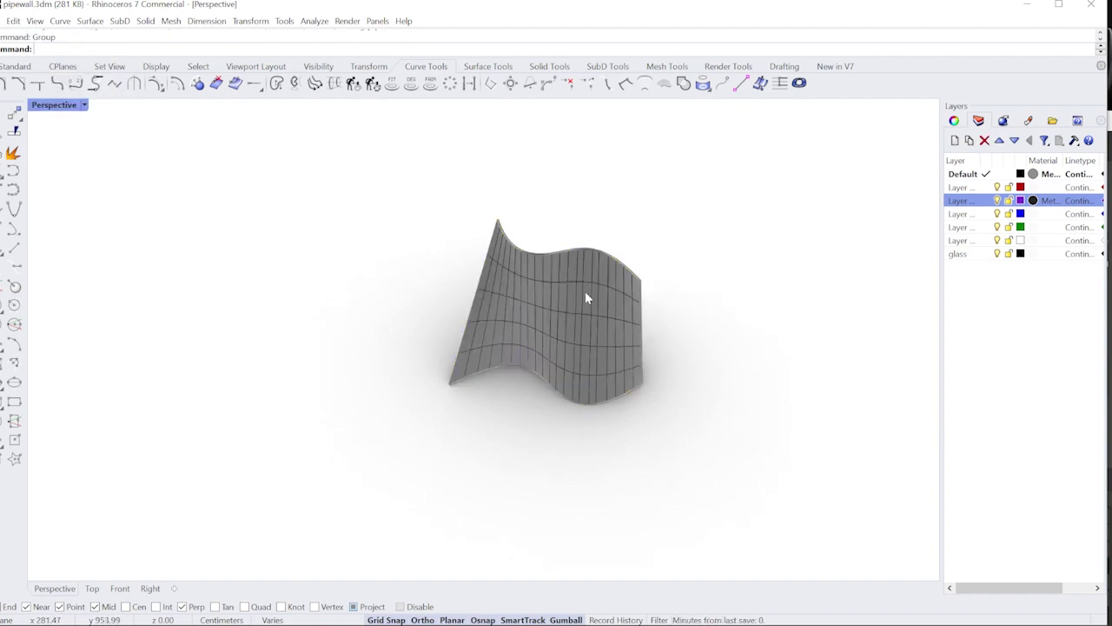
- Copy the grouped wall once so the duplicate stands beside the original with a gap between them
{"action": "left_click", "coordinate": [585, 291]}
{"action": "right_click_drag", "start_coordinate": [650, 328], "coordinate": [497, 354]}
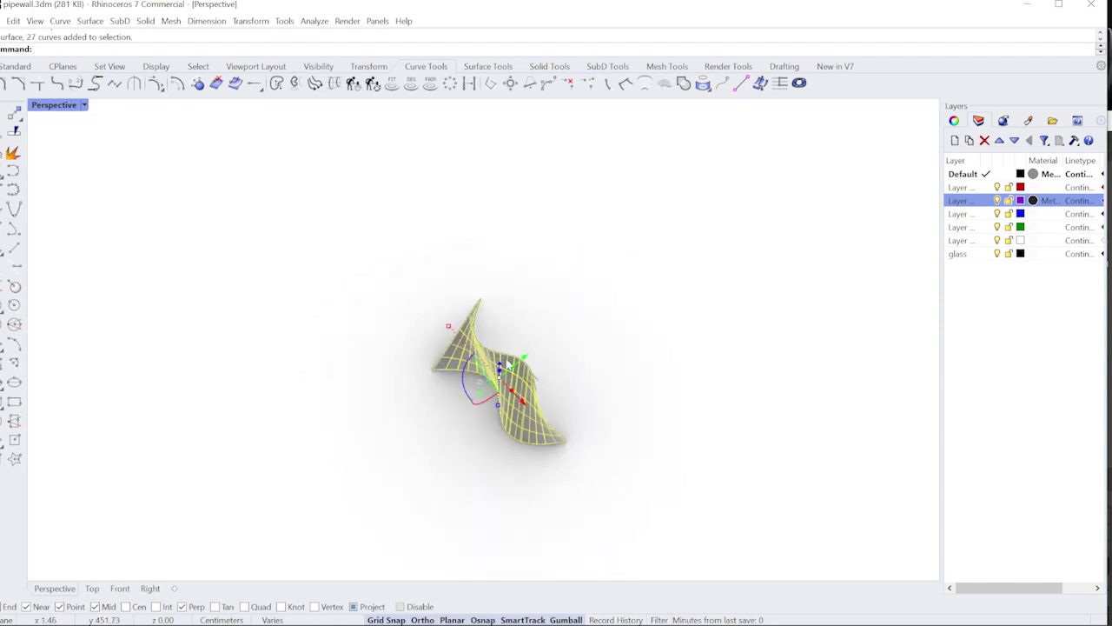
{"action": "left_click", "coordinate": [684, 421]}
{"action": "right_click", "coordinate": [628, 401]}
{"action": "left_click", "coordinate": [628, 400]}
{"action": "right_click_drag", "start_coordinate": [626, 395], "coordinate": [487, 278]}
{"action": "scroll", "coordinate": [487, 278], "scroll_direction": "up", "scroll_amount": 3}
{"action": "mouse_move", "coordinate": [486, 330]}
{"action": "right_mouse_down"}
{"action": "mouse_move", "coordinate": [369, 346]}
{"action": "mouse_move", "coordinate": [422, 348]}
{"action": "mouse_move", "coordinate": [442, 373]}
{"action": "mouse_move", "coordinate": [489, 360]}
{"action": "mouse_move", "coordinate": [434, 368]}
{"action": "mouse_move", "coordinate": [374, 347]}
{"action": "right_mouse_up"}
{"action": "scroll", "coordinate": [467, 333], "scroll_direction": "up", "scroll_amount": 3}
{"action": "scroll", "coordinate": [367, 346], "scroll_direction": "up", "scroll_amount": 3}
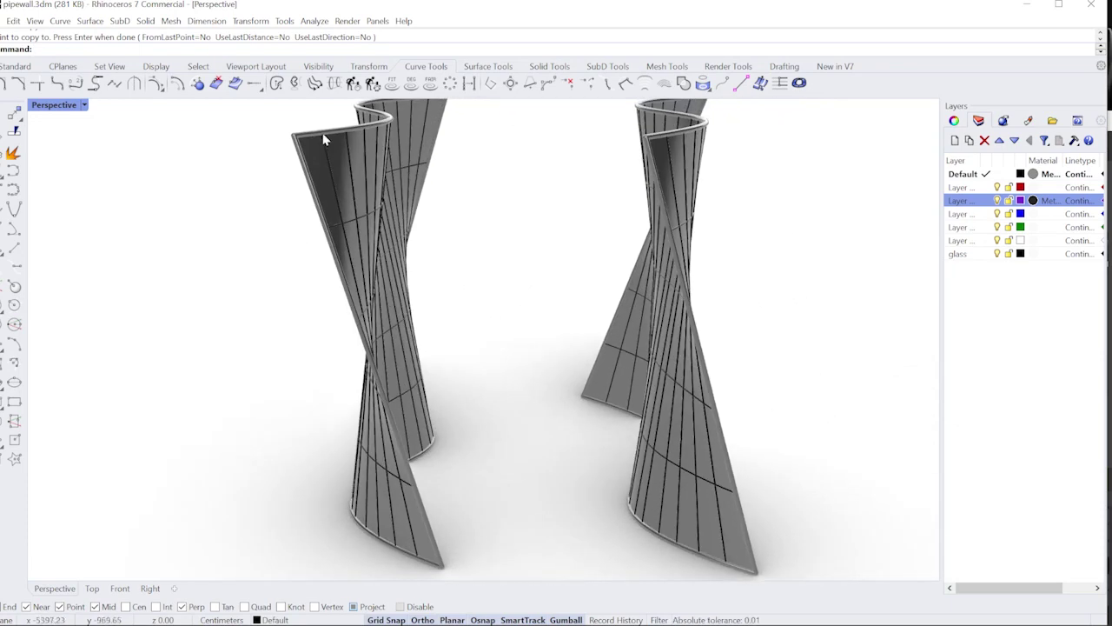
- Move both grouped walls, including their surfaces and piped curves, to the glass layer
{"action": "left_click", "coordinate": [345, 200]}
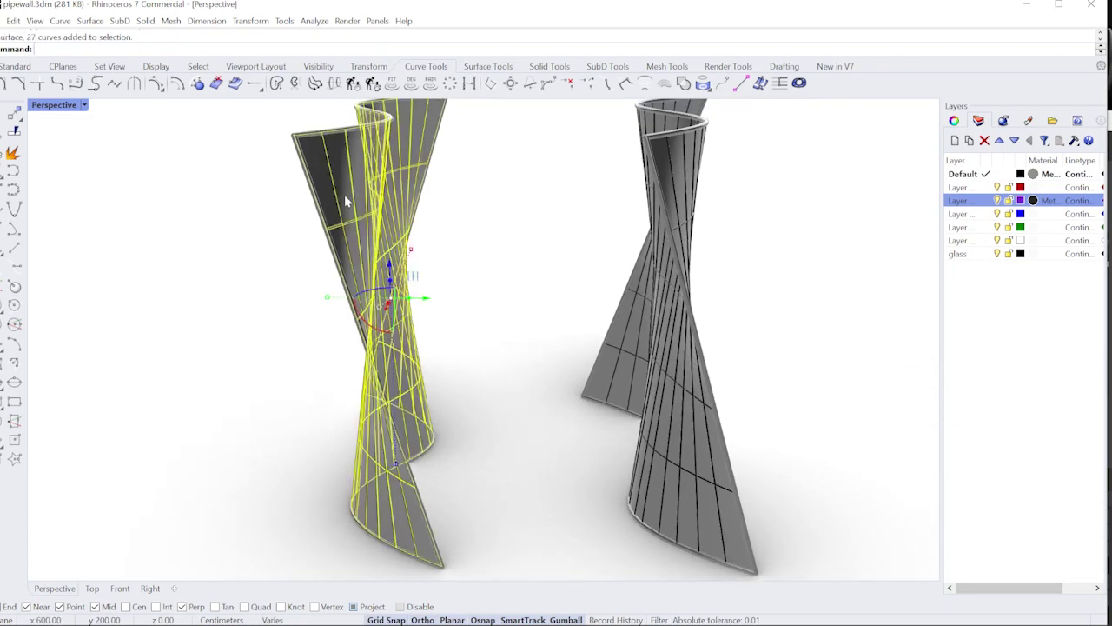
{"action": "right_click", "coordinate": [958, 253]}
{"action": "left_click", "coordinate": [1031, 486]}
{"action": "right_click_drag", "start_coordinate": [495, 289], "coordinate": [521, 284]}
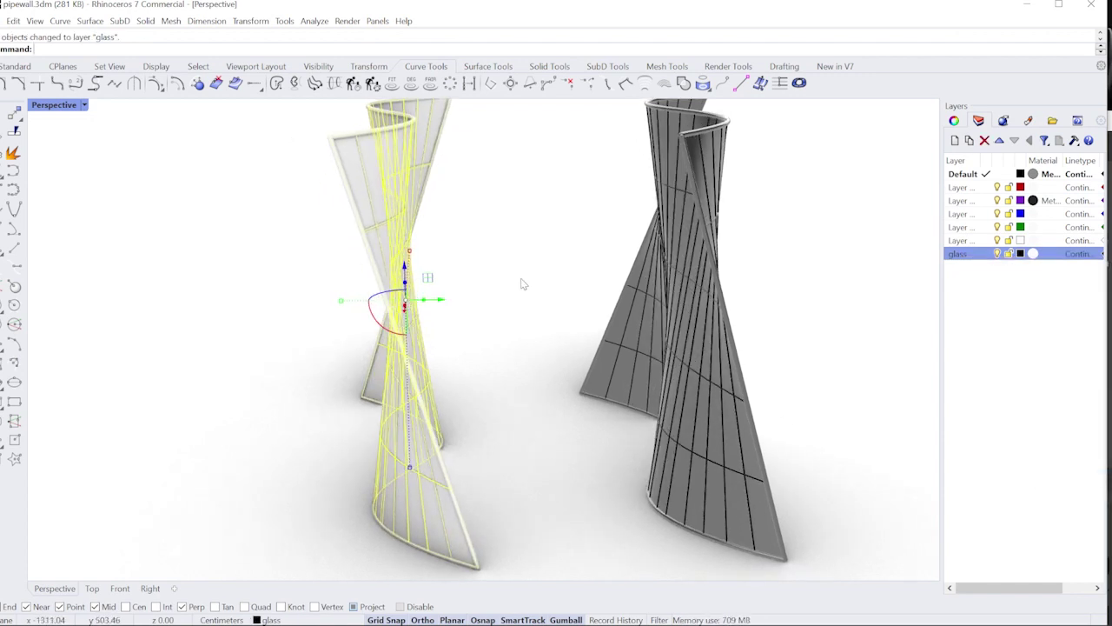
{"action": "left_click", "coordinate": [739, 443]}
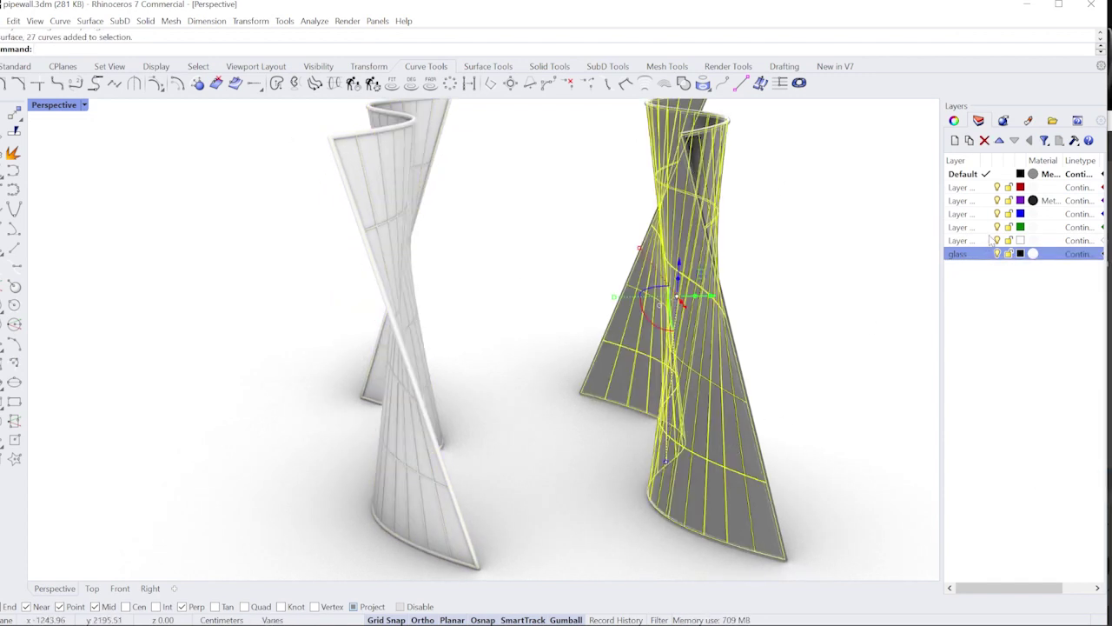
{"action": "right_click", "coordinate": [971, 255]}
{"action": "left_click", "coordinate": [1017, 480]}
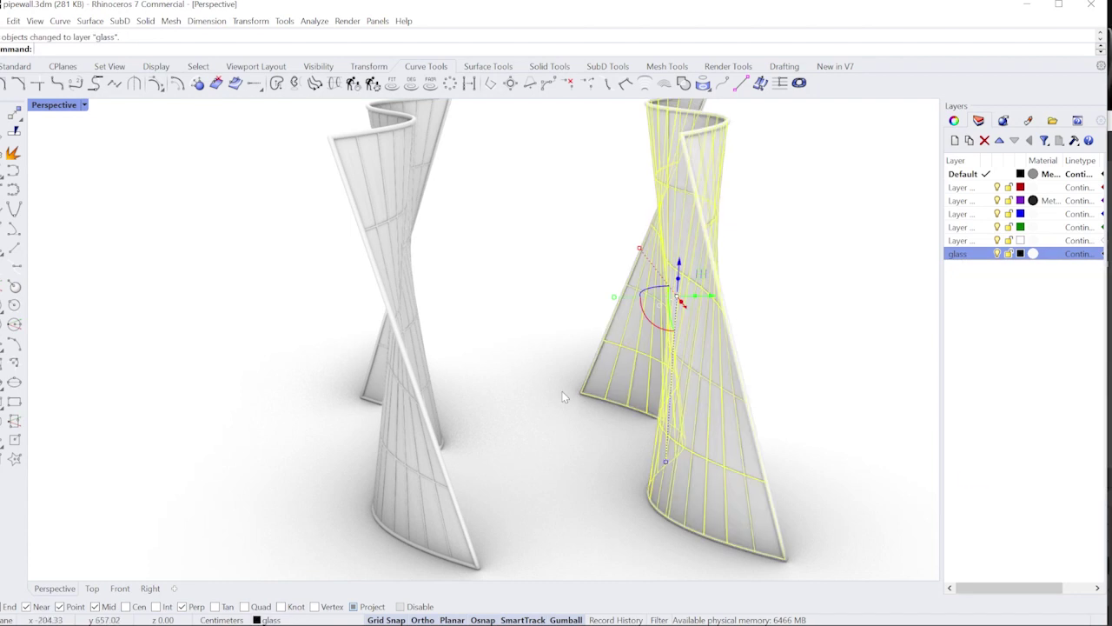
- Set the glass layer's display color to cyan #00FFEE and deselect the wall
{"action": "left_click", "coordinate": [1021, 254]}
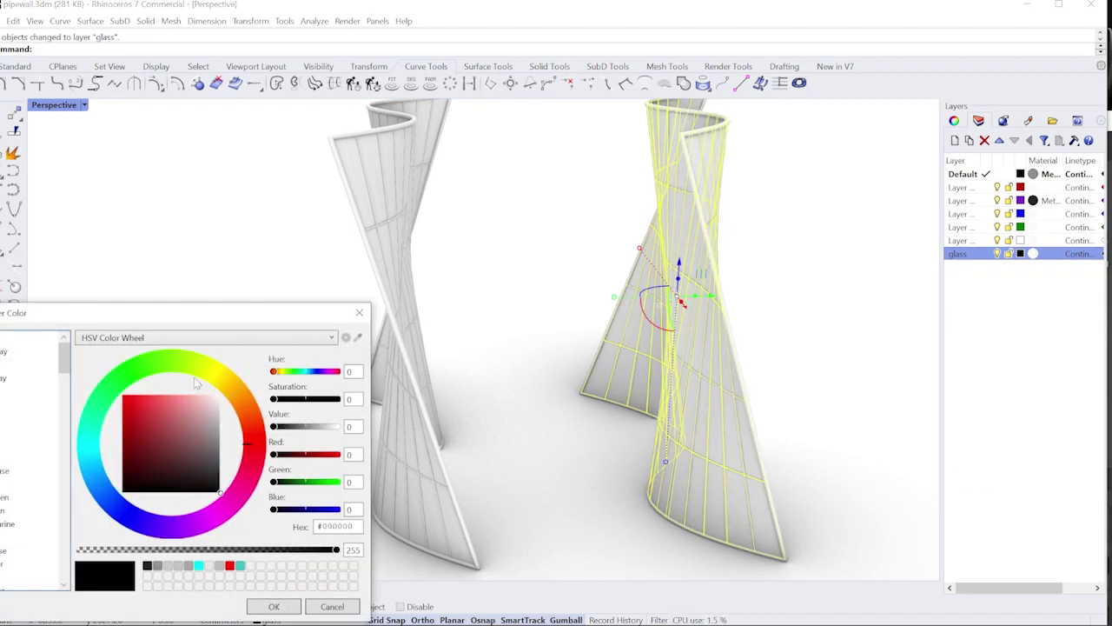
{"action": "left_click", "coordinate": [96, 444]}
{"action": "left_click", "coordinate": [265, 608]}
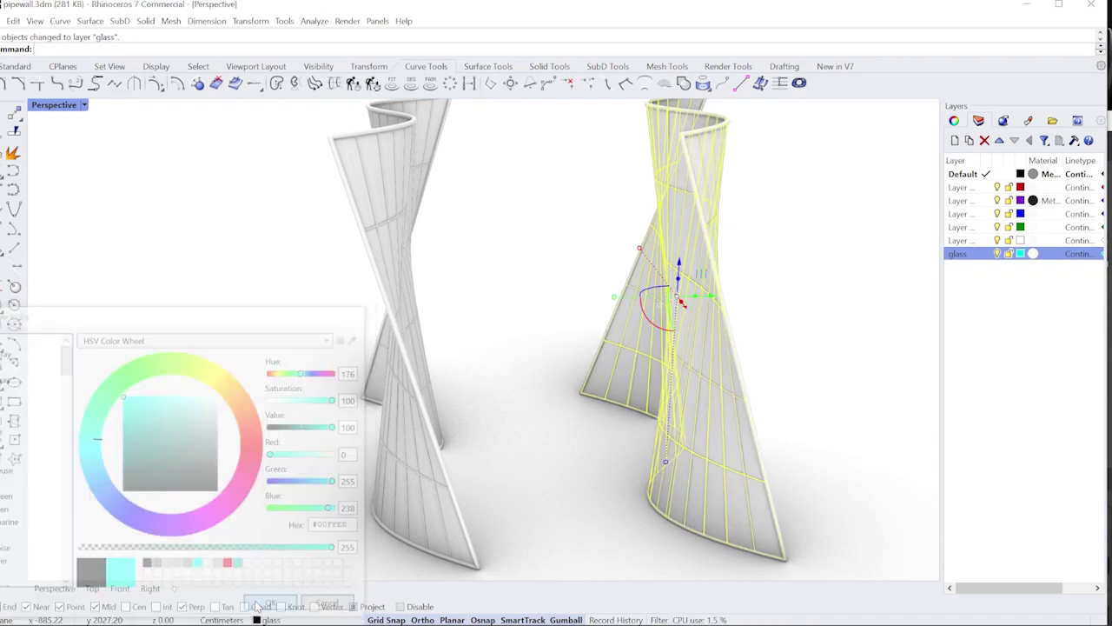
{"action": "left_click", "coordinate": [509, 305]}
- Examine the surfaces and pipes of the two walls on the glass layer from several angles and distances
{"action": "right_click_drag", "start_coordinate": [365, 292], "coordinate": [487, 370]}
{"action": "left_click", "coordinate": [567, 377]}
{"action": "left_click", "coordinate": [491, 365]}
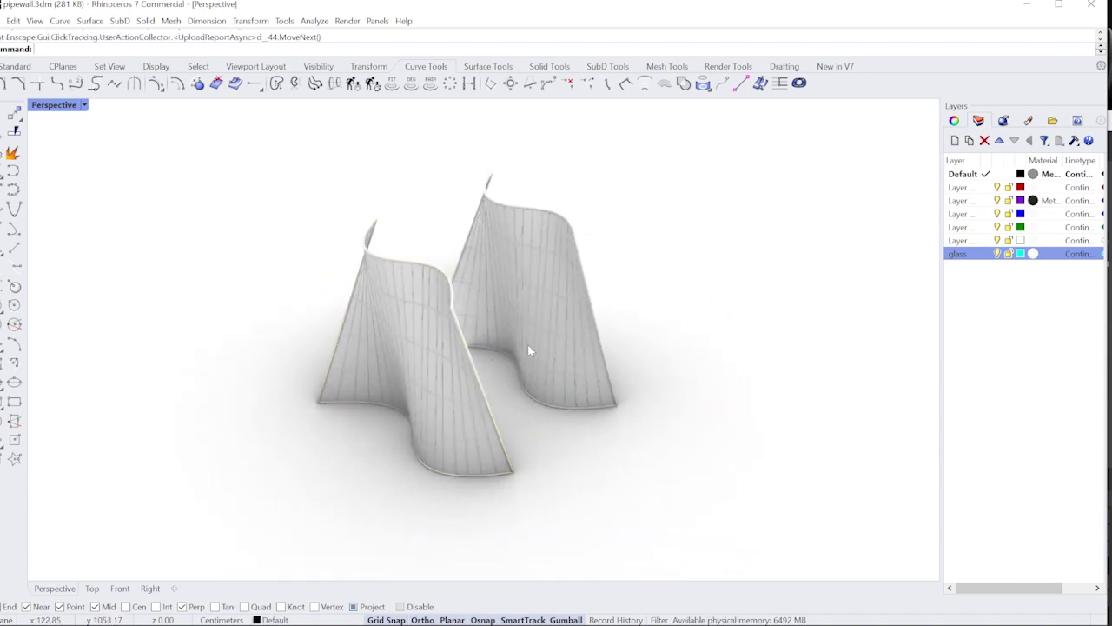
{"action": "right_click_drag", "start_coordinate": [415, 418], "coordinate": [505, 395]}
{"action": "scroll", "coordinate": [427, 330], "scroll_direction": "up", "scroll_amount": 5}
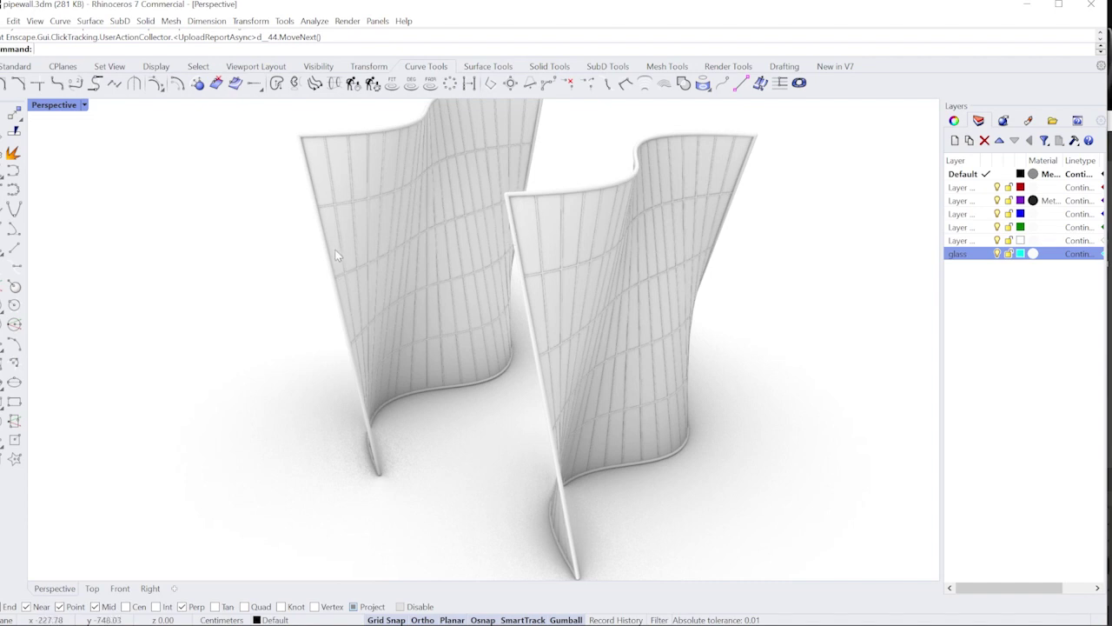
{"action": "scroll", "coordinate": [411, 310], "scroll_direction": "down", "scroll_amount": 4}
{"action": "right_click_drag", "start_coordinate": [411, 310], "coordinate": [428, 283]}
{"action": "scroll", "coordinate": [451, 265], "scroll_direction": "up", "scroll_amount": 4}
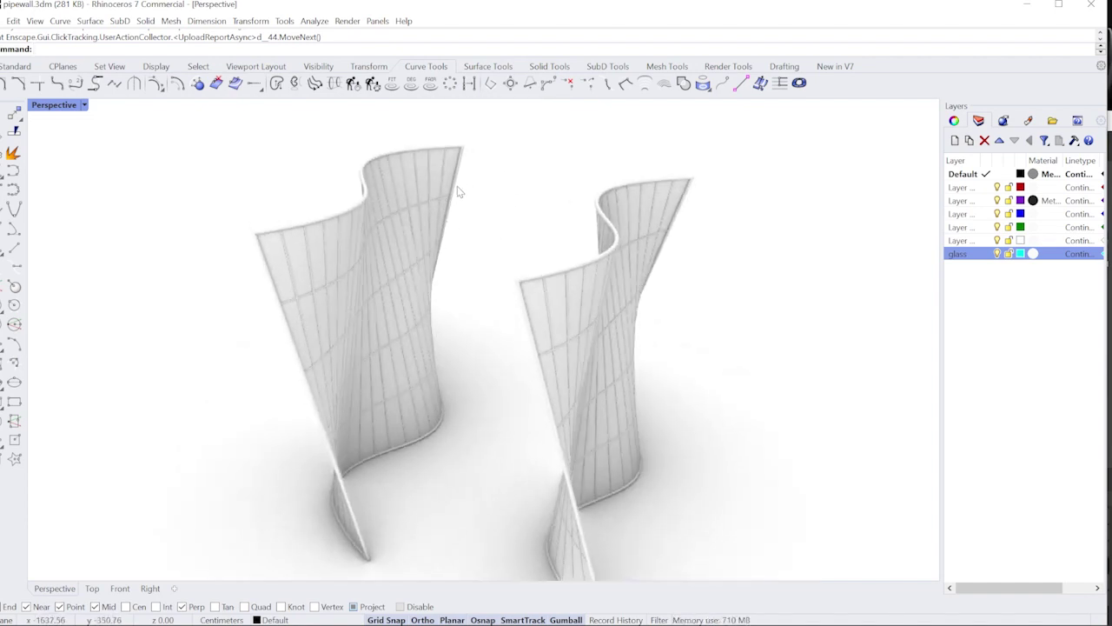